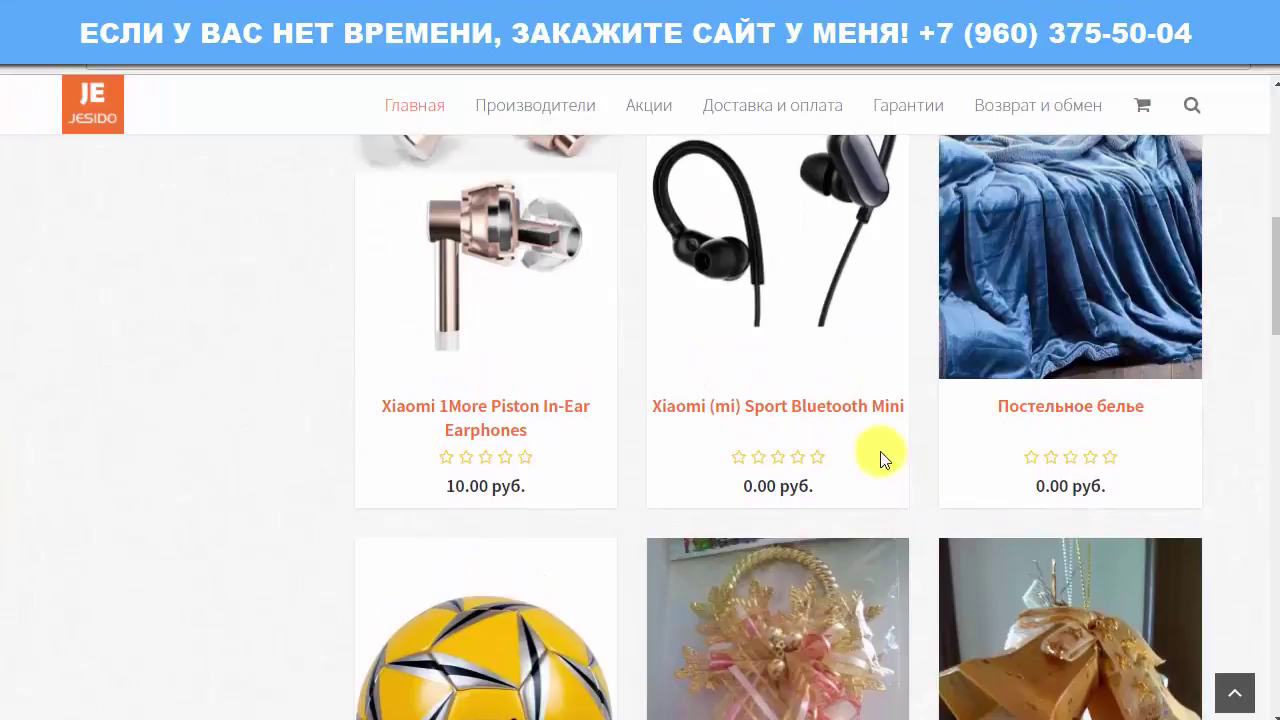
Look through the storefront's product cards, including Xiaomi (mi) Sport Bluetooth Mini and DHS Double
{"action": "left_click_drag", "start_coordinate": [859, 420], "coordinate": [563, 394]}
{"action": "scroll", "coordinate": [809, 371], "scroll_direction": "down", "scroll_amount": 2}
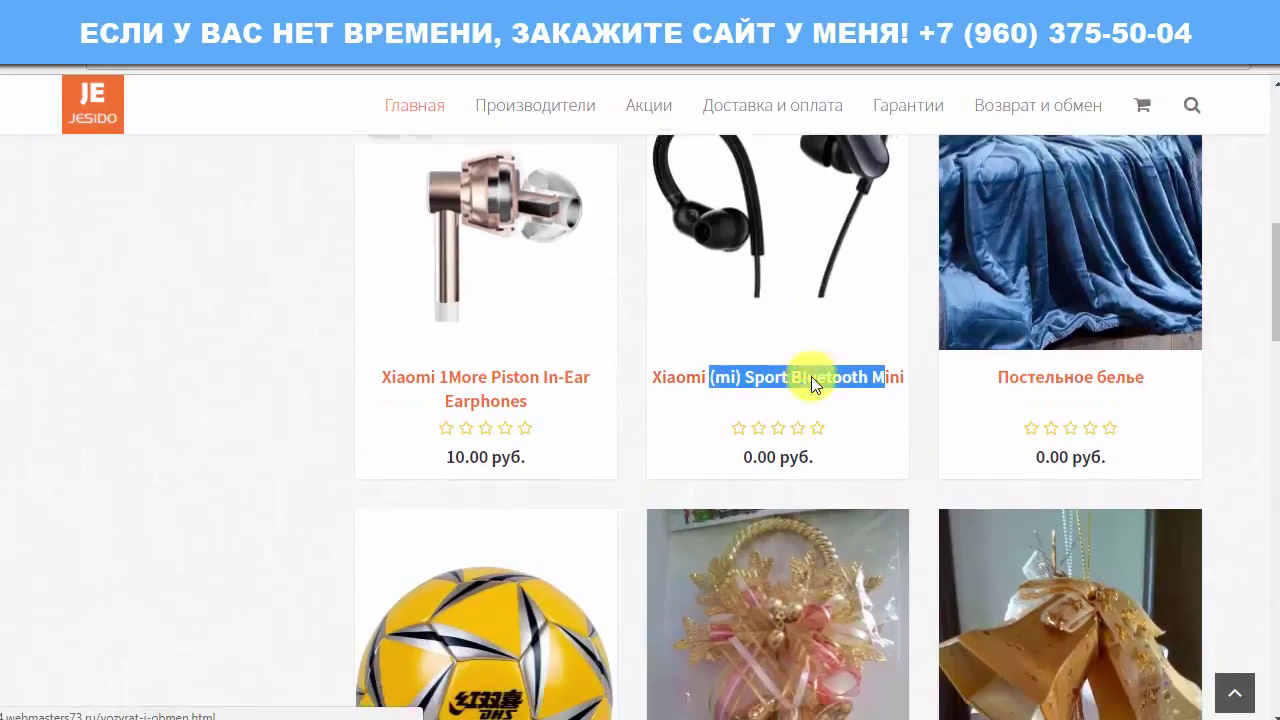
{"action": "scroll", "coordinate": [736, 354], "scroll_direction": "down", "scroll_amount": 5}
{"action": "scroll", "coordinate": [592, 404], "scroll_direction": "up", "scroll_amount": 3}
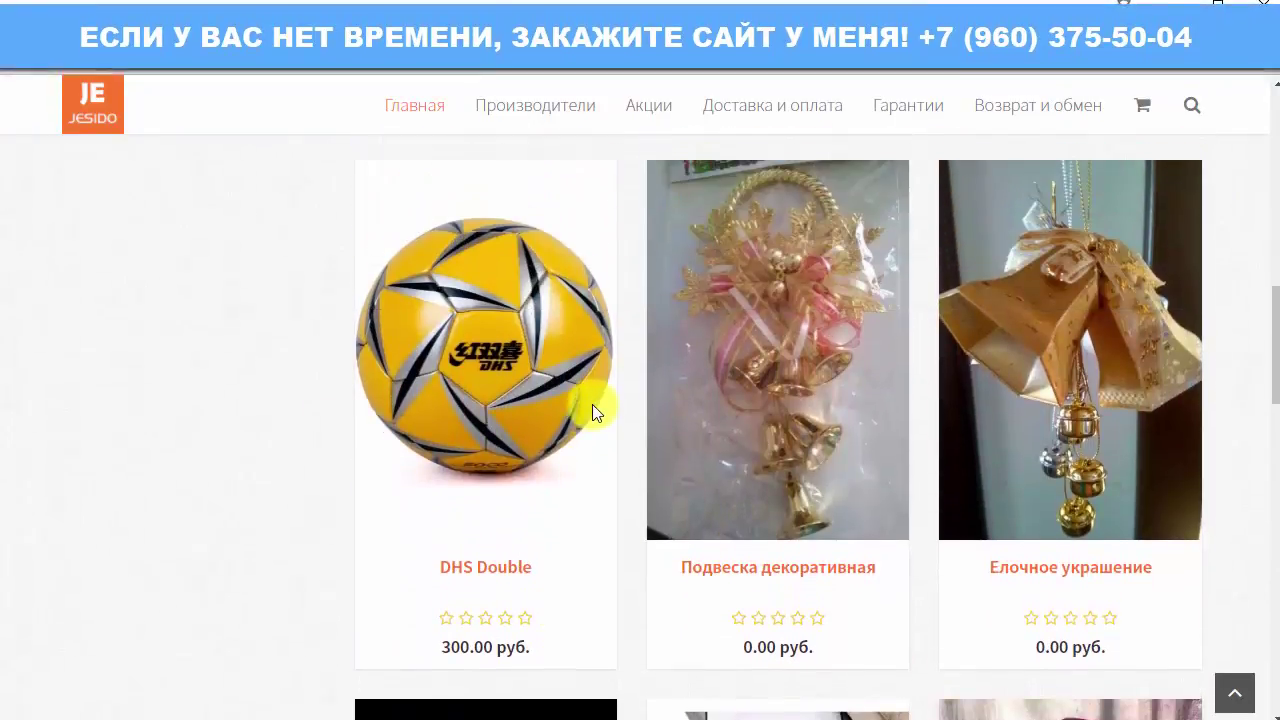
{"action": "scroll", "coordinate": [523, 471], "scroll_direction": "down", "scroll_amount": 2}
{"action": "left_click_drag", "start_coordinate": [560, 440], "coordinate": [440, 449]}
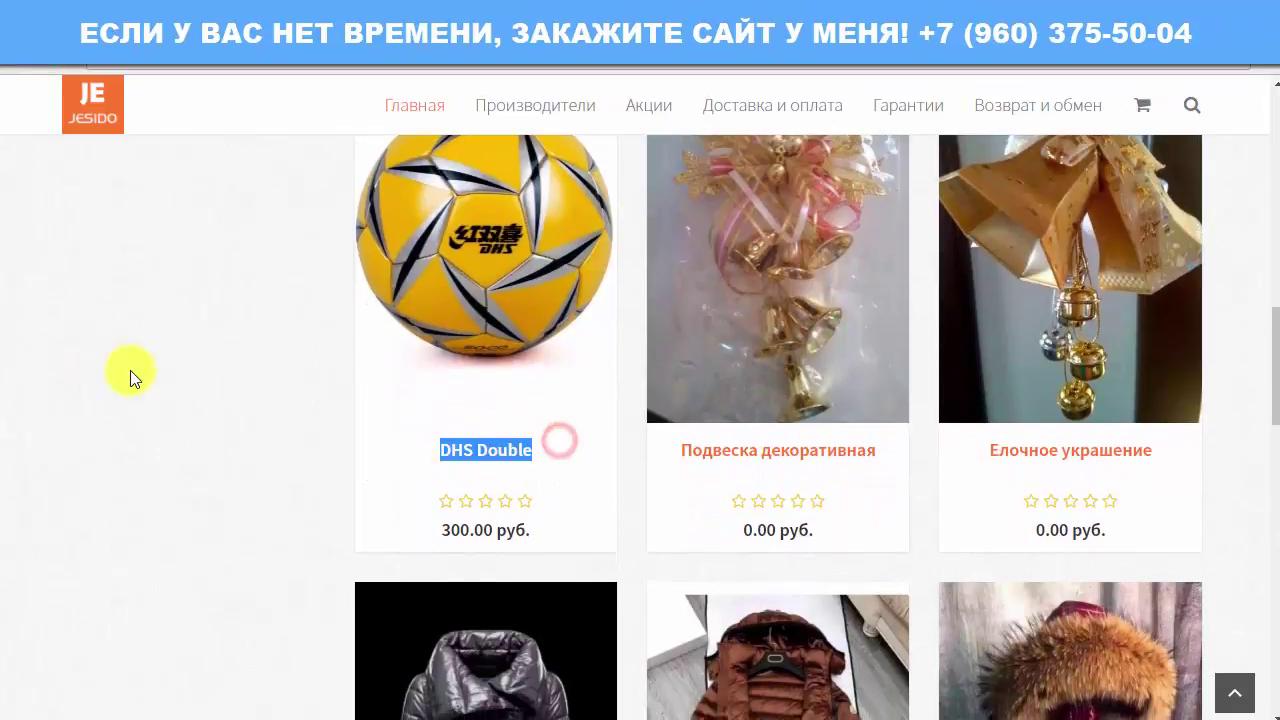
{"action": "scroll", "coordinate": [163, 363], "scroll_direction": "up", "scroll_amount": 5}
{"action": "scroll", "coordinate": [163, 363], "scroll_direction": "up", "scroll_amount": 2}
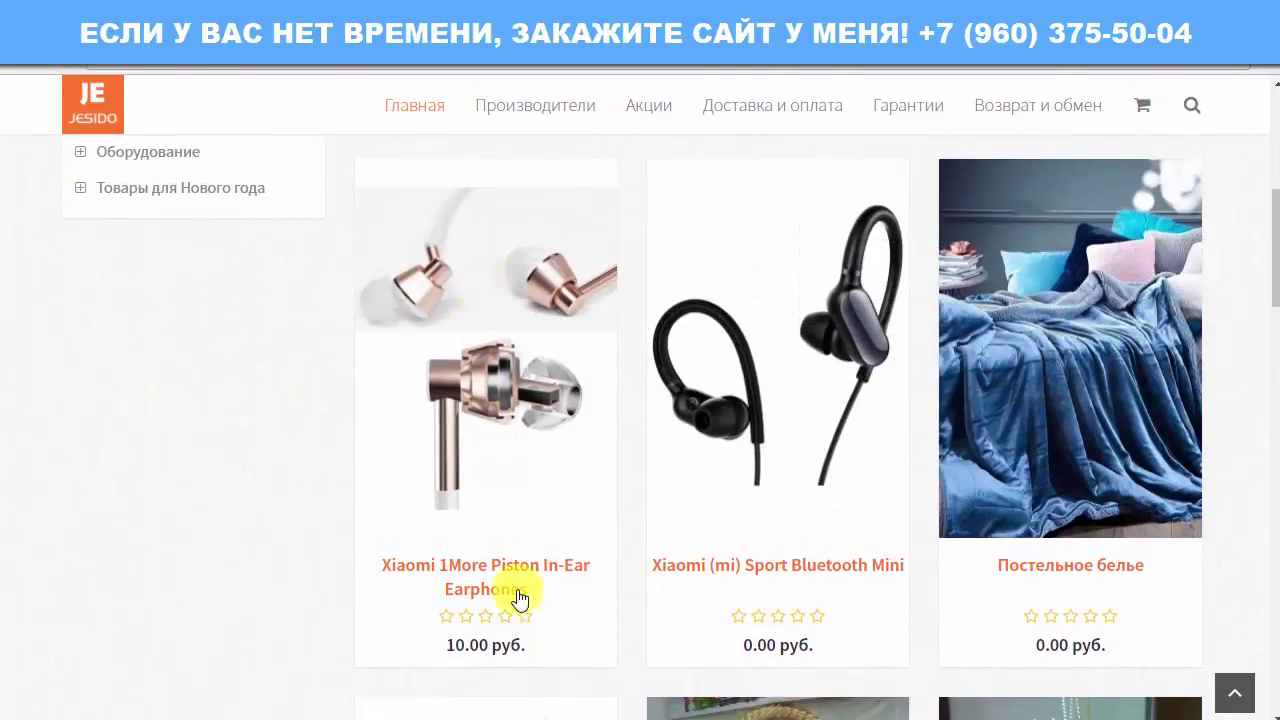
Open the Xiaomi 1More Piston In-Ear Earphones product page and review its details
{"action": "left_click", "coordinate": [482, 564]}
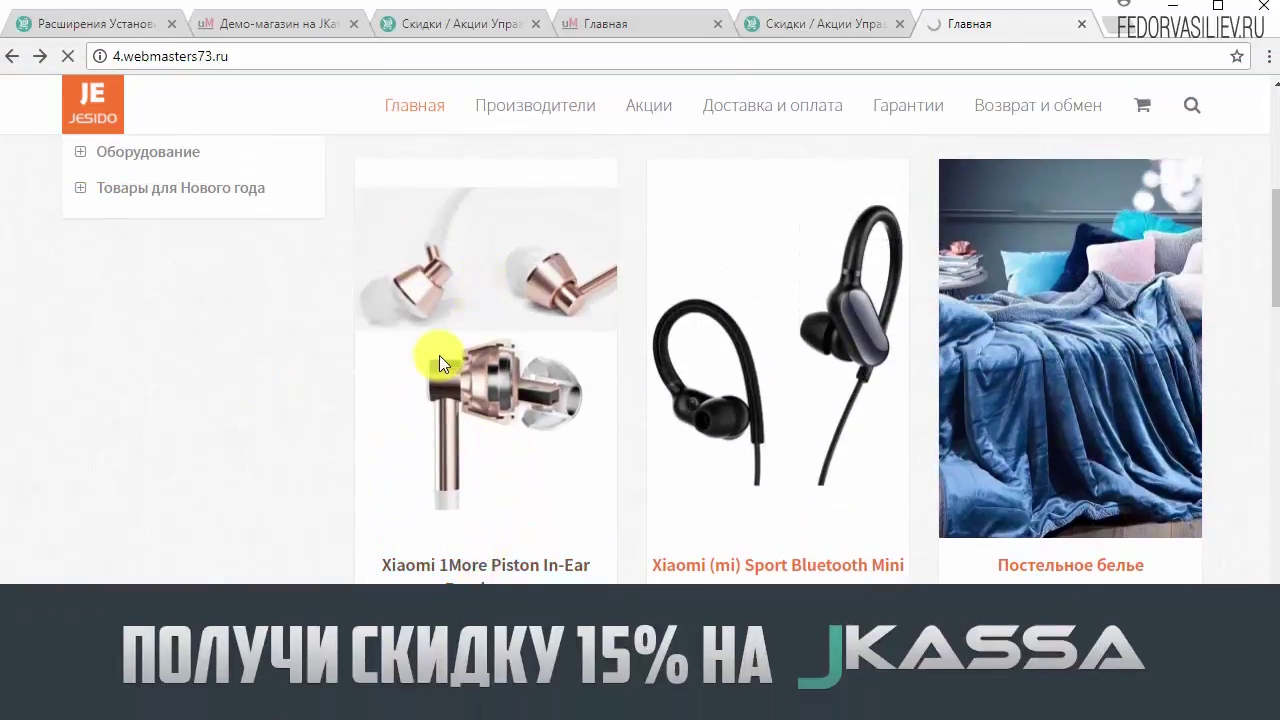
{"action": "scroll", "coordinate": [484, 529], "scroll_direction": "down", "scroll_amount": 4}
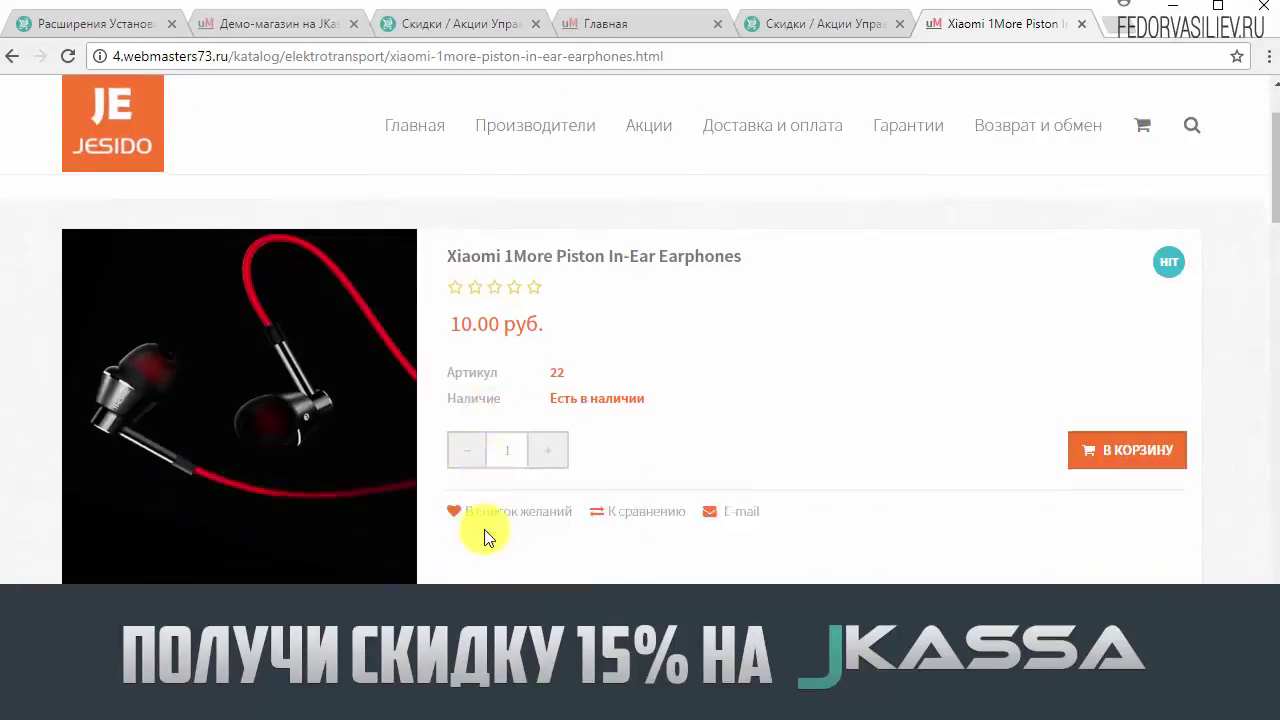
{"action": "scroll", "coordinate": [262, 410], "scroll_direction": "up", "scroll_amount": 2}
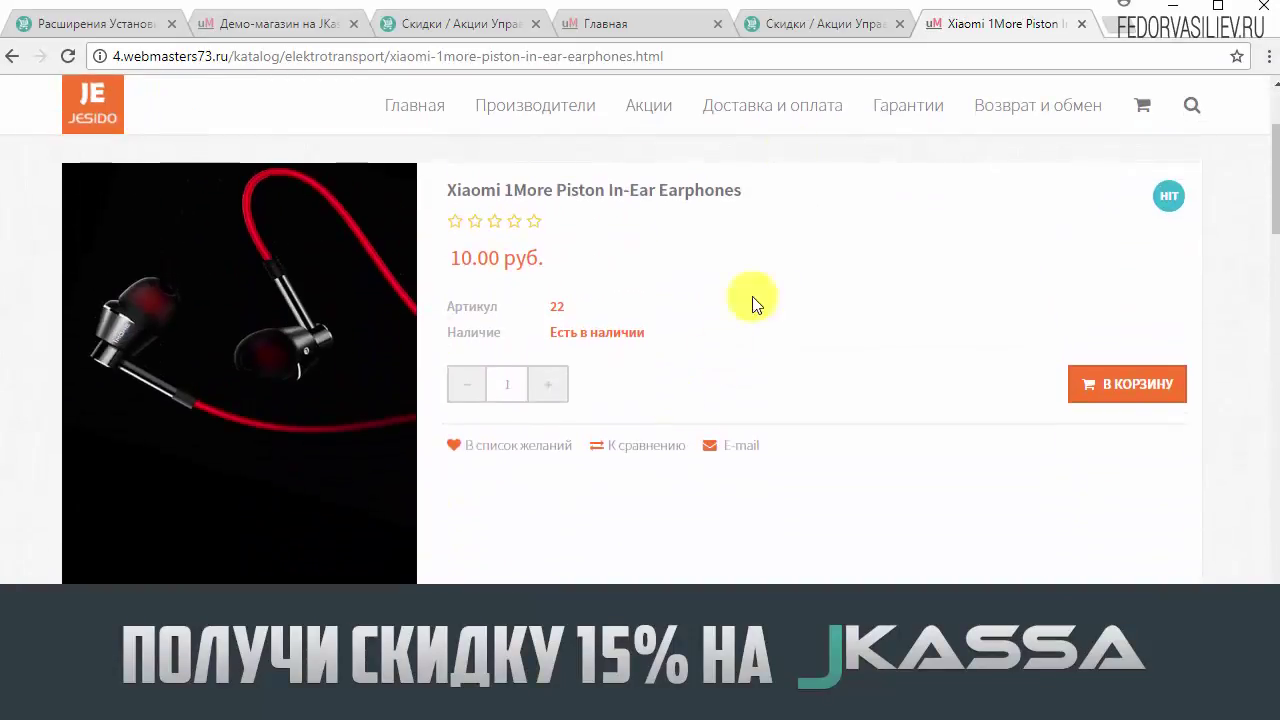
In the shop's discount administration, enable the "Товар в подарок" promotion type and start creating a new promotion of that type
{"action": "left_click", "coordinate": [806, 24]}
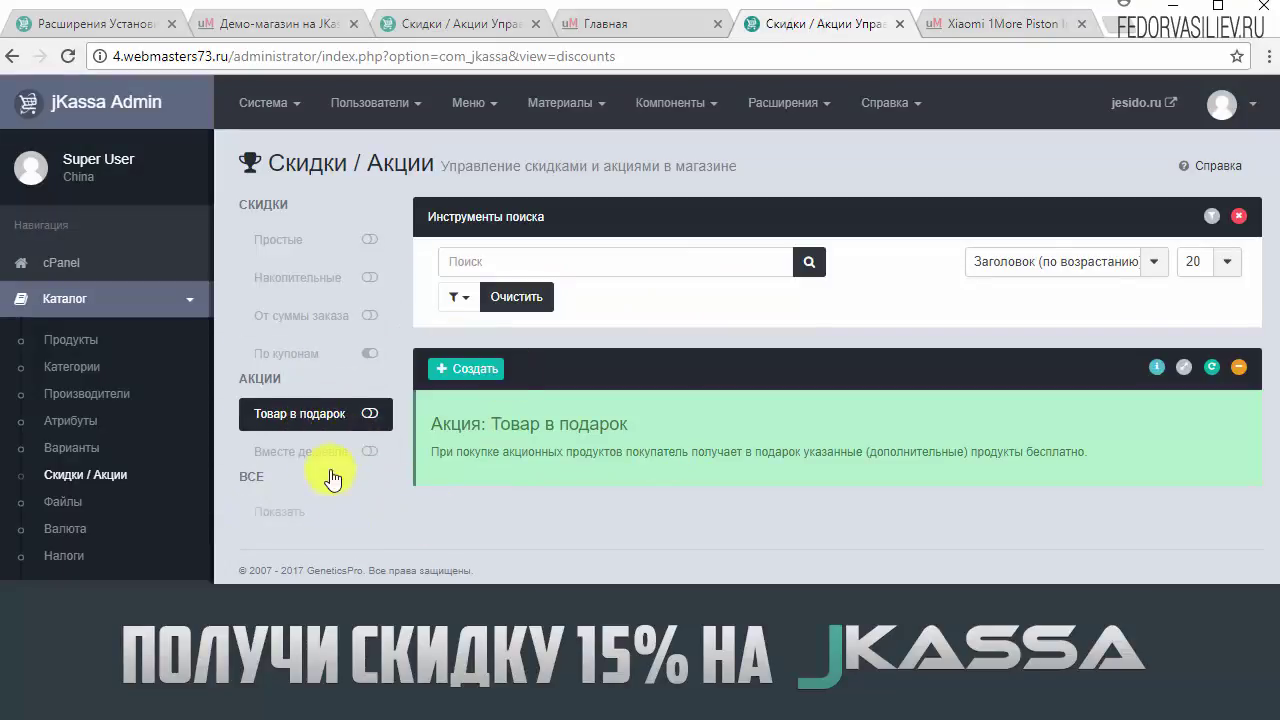
{"action": "left_click", "coordinate": [668, 102]}
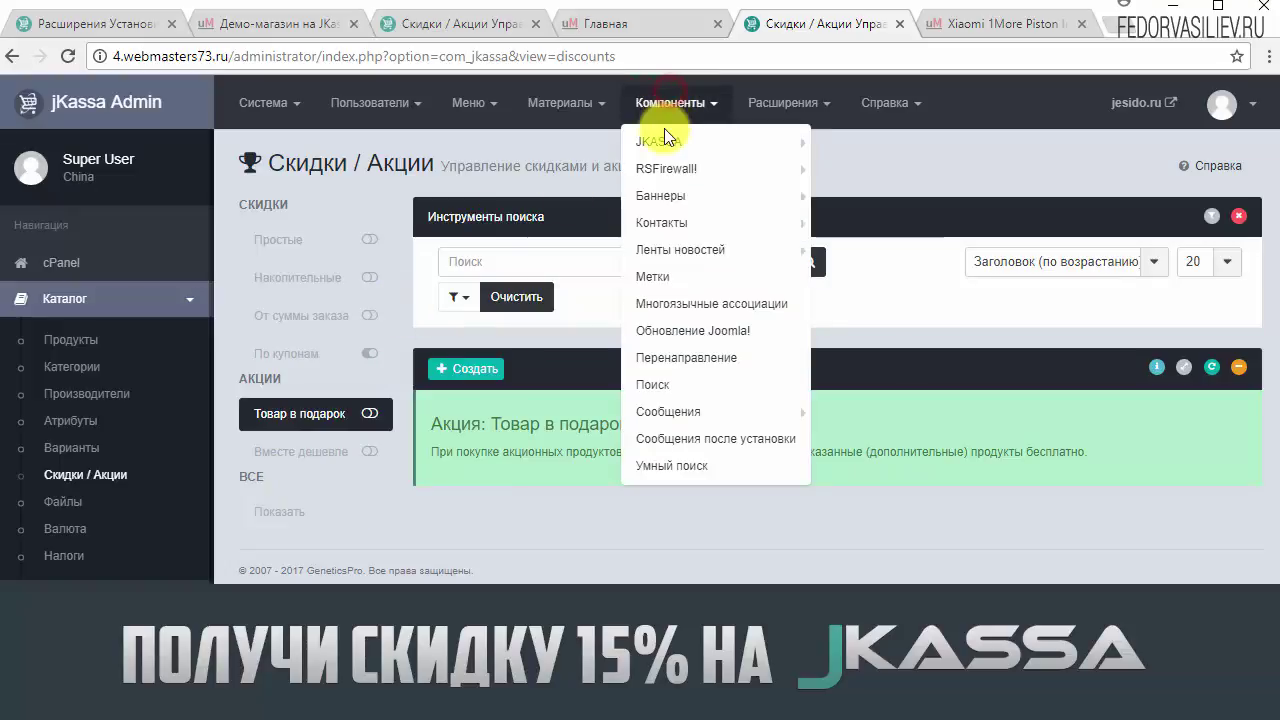
{"action": "mouse_move", "coordinate": [660, 143]}
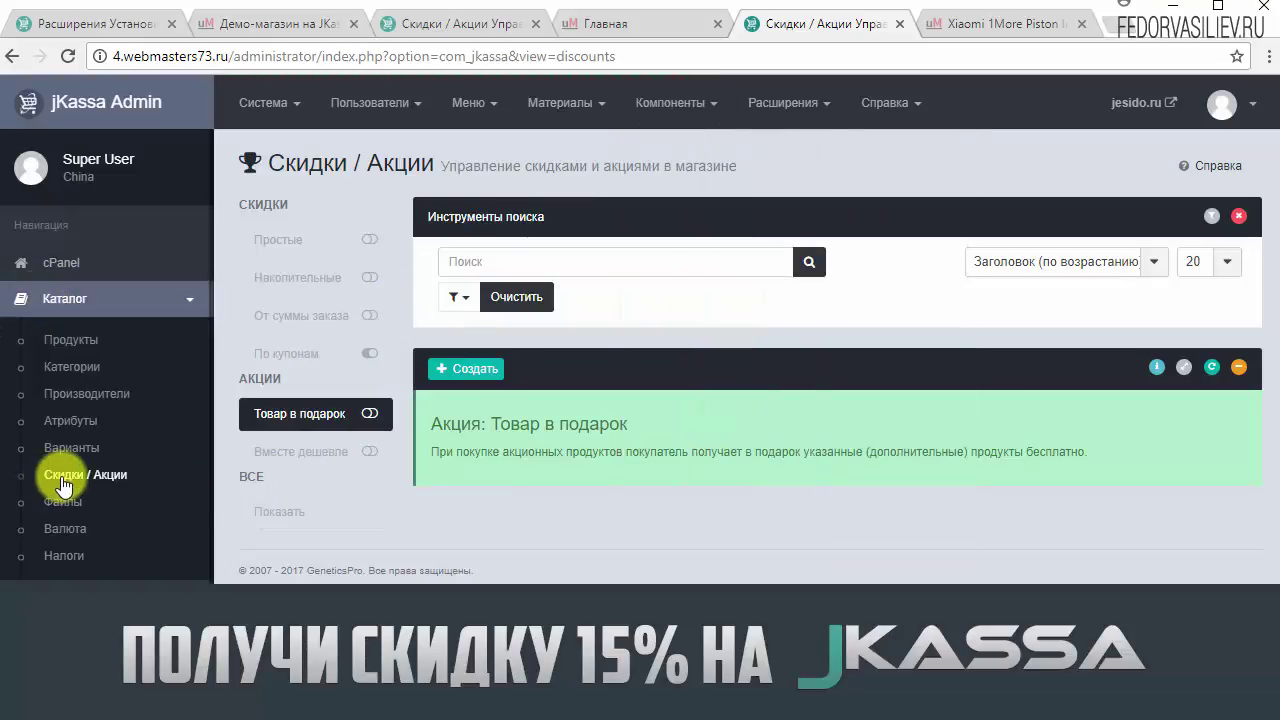
{"action": "left_click", "coordinate": [375, 413]}
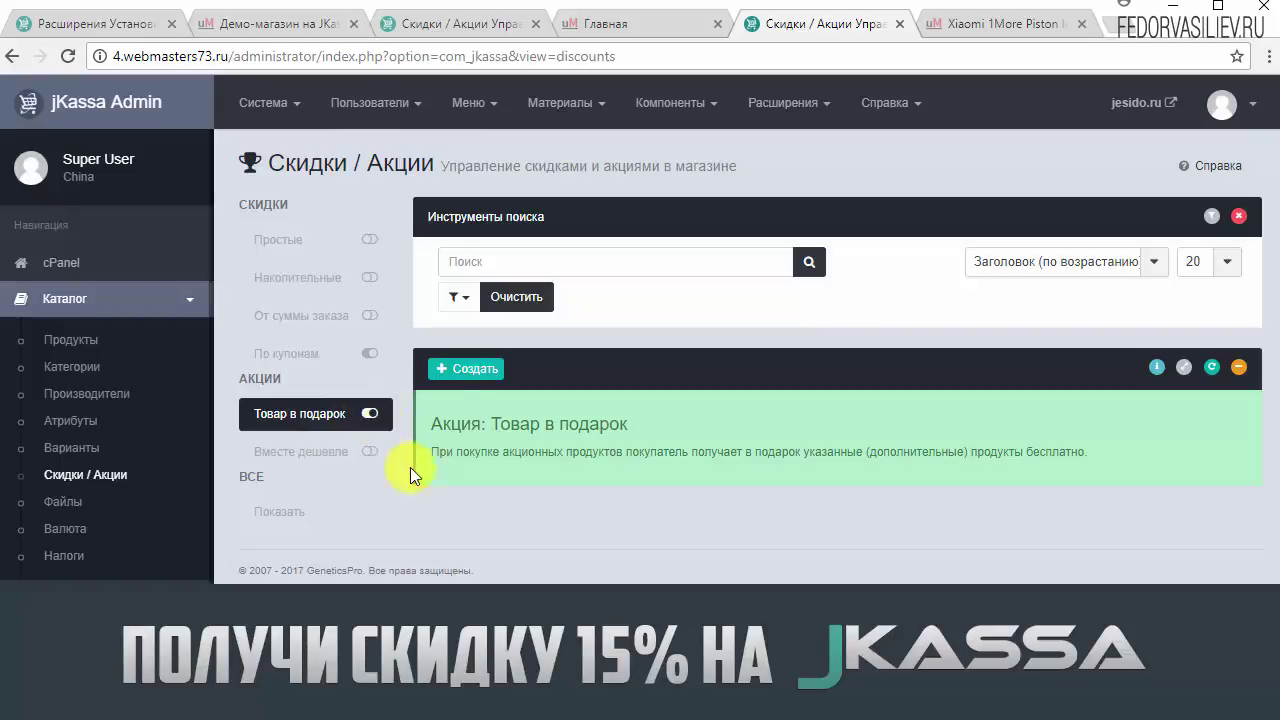
{"action": "left_click", "coordinate": [466, 368]}
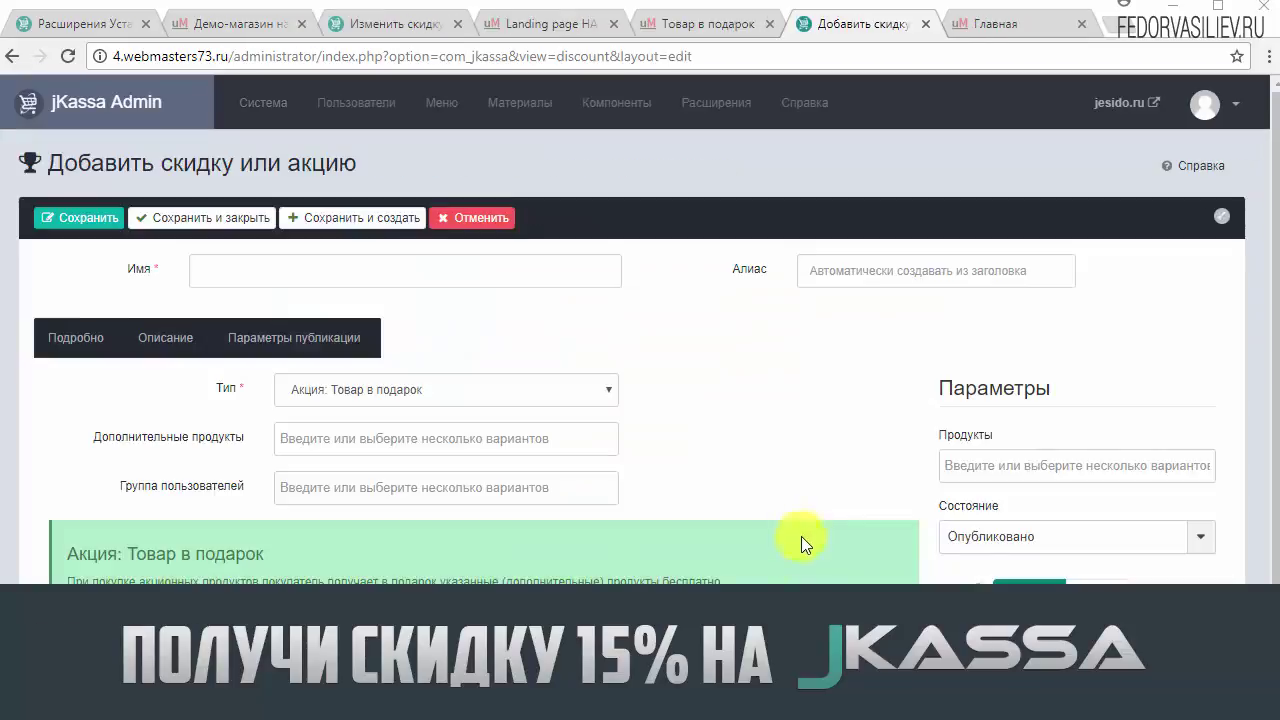
Copy the product name "Xiaomi 1More Piston In-Ear Earphones" from the storefront's home page
{"action": "left_click", "coordinate": [990, 472]}
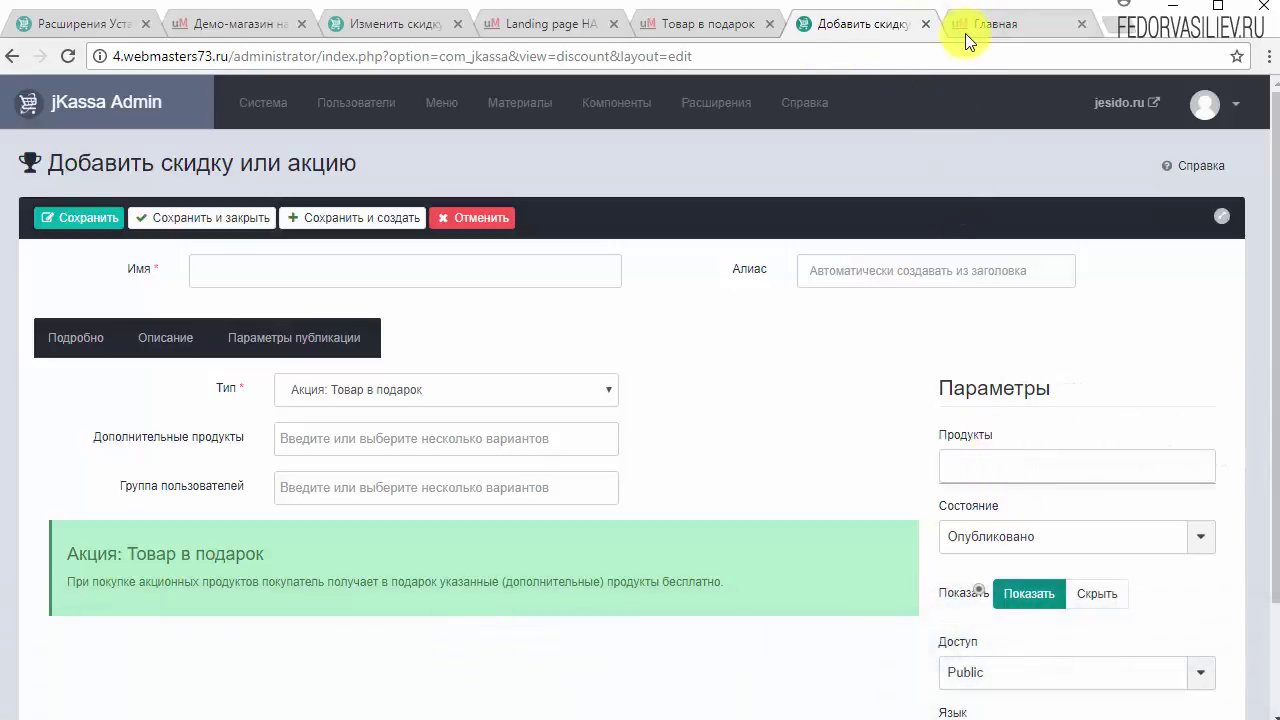
{"action": "left_click", "coordinate": [968, 30]}
{"action": "scroll", "coordinate": [714, 486], "scroll_direction": "up", "scroll_amount": 6}
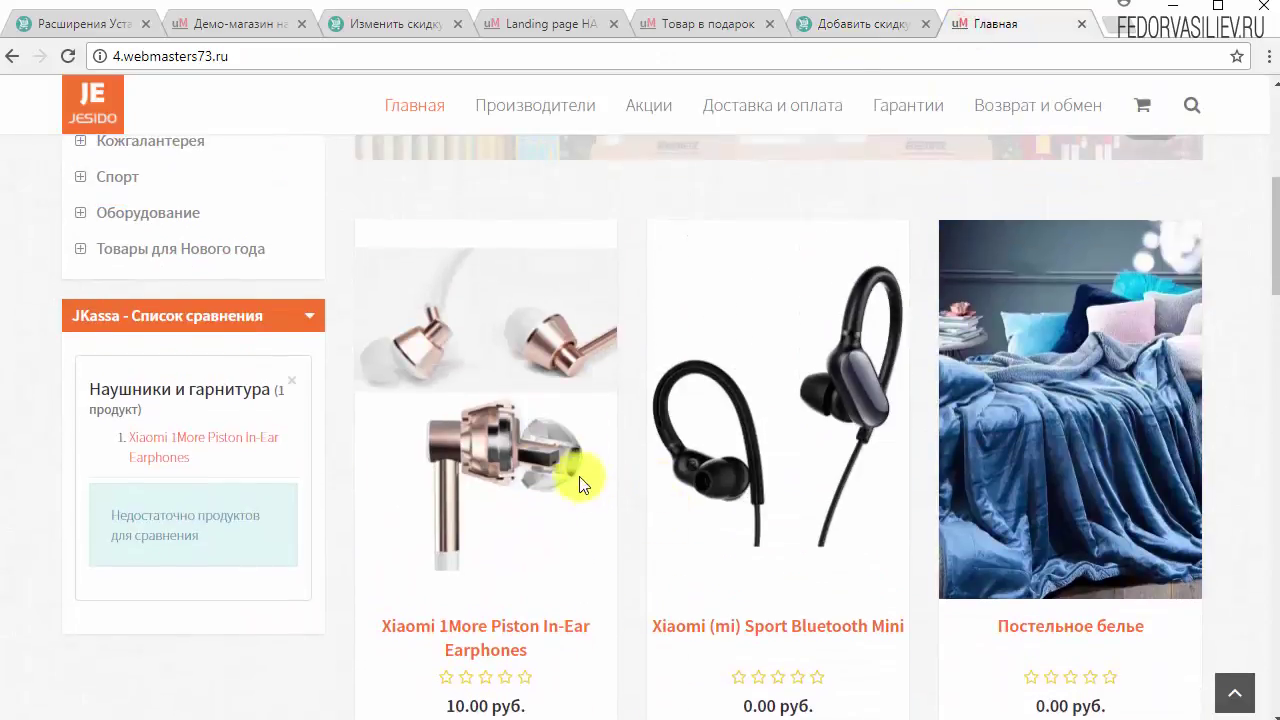
{"action": "left_click_drag", "start_coordinate": [378, 628], "coordinate": [527, 653]}
{"action": "key", "text": "ctrl+c"}
{"action": "right_click", "coordinate": [524, 655]}
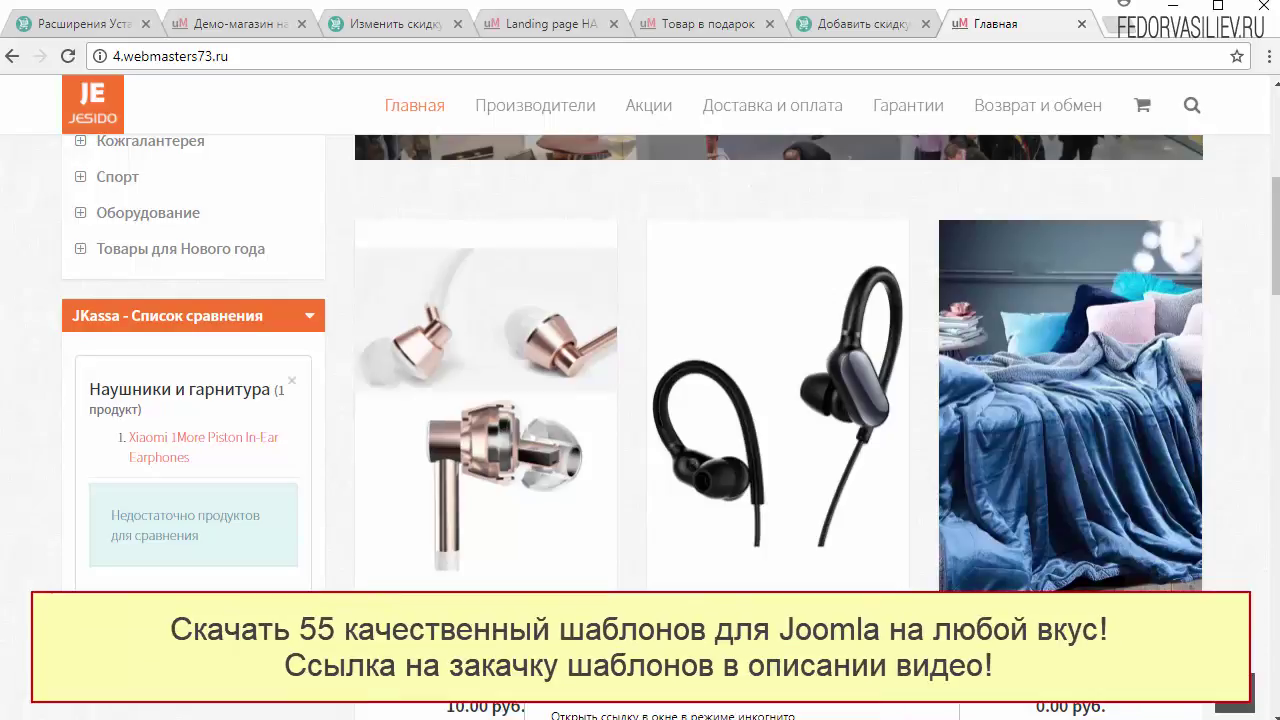
Add Xiaomi 1More Piston In-Ear Earphones to the new promotion's "Продукты" list
{"action": "left_click", "coordinate": [890, 30]}
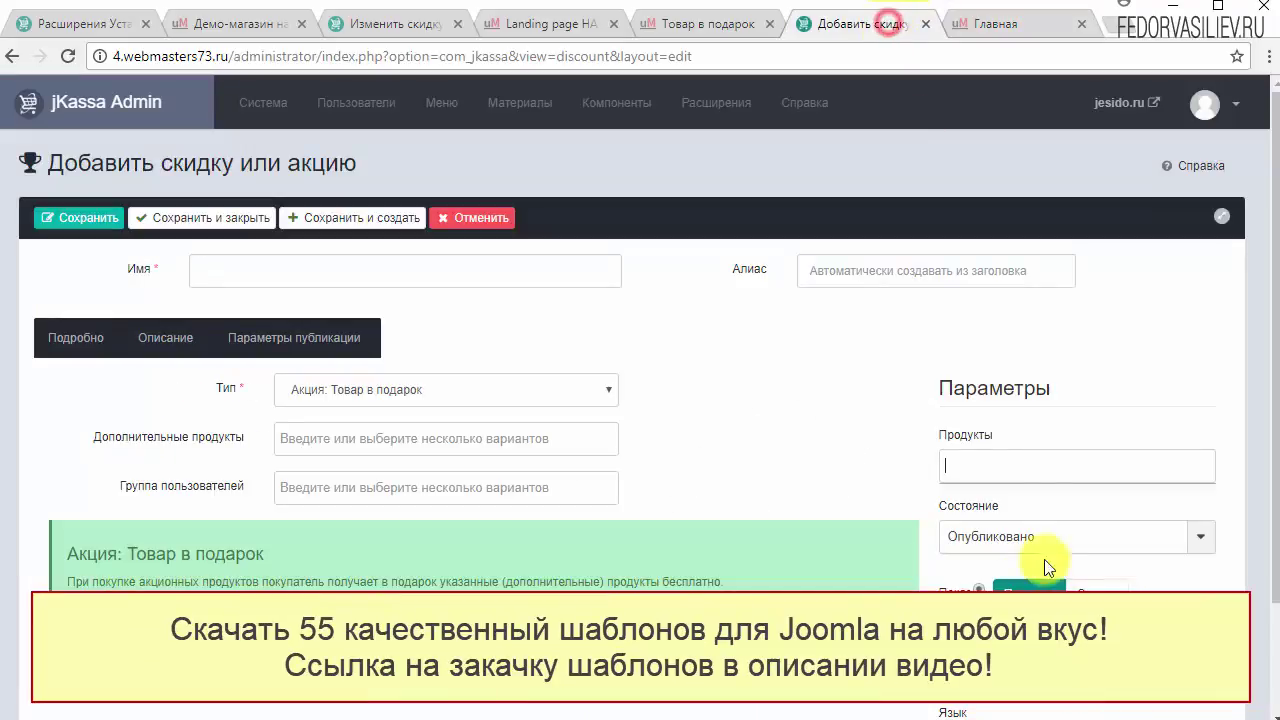
{"action": "right_click", "coordinate": [1014, 466]}
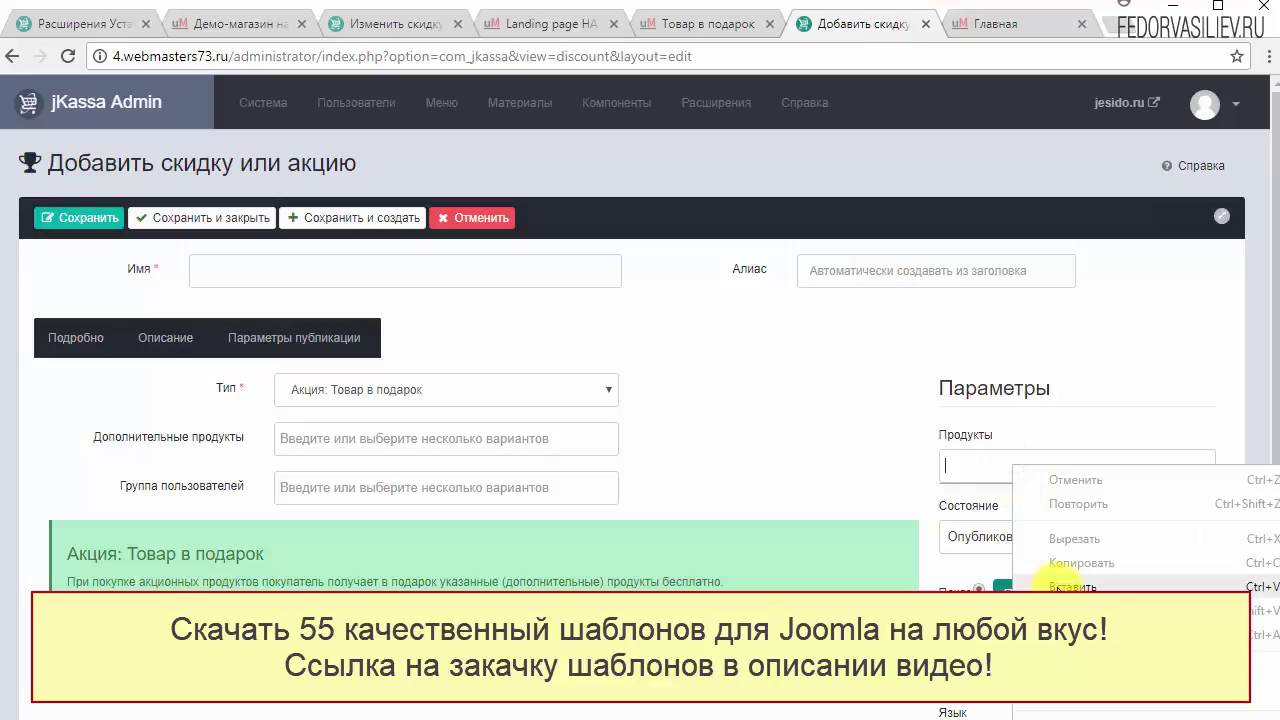
{"action": "left_click", "coordinate": [1056, 586]}
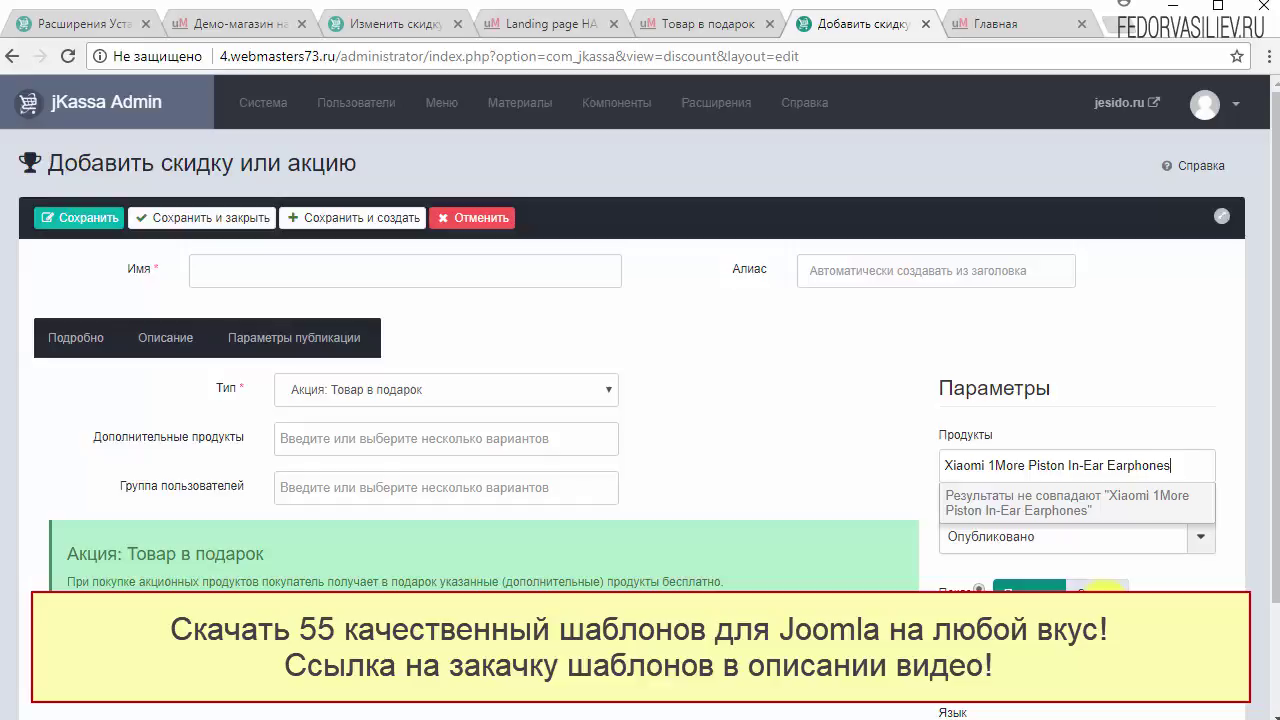
{"action": "key", "text": "BackSpace"}
{"action": "key", "text": "BackSpace"}
{"action": "key", "text": "BackSpace"}
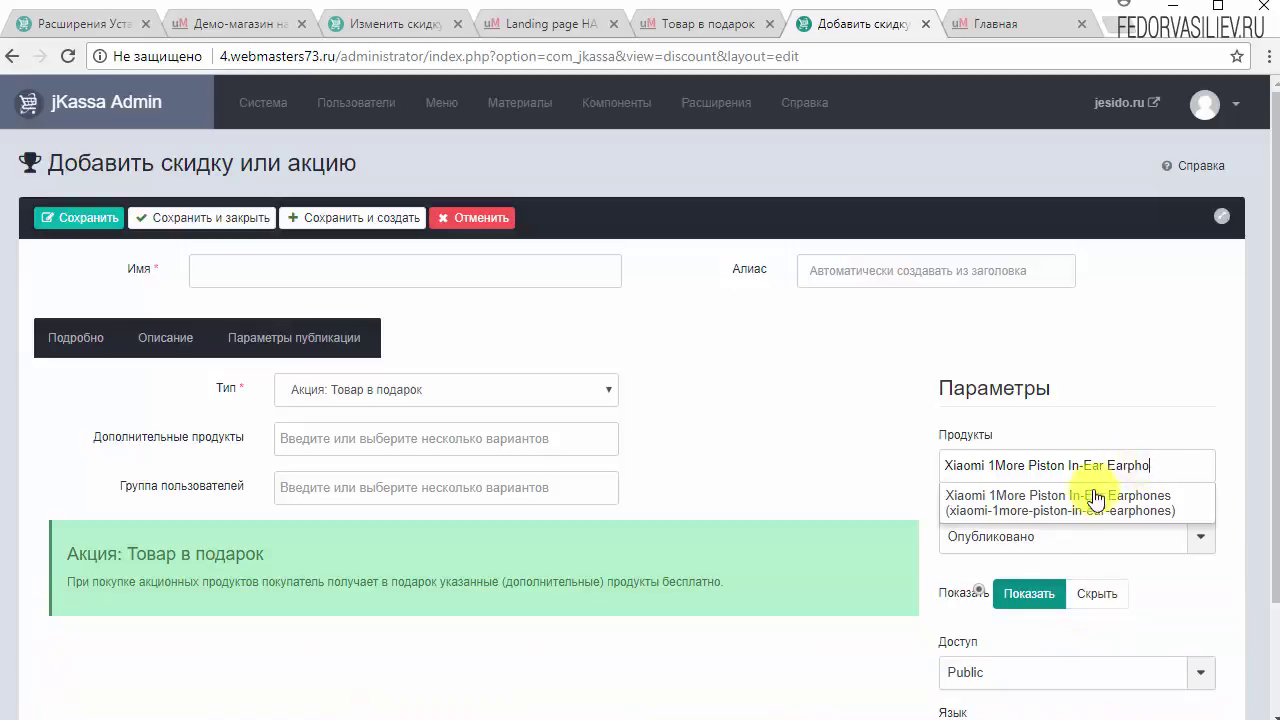
{"action": "left_click", "coordinate": [1065, 510]}
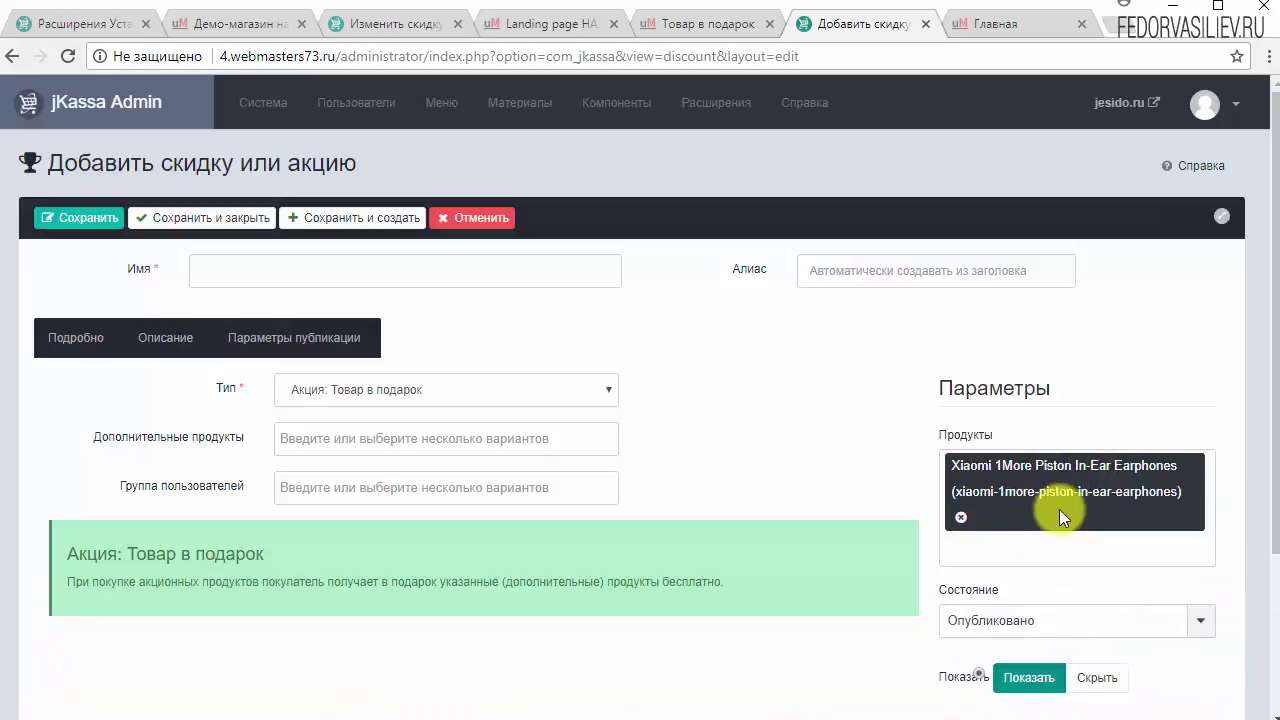
Copy the product name "DHS Double" from the storefront's home page
{"action": "scroll", "coordinate": [1059, 509], "scroll_direction": "down", "scroll_amount": 2}
{"action": "scroll", "coordinate": [1054, 485], "scroll_direction": "up", "scroll_amount": 2}
{"action": "mouse_move", "coordinate": [196, 445]}
{"action": "left_click", "coordinate": [948, 28]}
{"action": "scroll", "coordinate": [510, 454], "scroll_direction": "down", "scroll_amount": 5}
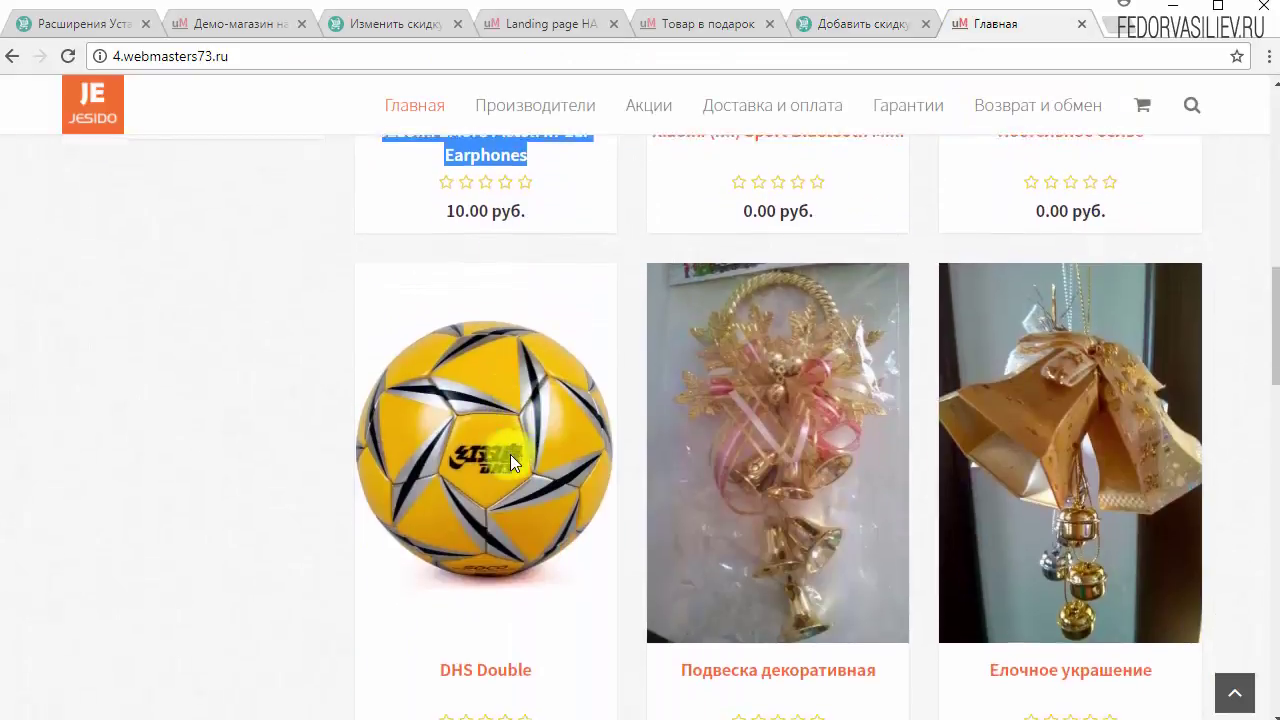
{"action": "scroll", "coordinate": [510, 454], "scroll_direction": "down", "scroll_amount": 2}
{"action": "left_click_drag", "start_coordinate": [543, 467], "coordinate": [432, 466]}
{"action": "right_click", "coordinate": [432, 466]}
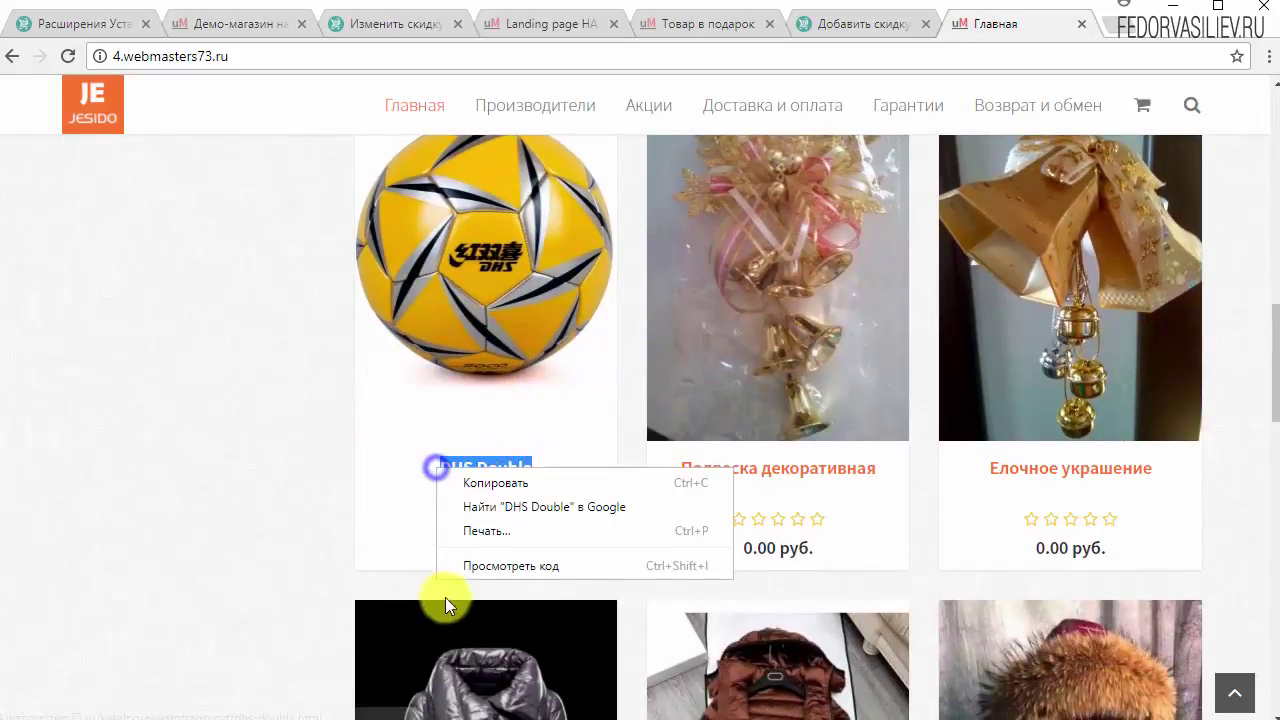
{"action": "left_click", "coordinate": [491, 484]}
Add DHS Double as the gift product under "Дополнительные продукты" in the new promotion
{"action": "left_click", "coordinate": [840, 30]}
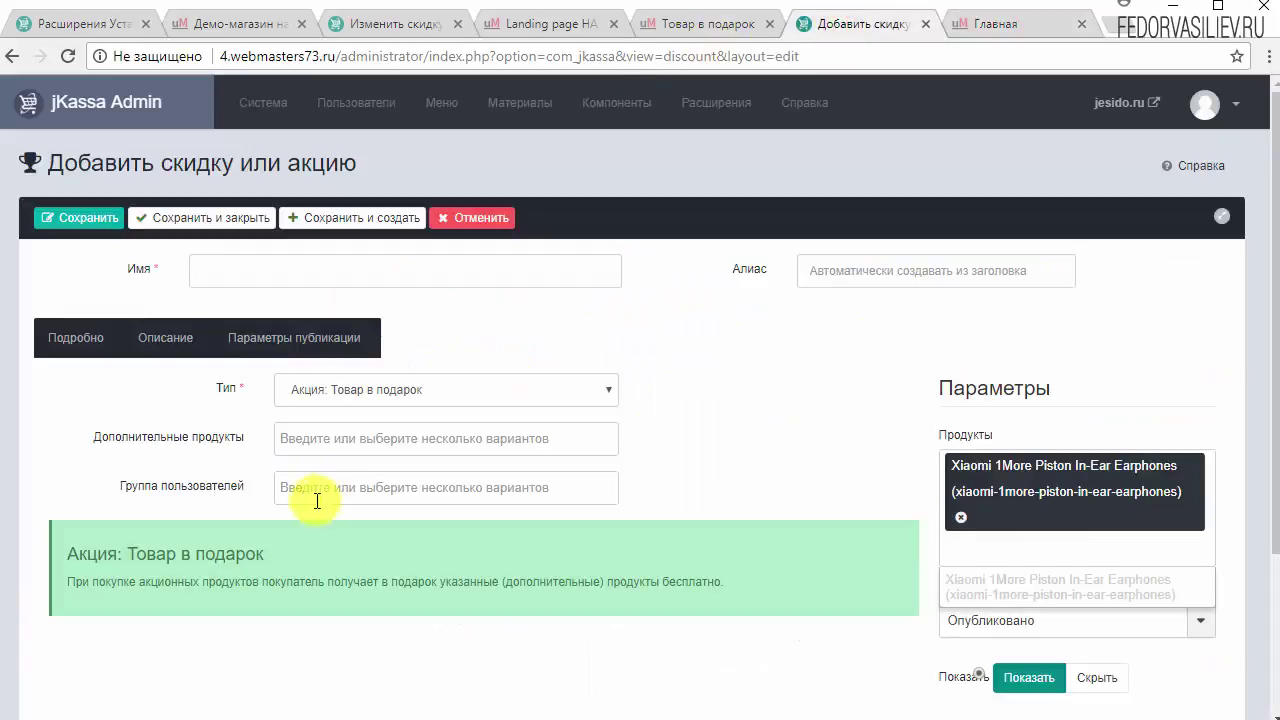
{"action": "right_click", "coordinate": [326, 434]}
{"action": "left_click", "coordinate": [374, 555]}
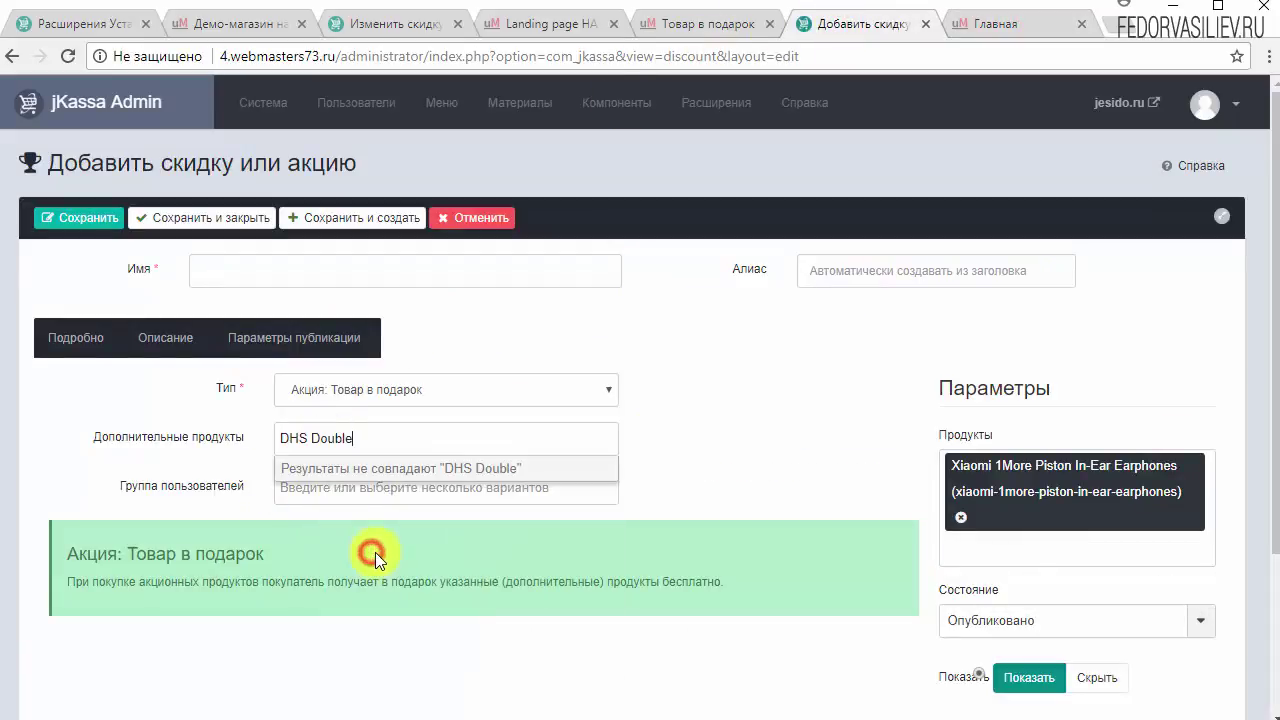
{"action": "key", "text": "BackSpace"}
{"action": "key", "text": "BackSpace"}
{"action": "key", "text": "BackSpace"}
{"action": "key", "text": "BackSpace"}
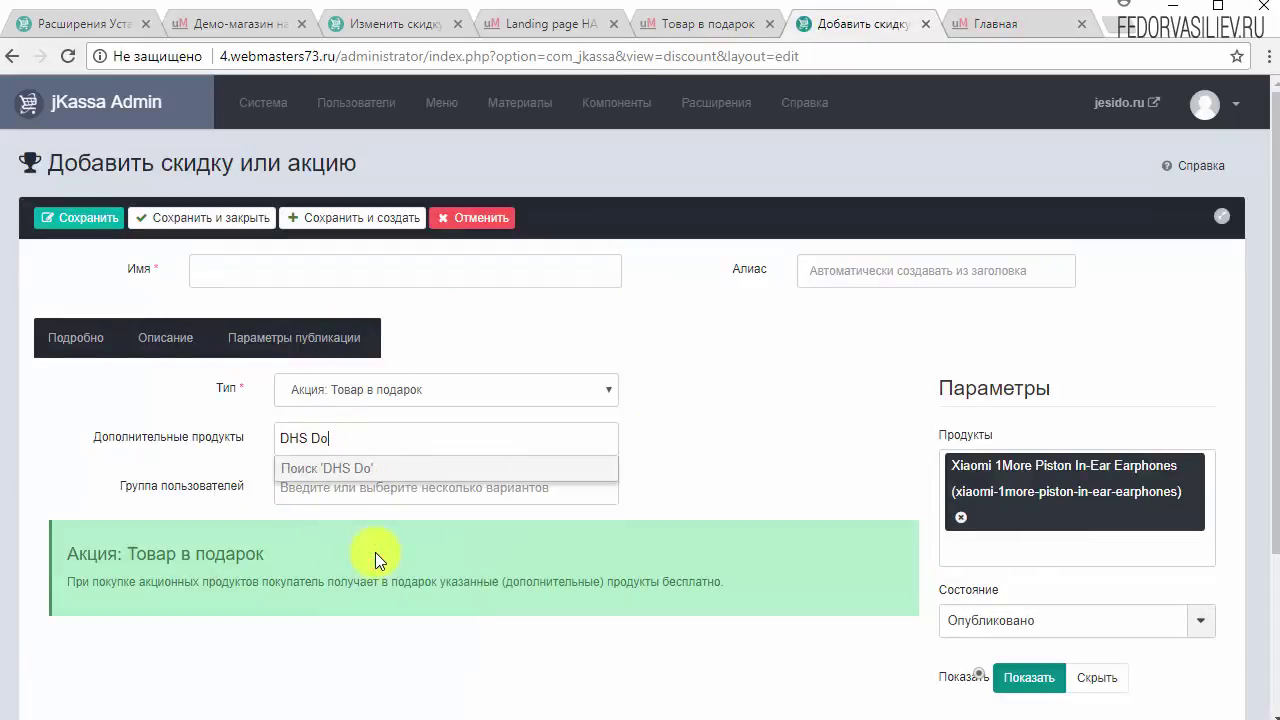
{"action": "key", "text": "BackSpace"}
{"action": "key", "text": "BackSpace"}
{"action": "left_click", "coordinate": [322, 484]}
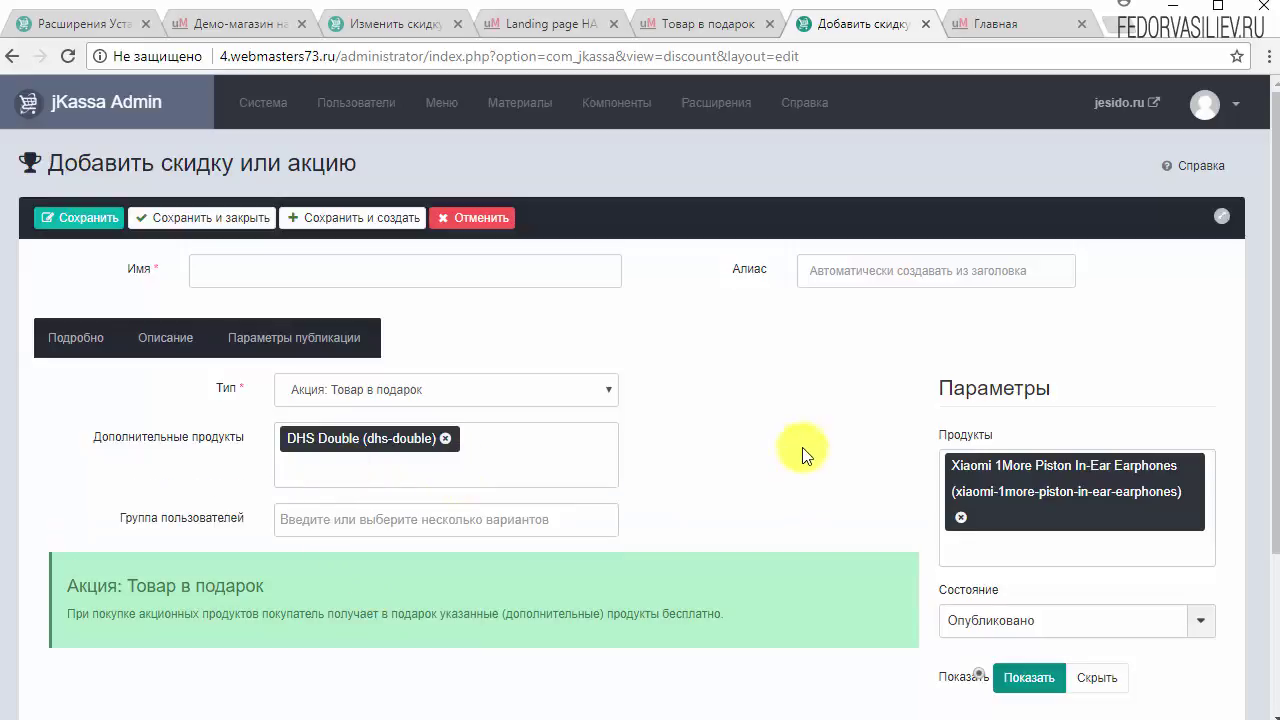
Copy the product name "Xiaomi (mi) Sport Bluetooth Mini" from the storefront's home page
{"action": "left_click", "coordinate": [982, 32]}
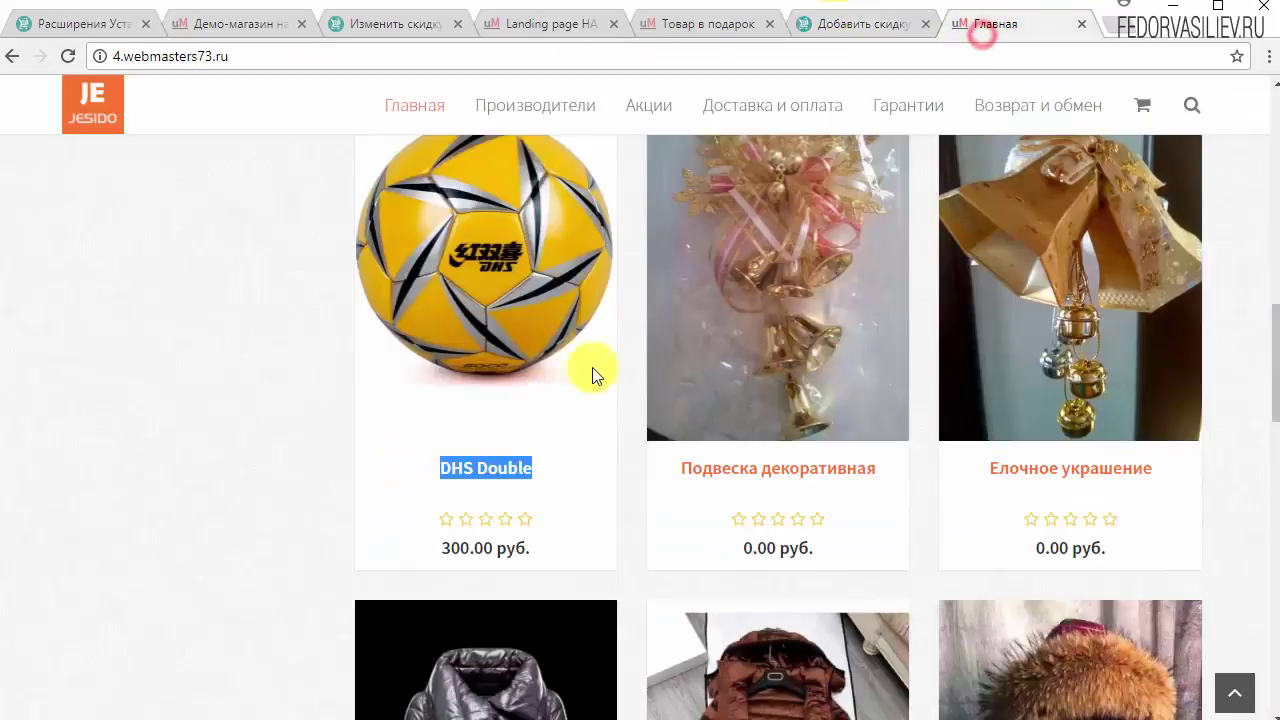
{"action": "scroll", "coordinate": [391, 383], "scroll_direction": "up", "scroll_amount": 5}
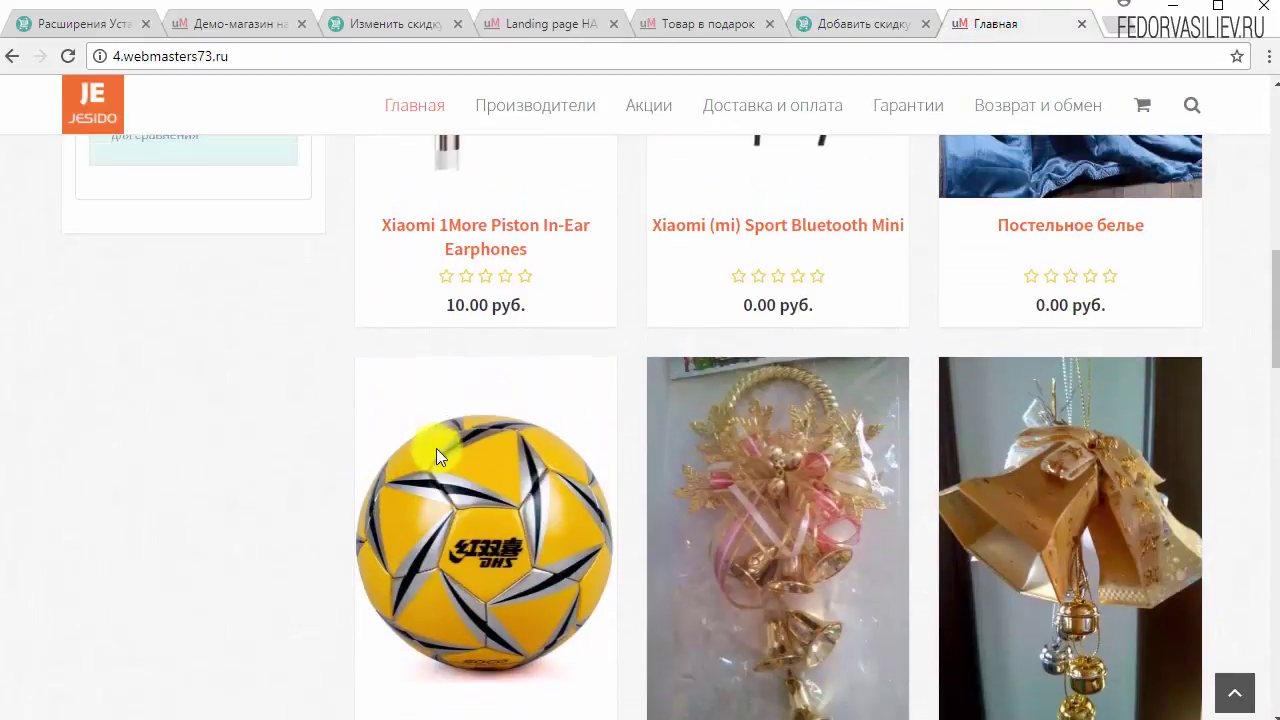
{"action": "scroll", "coordinate": [472, 590], "scroll_direction": "up", "scroll_amount": 2}
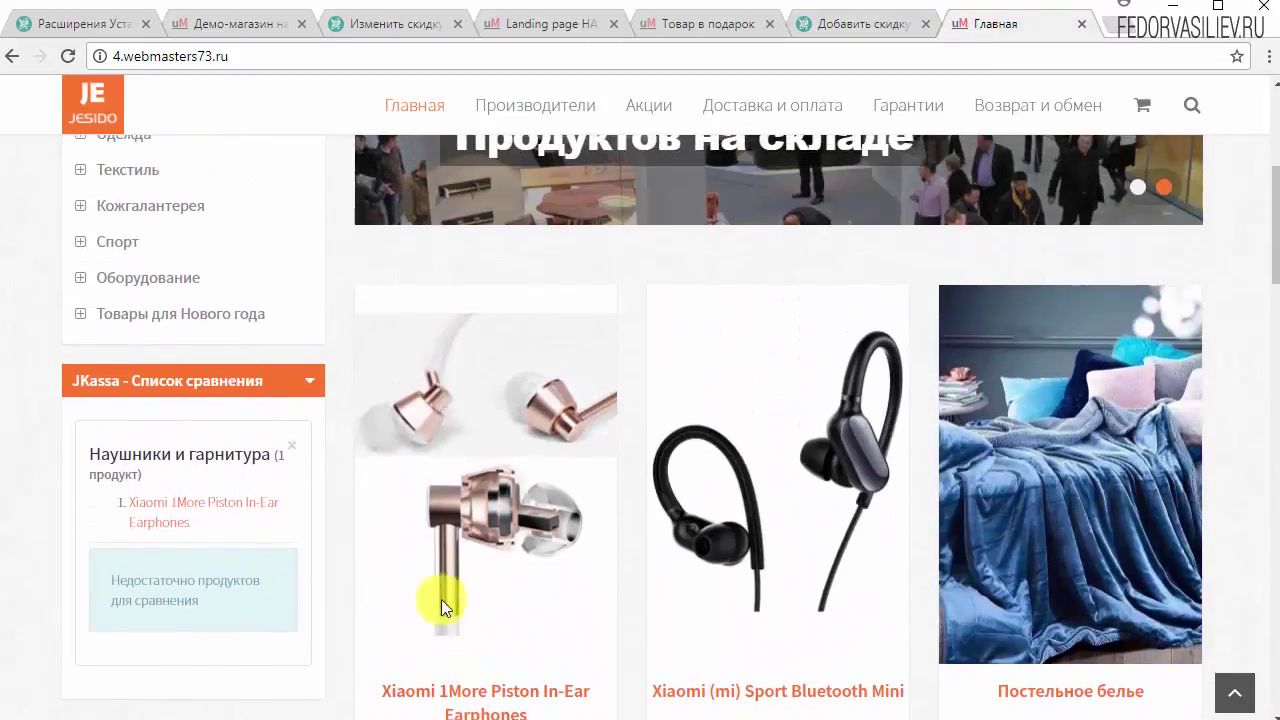
{"action": "scroll", "coordinate": [742, 533], "scroll_direction": "down", "scroll_amount": 3}
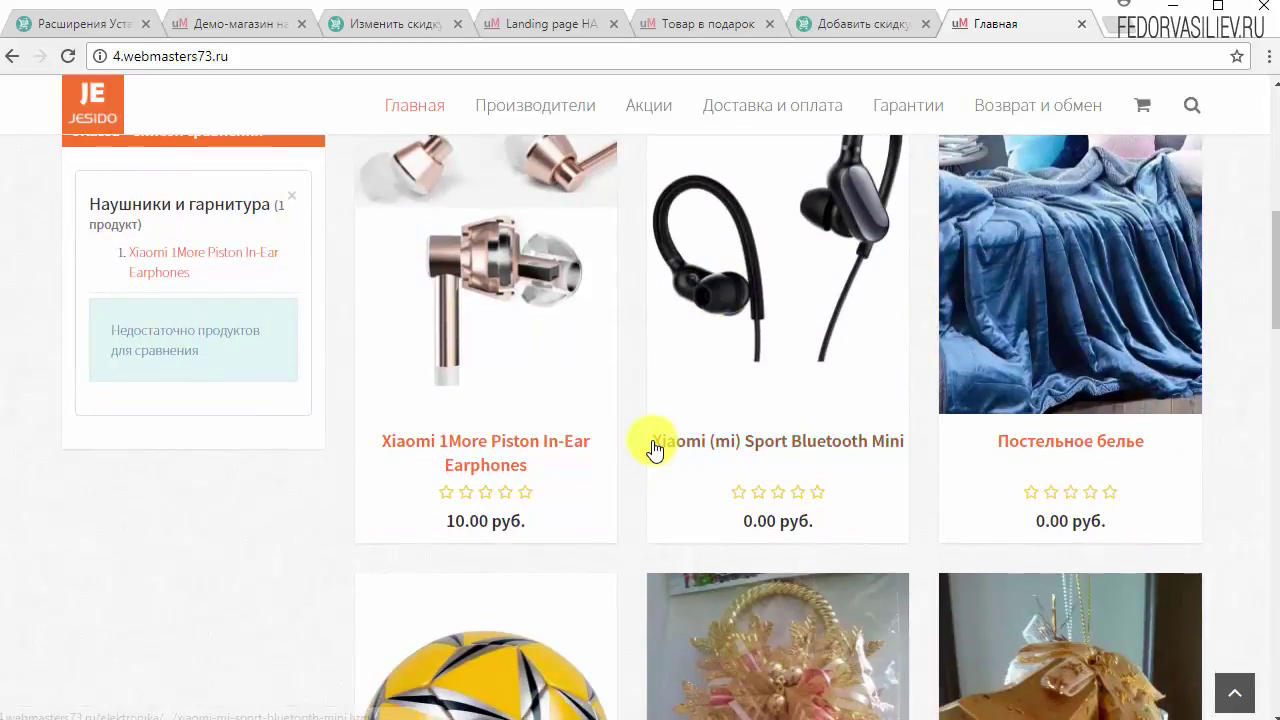
{"action": "left_click_drag", "start_coordinate": [650, 443], "coordinate": [677, 451]}
{"action": "right_click", "coordinate": [675, 450]}
{"action": "left_click", "coordinate": [731, 601]}
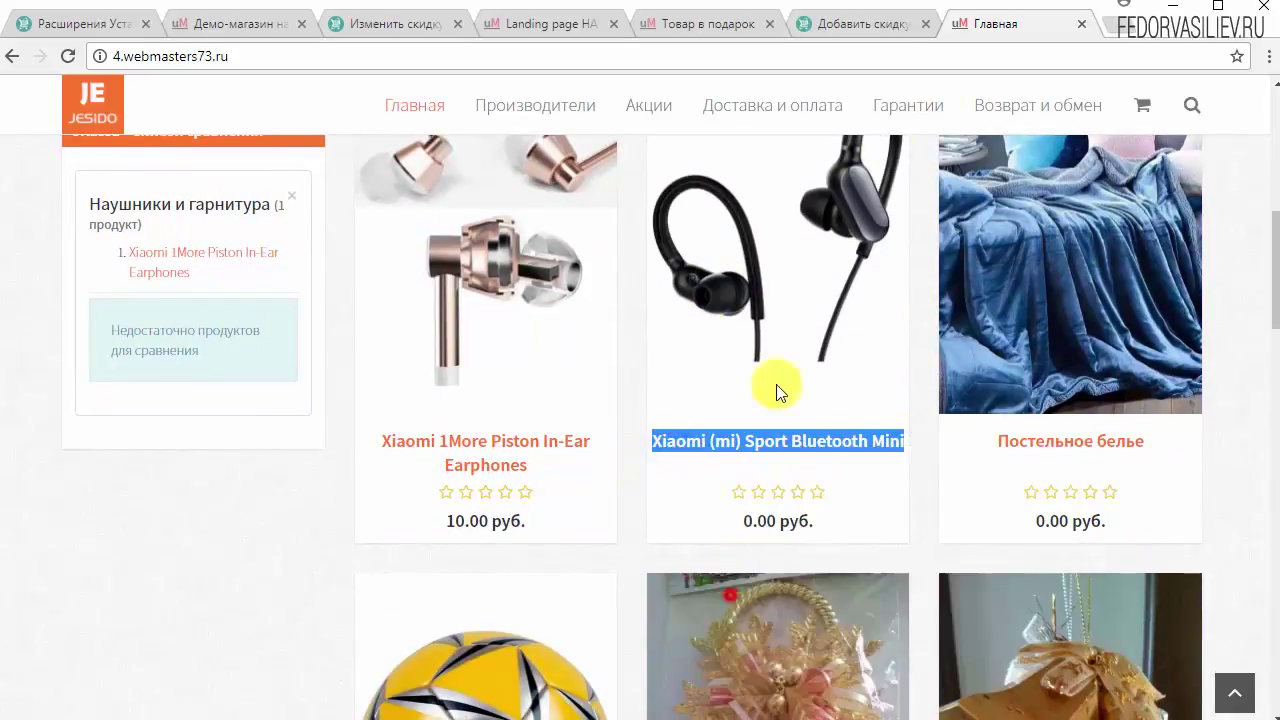
Add Xiaomi (mi) Sport Bluetooth Mini as a second item in the promotion's "Продукты" list
{"action": "left_click", "coordinate": [880, 26]}
{"action": "left_click", "coordinate": [1008, 559]}
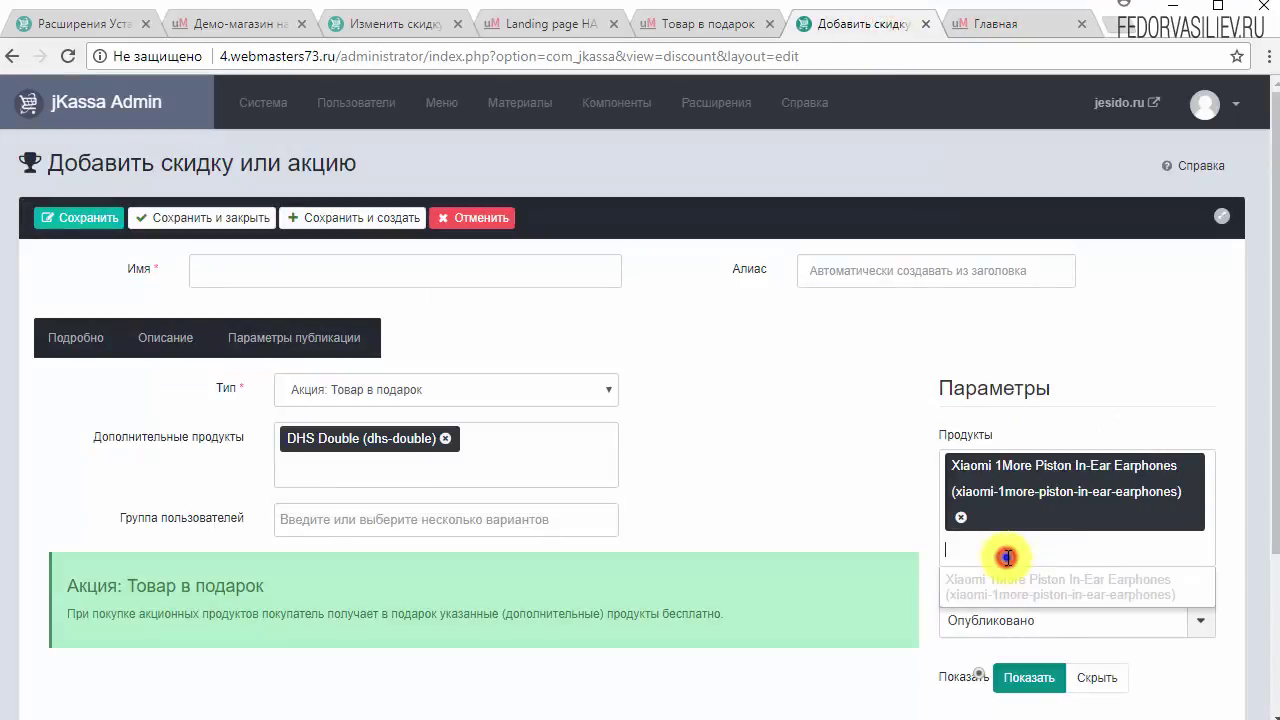
{"action": "right_click", "coordinate": [952, 549]}
{"action": "left_click", "coordinate": [1075, 679]}
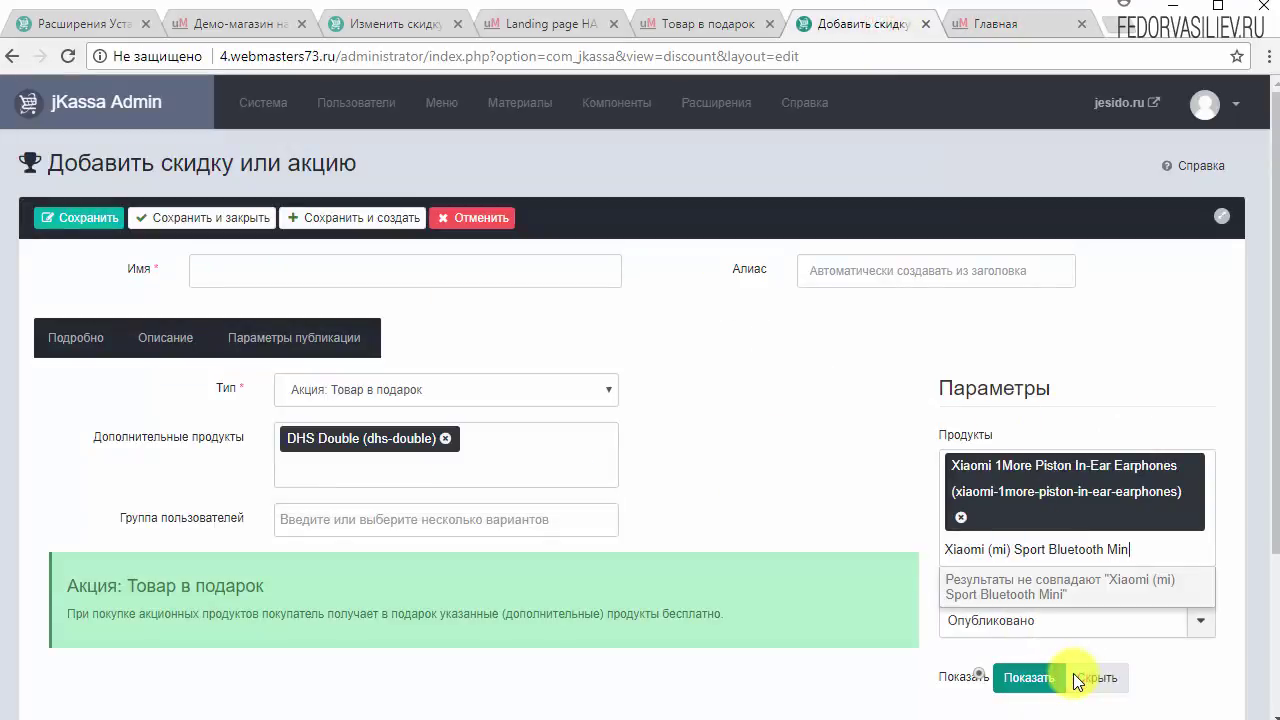
{"action": "key", "text": "BackSpace"}
{"action": "key", "text": "BackSpace"}
{"action": "key", "text": "BackSpace"}
{"action": "key", "text": "BackSpace"}
{"action": "key", "text": "BackSpace"}
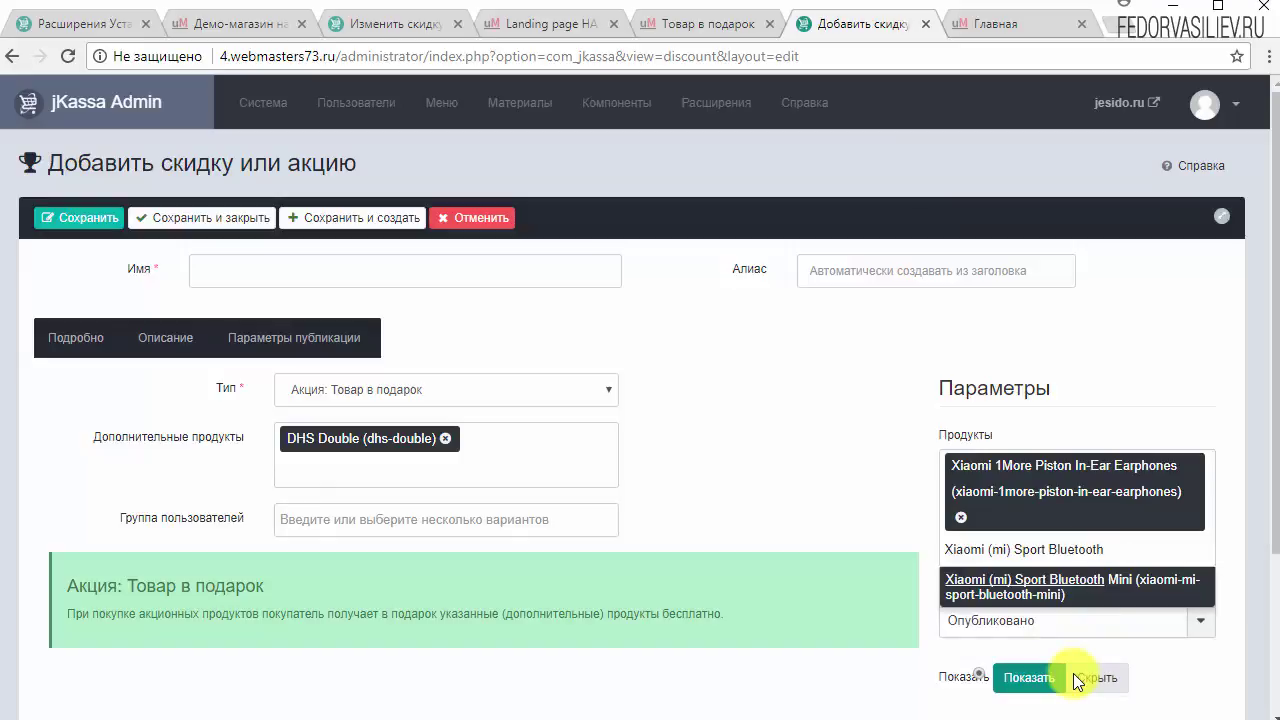
{"action": "left_click", "coordinate": [1020, 588]}
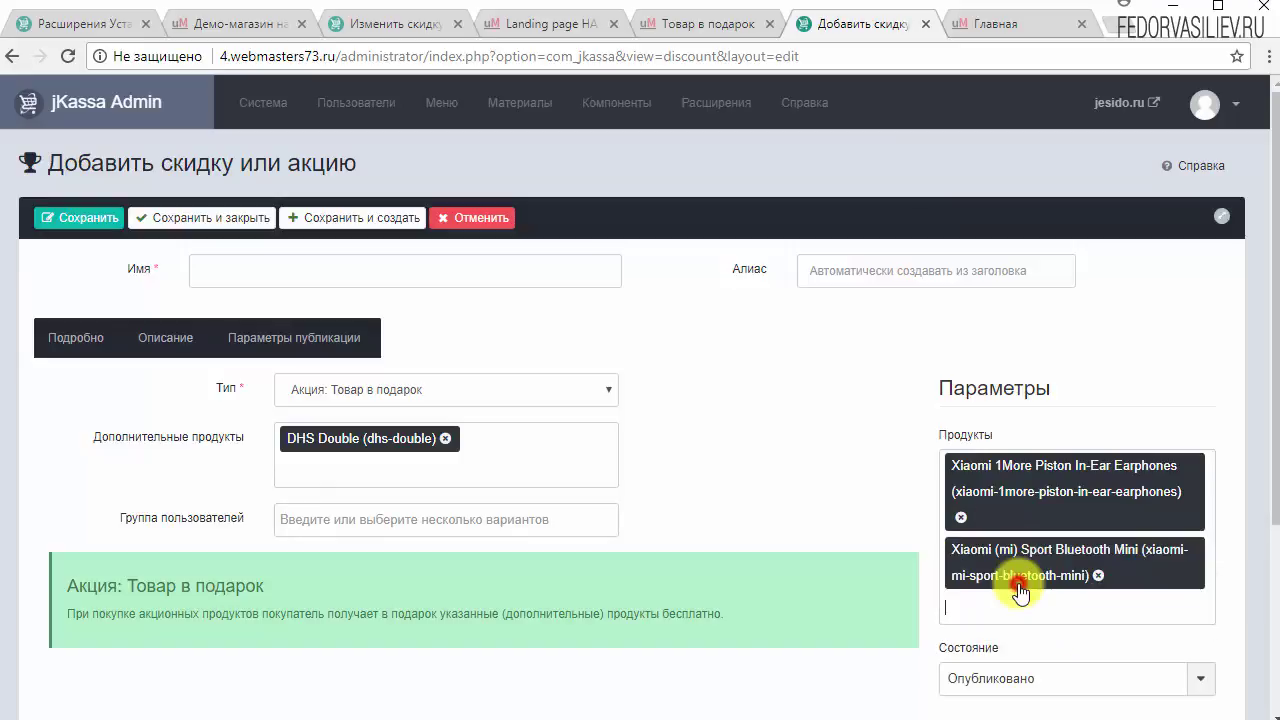
Assign the user groups Public, Guest and Registered to the promotion under "Группа пользователей"
{"action": "scroll", "coordinate": [851, 483], "scroll_direction": "down", "scroll_amount": 3}
{"action": "scroll", "coordinate": [851, 483], "scroll_direction": "up", "scroll_amount": 2}
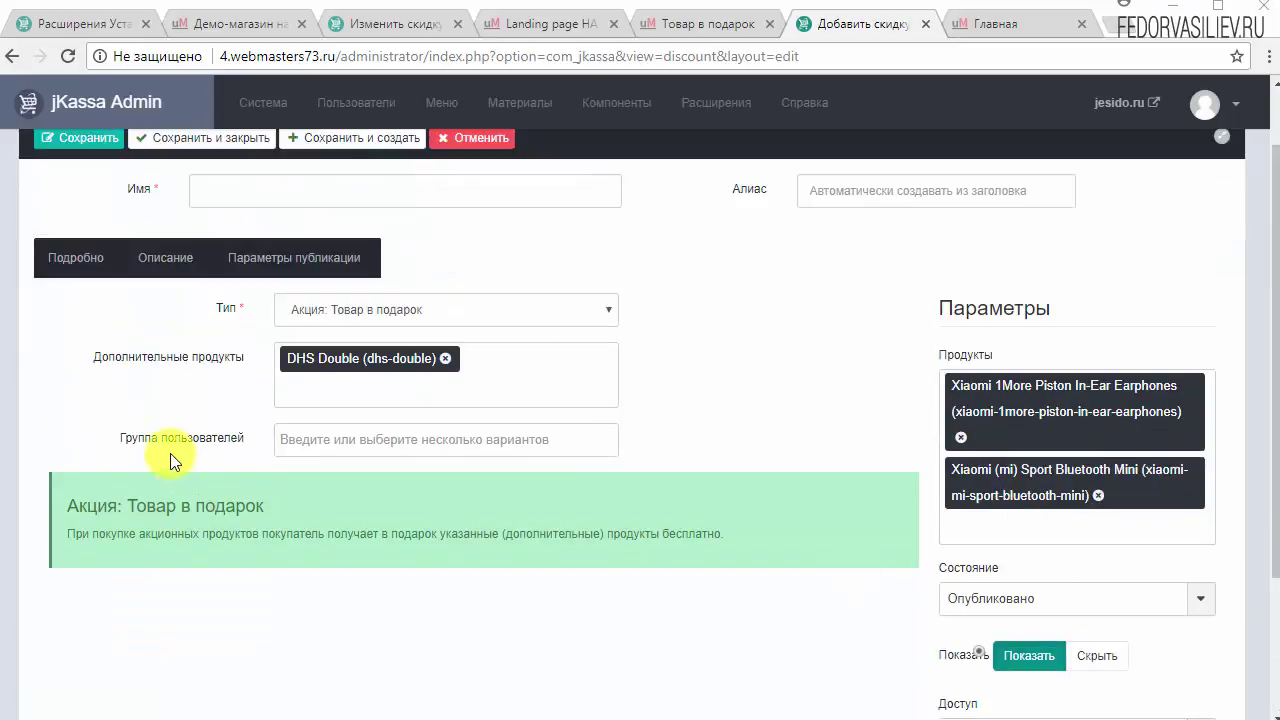
{"action": "left_click", "coordinate": [335, 438]}
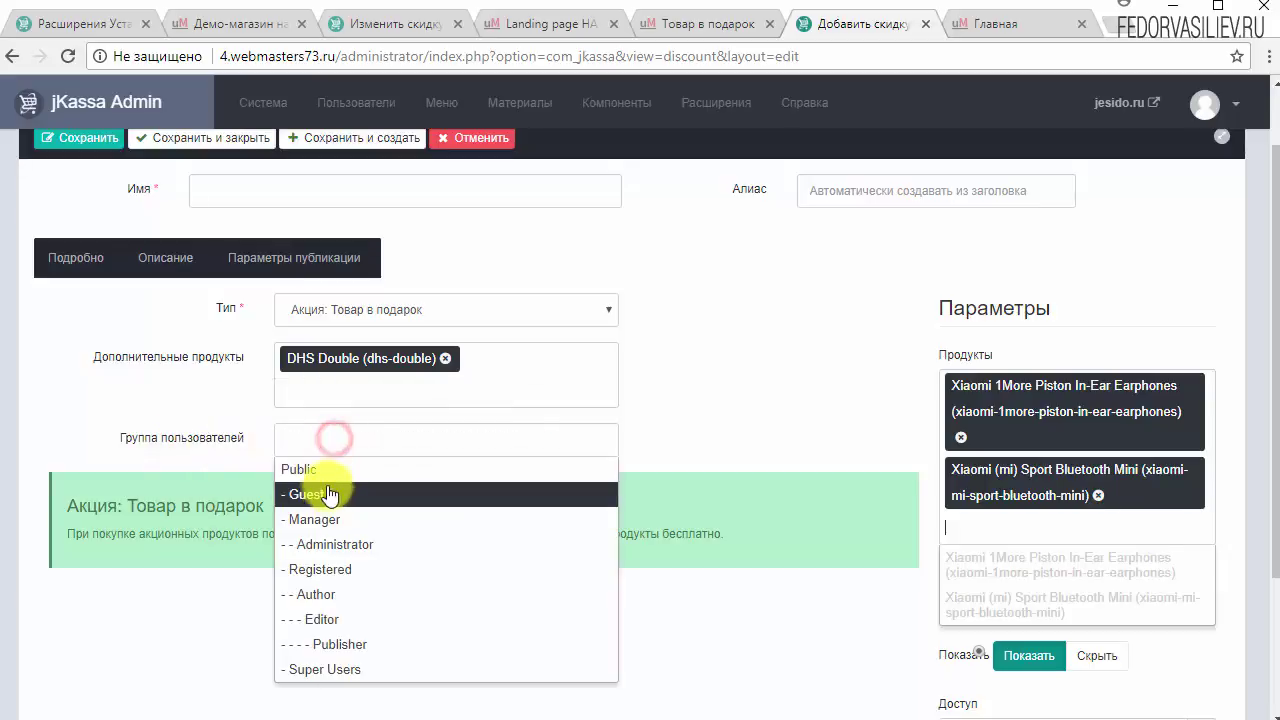
{"action": "left_click", "coordinate": [320, 469]}
{"action": "left_click", "coordinate": [370, 462]}
{"action": "left_click", "coordinate": [322, 525]}
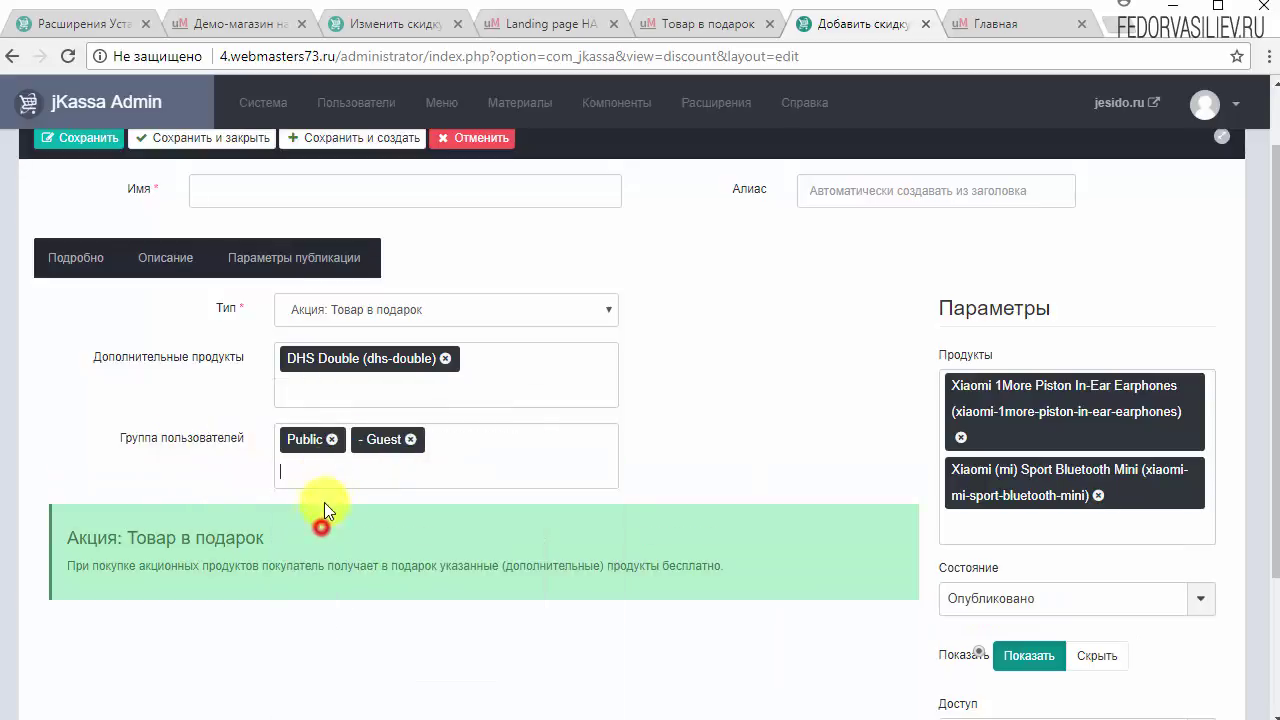
{"action": "left_click", "coordinate": [336, 472]}
{"action": "left_click", "coordinate": [338, 601]}
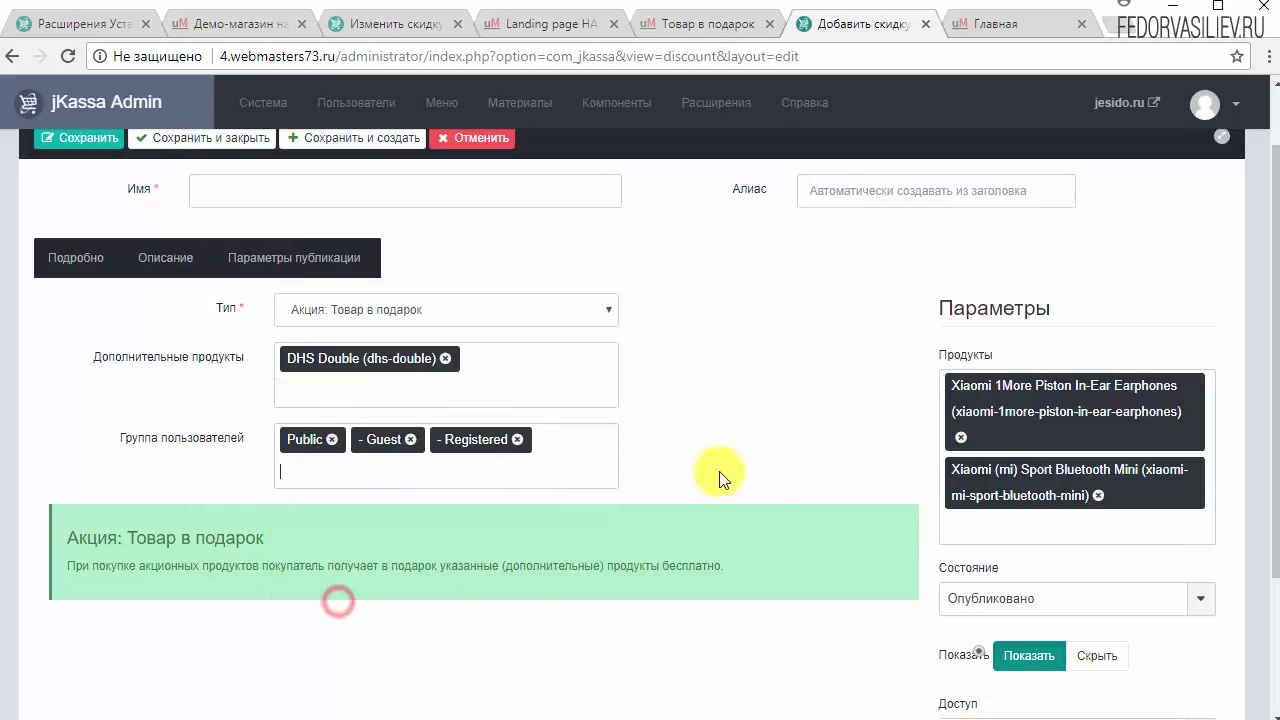
Copy the ball's product name "DHS Double" from the storefront's home page for the promotion's title
{"action": "scroll", "coordinate": [400, 380], "scroll_direction": "up", "scroll_amount": 1}
{"action": "left_click", "coordinate": [1005, 27]}
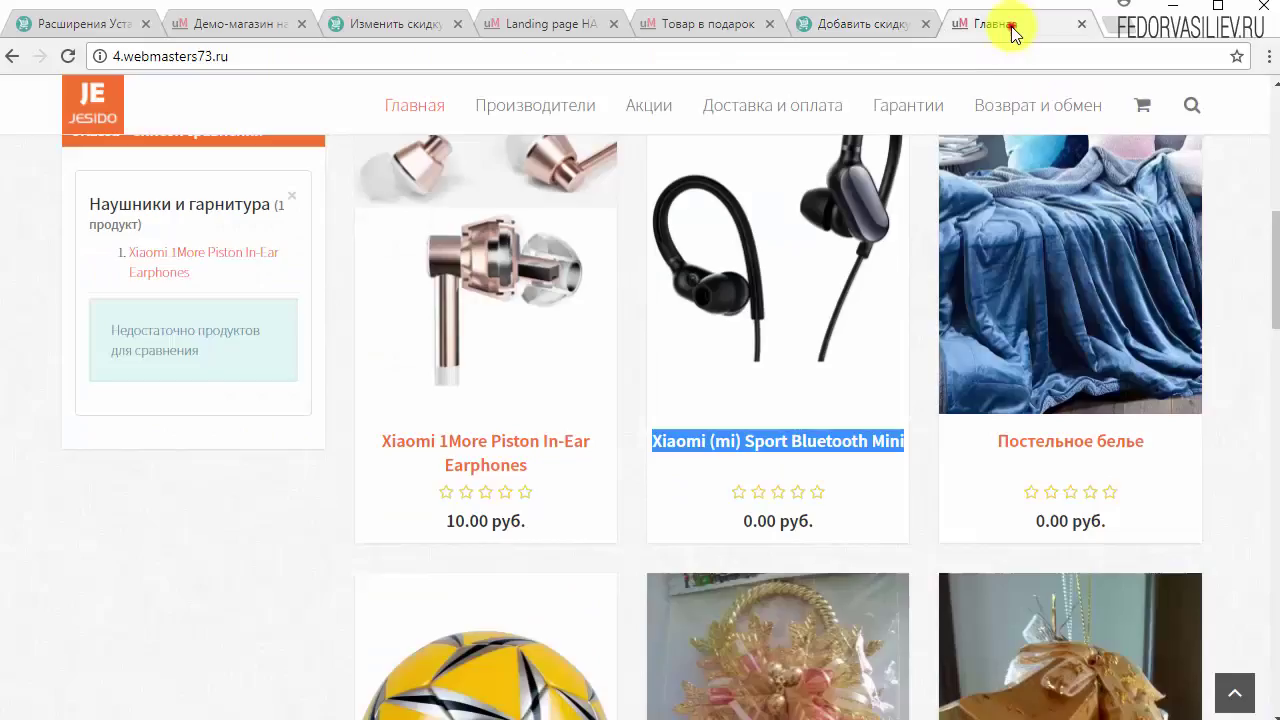
{"action": "scroll", "coordinate": [732, 293], "scroll_direction": "down", "scroll_amount": 4}
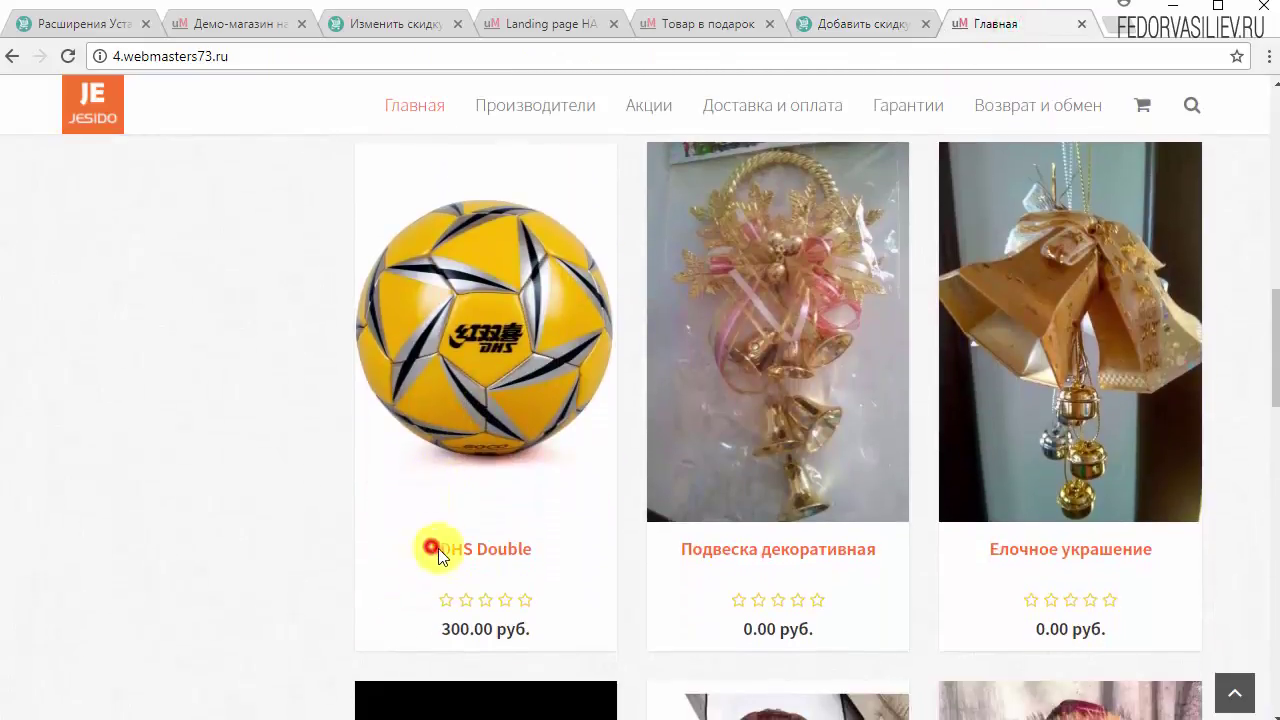
{"action": "left_click_drag", "start_coordinate": [438, 548], "coordinate": [536, 550]}
{"action": "right_click", "coordinate": [536, 550]}
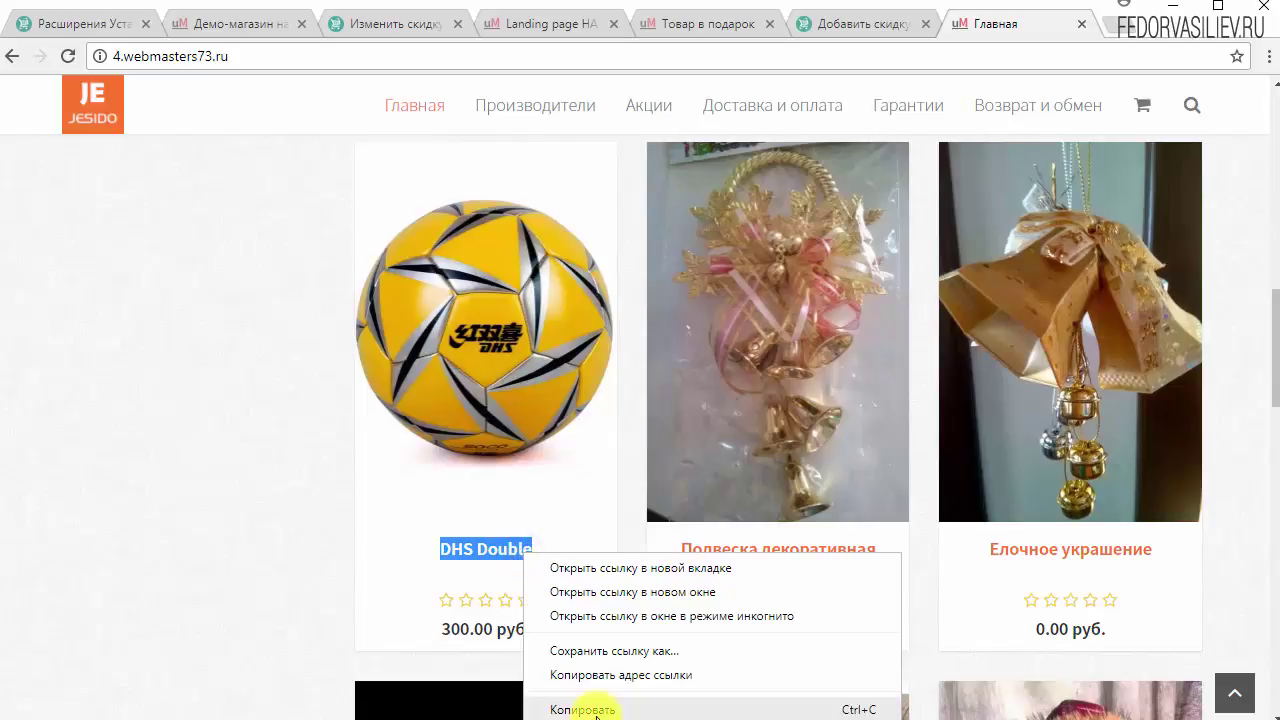
{"action": "left_click", "coordinate": [571, 706]}
Name the new promotion "DHS Double в подарок!", starting with the copied product name
{"action": "left_click", "coordinate": [853, 27]}
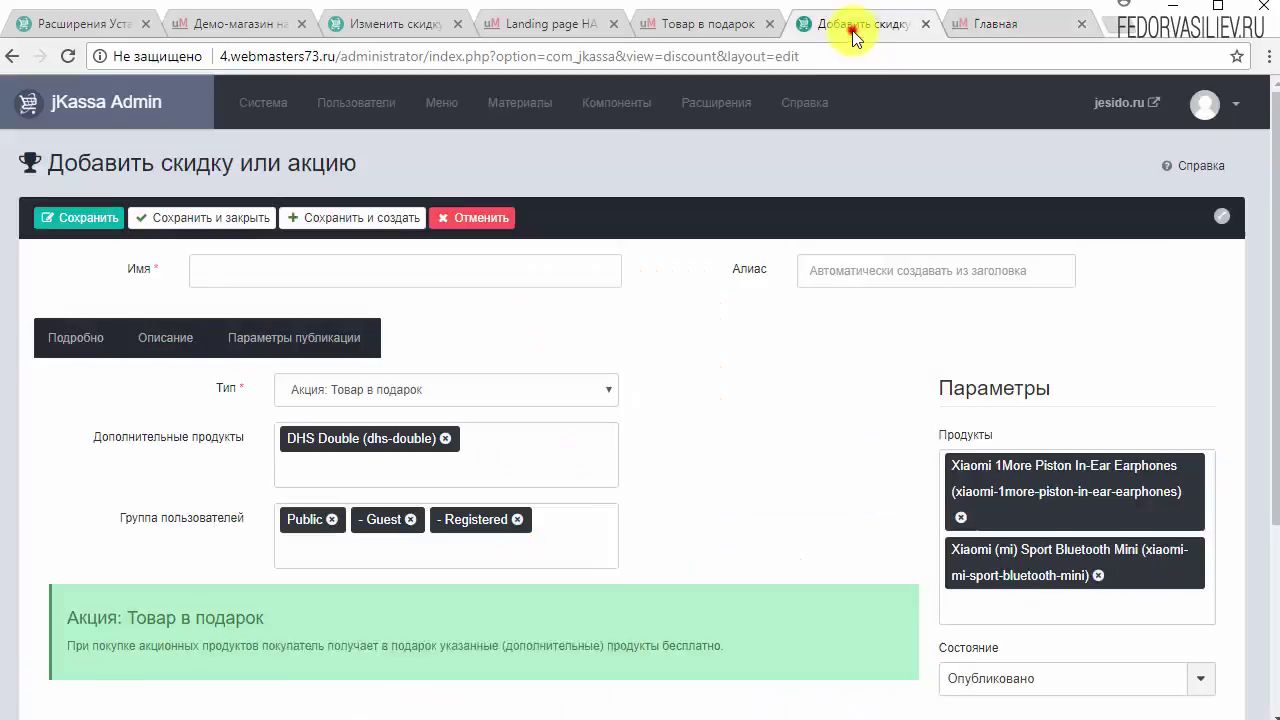
{"action": "left_click", "coordinate": [314, 270]}
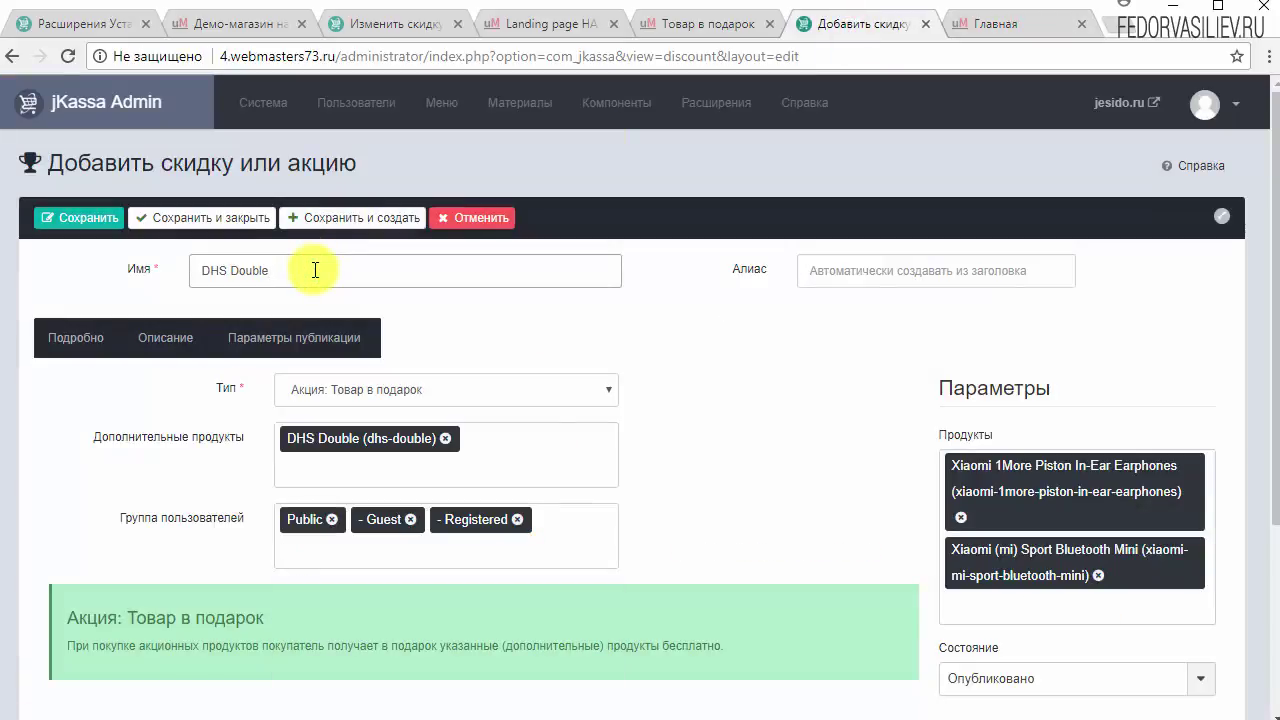
{"action": "type", "text": "в подарок!"}
Enter "При покупке акционных продуктов покупатель получает в подарок указанные (дополнительные) продукты бесплатно." as the "Описание для подсказки" and copy that text
{"action": "left_click", "coordinate": [149, 368]}
{"action": "scroll", "coordinate": [149, 477], "scroll_direction": "down", "scroll_amount": 1}
{"action": "mouse_move", "coordinate": [205, 345]}
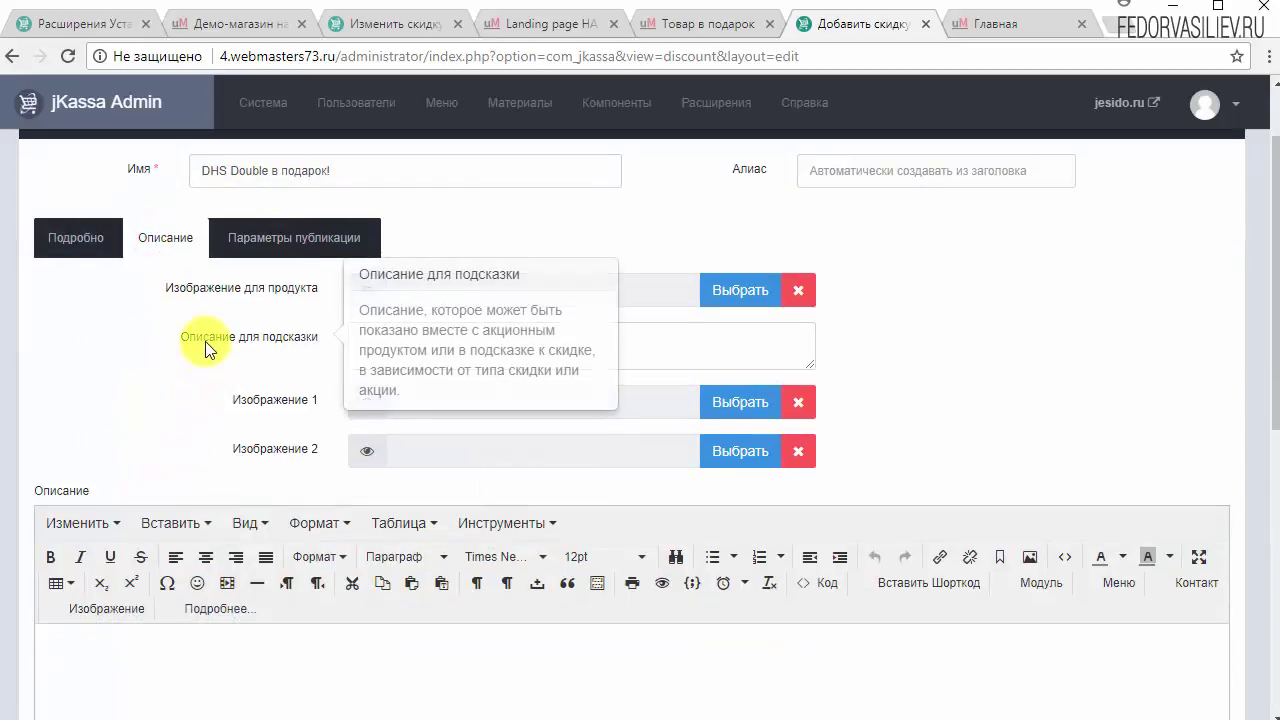
{"action": "right_click", "coordinate": [482, 353]}
{"action": "left_click", "coordinate": [519, 466]}
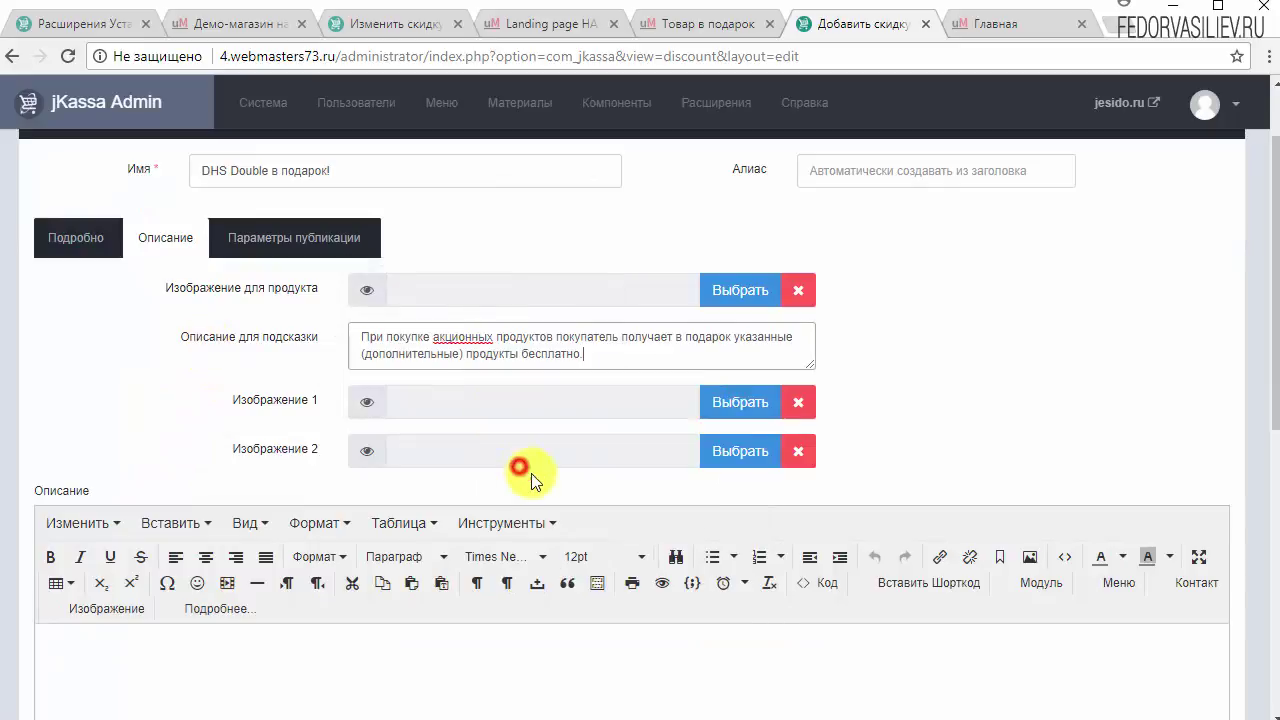
{"action": "left_click_drag", "start_coordinate": [591, 357], "coordinate": [300, 337]}
{"action": "key", "text": "ctrl+c"}
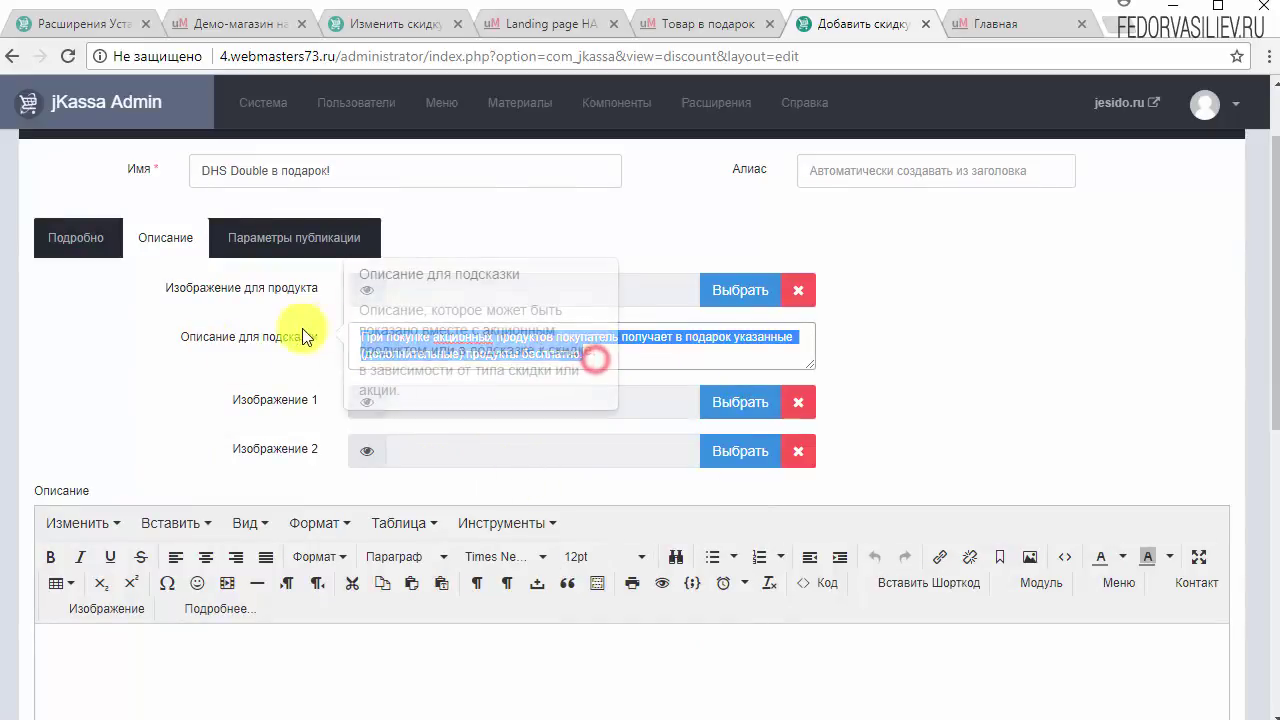
{"action": "left_click", "coordinate": [677, 335]}
{"action": "scroll", "coordinate": [258, 341], "scroll_direction": "down", "scroll_amount": 3}
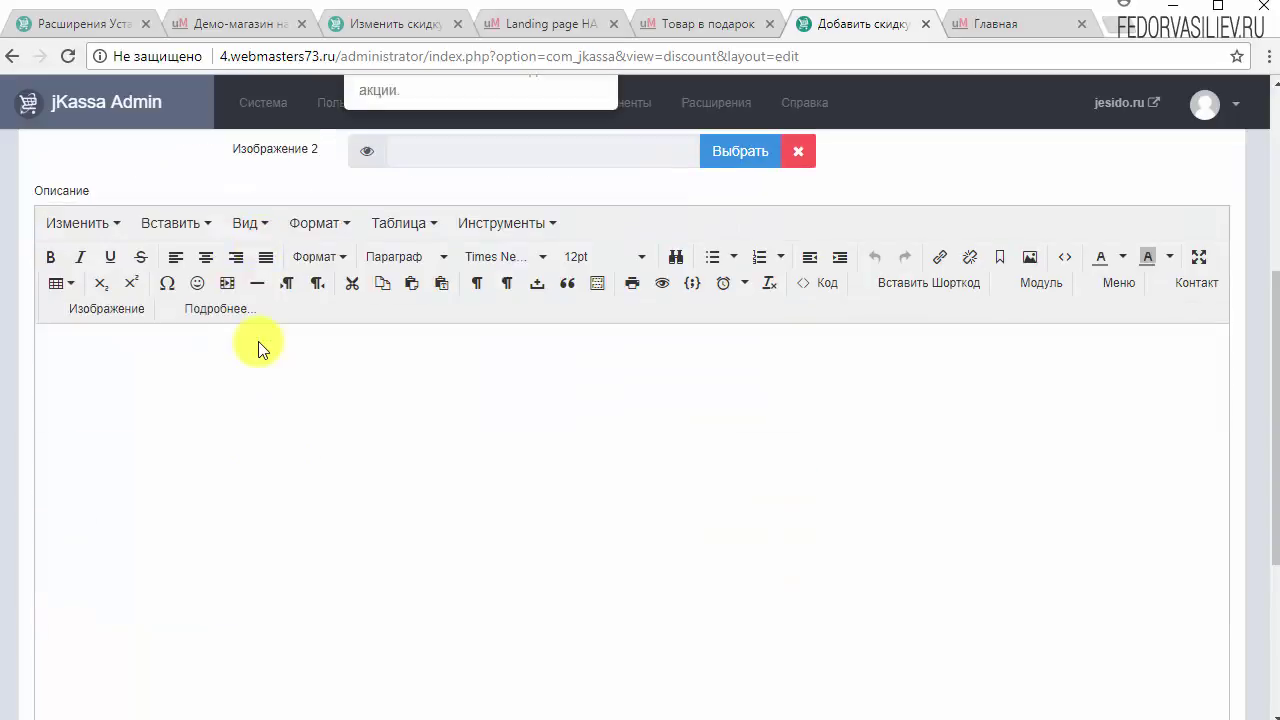
Insert DHS-Double.jpg from the /jkassa/products folder as "Изображение 1" of the promotion
{"action": "scroll", "coordinate": [176, 393], "scroll_direction": "up", "scroll_amount": 1}
{"action": "scroll", "coordinate": [185, 390], "scroll_direction": "up", "scroll_amount": 1}
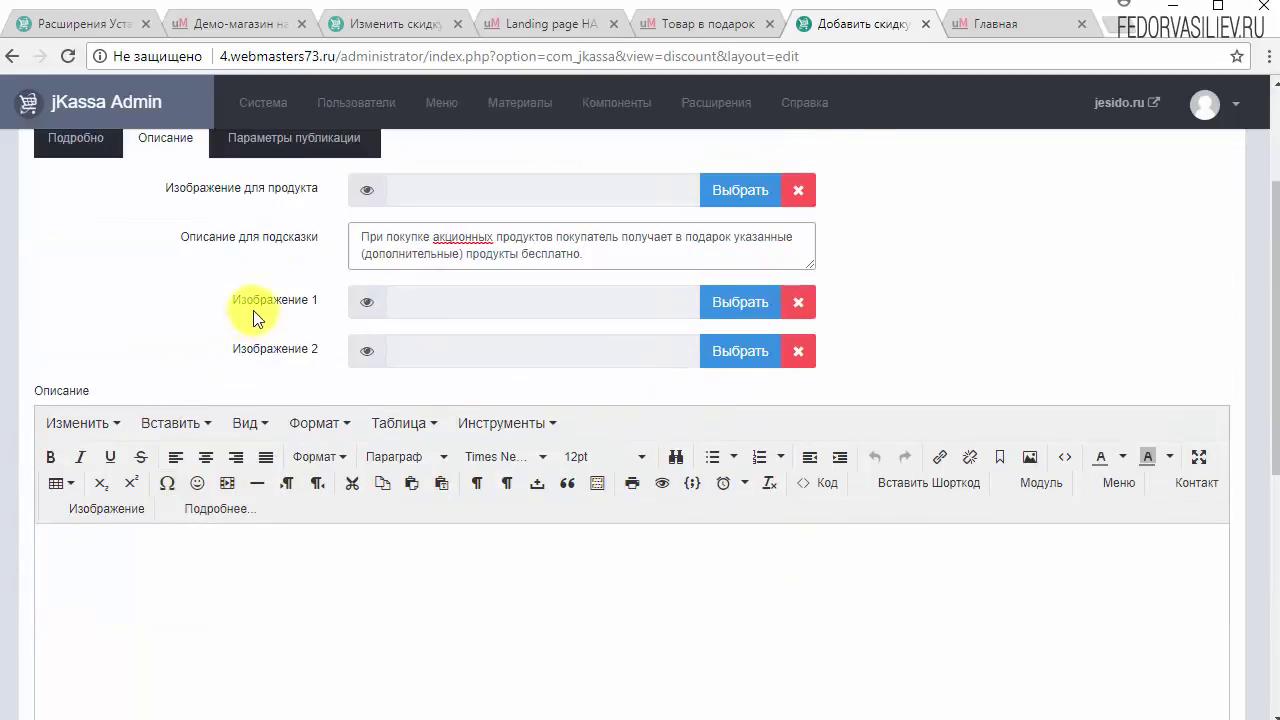
{"action": "left_click", "coordinate": [740, 302]}
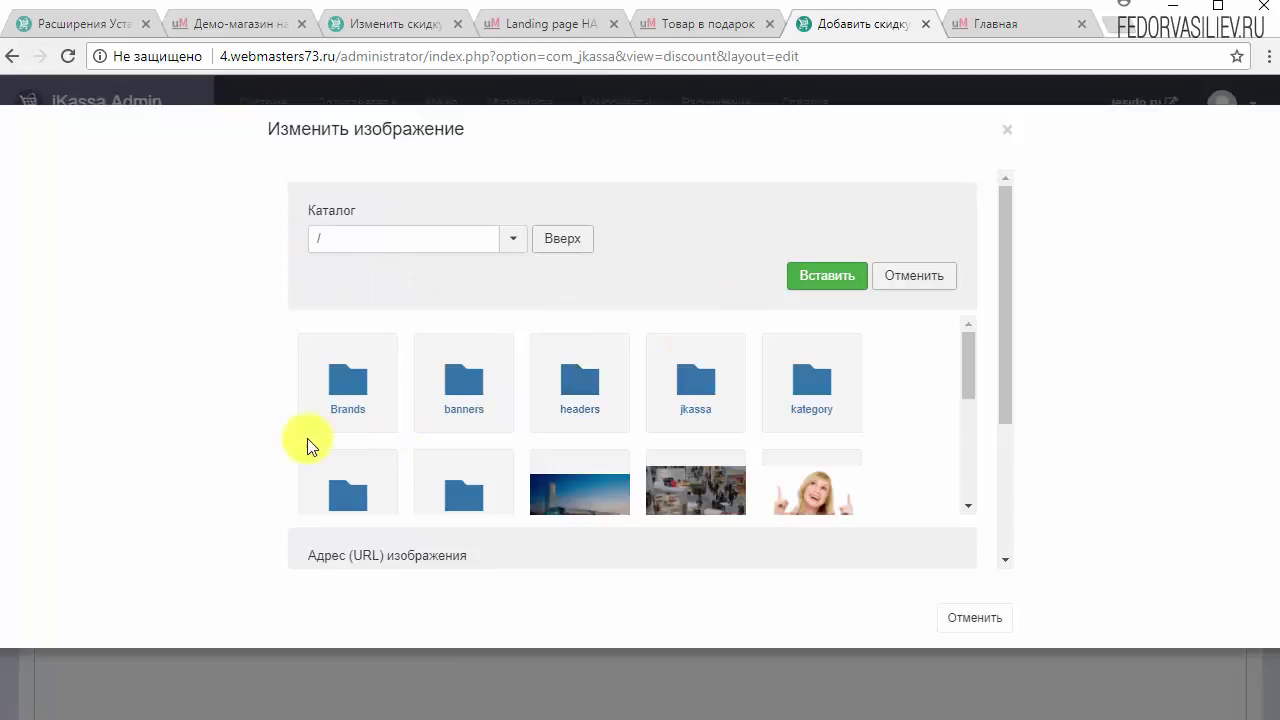
{"action": "left_click", "coordinate": [694, 378]}
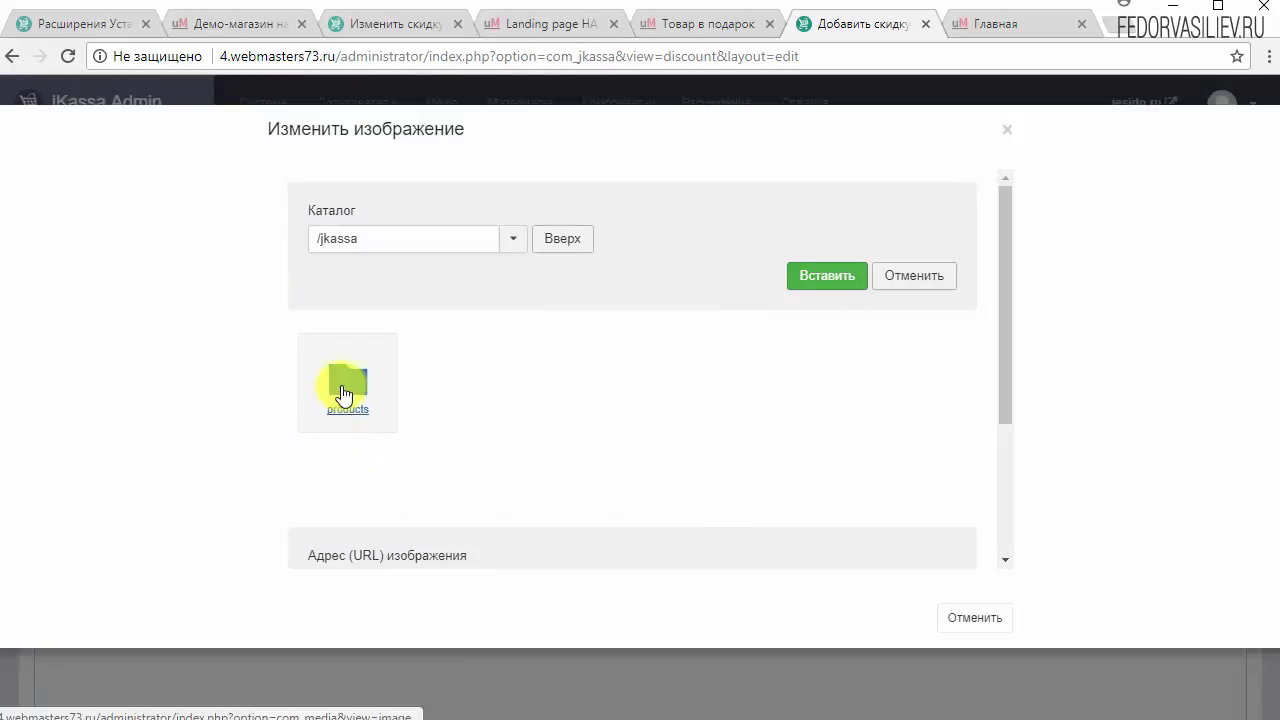
{"action": "scroll", "coordinate": [700, 466], "scroll_direction": "down", "scroll_amount": 5}
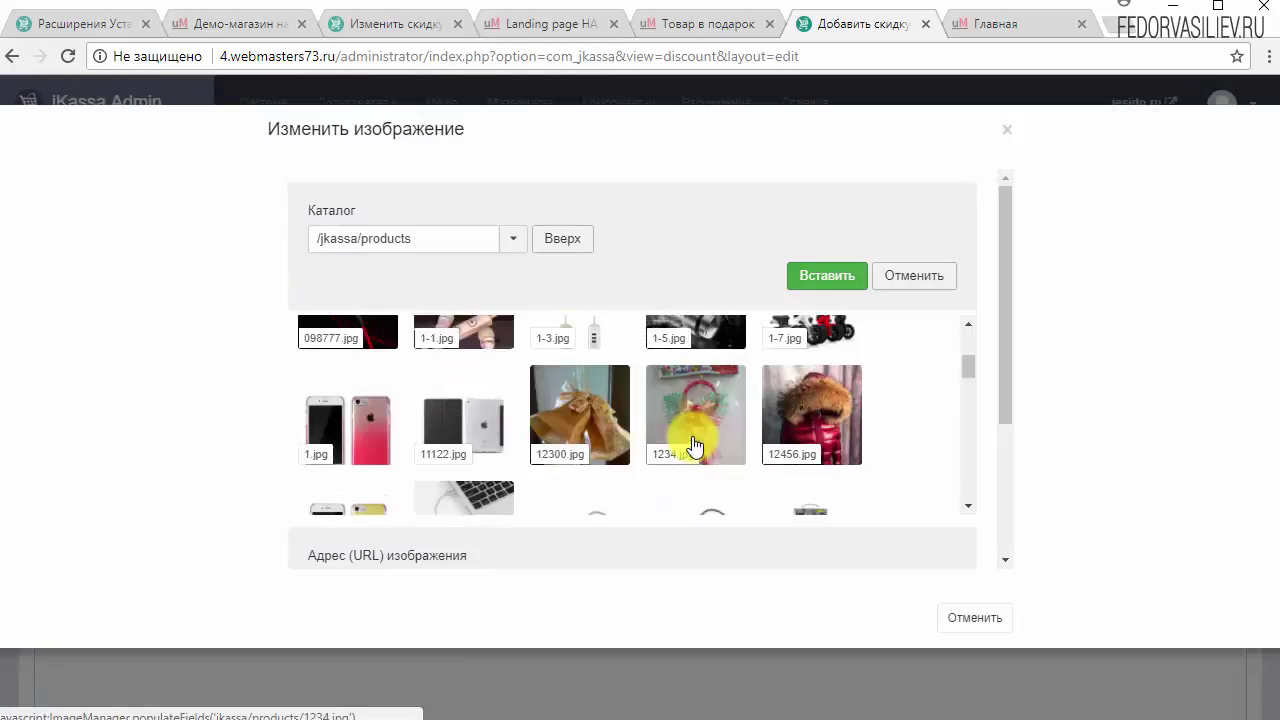
{"action": "scroll", "coordinate": [695, 445], "scroll_direction": "down", "scroll_amount": 6}
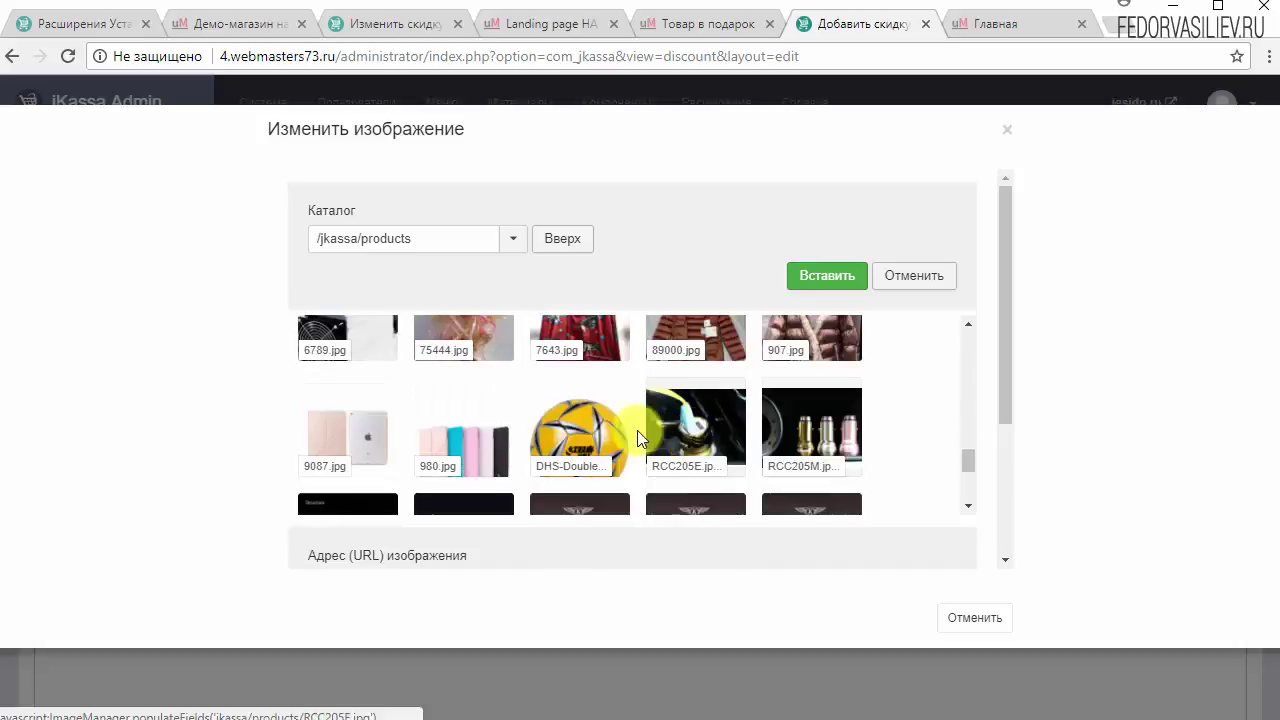
{"action": "left_click", "coordinate": [586, 432]}
{"action": "left_click", "coordinate": [815, 276]}
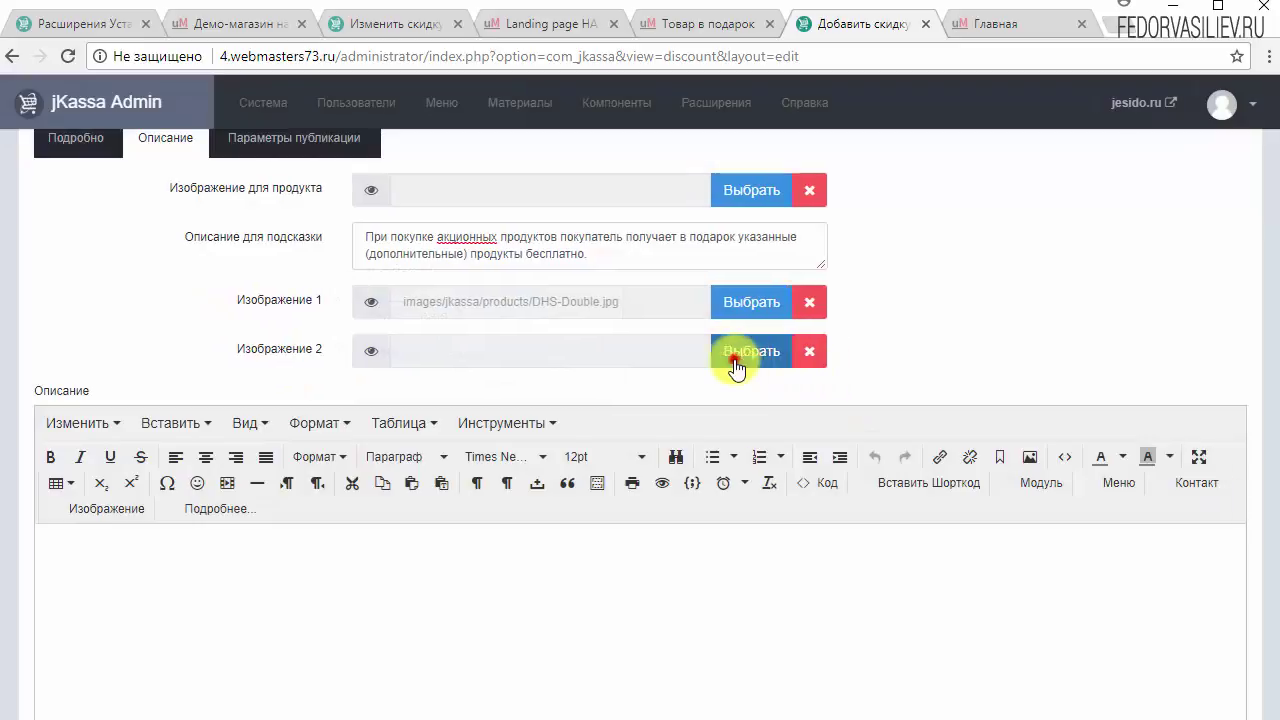
Insert the same DHS-Double.jpg from /jkassa/products as "Изображение 2" of the promotion
{"action": "left_click", "coordinate": [735, 356]}
{"action": "left_click", "coordinate": [662, 428]}
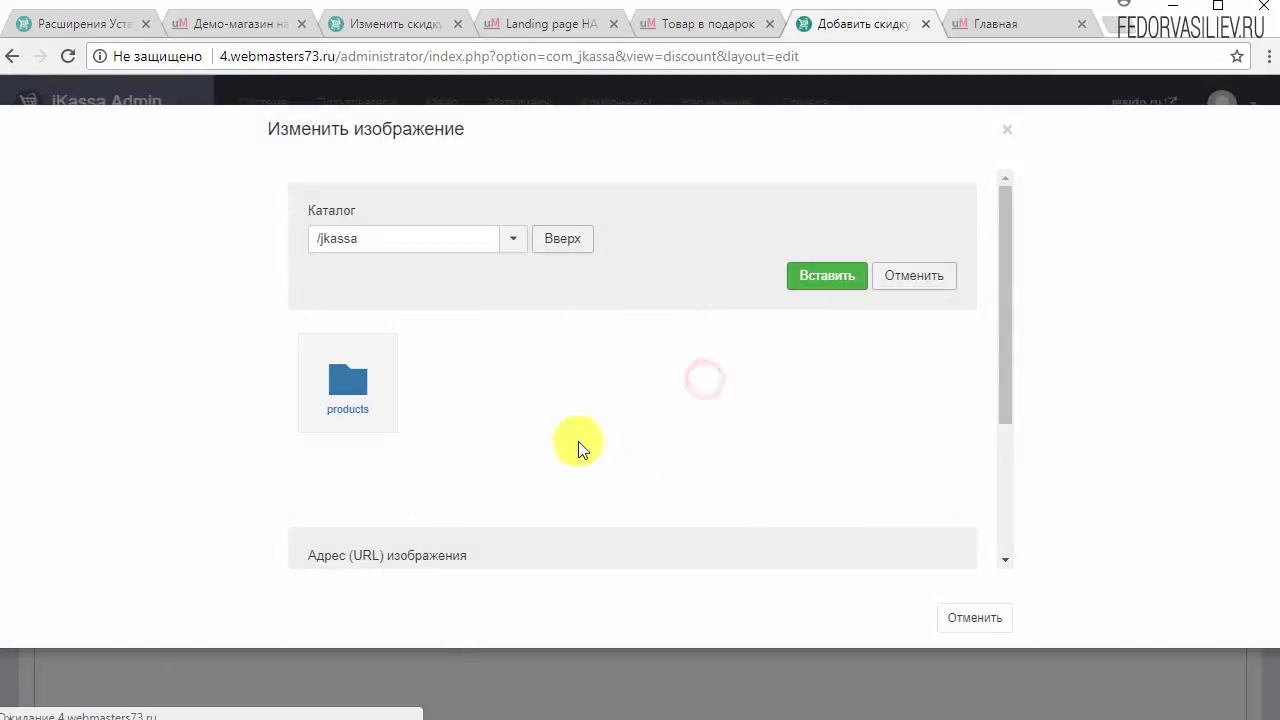
{"action": "left_click", "coordinate": [381, 398]}
{"action": "scroll", "coordinate": [560, 430], "scroll_direction": "down", "scroll_amount": 10}
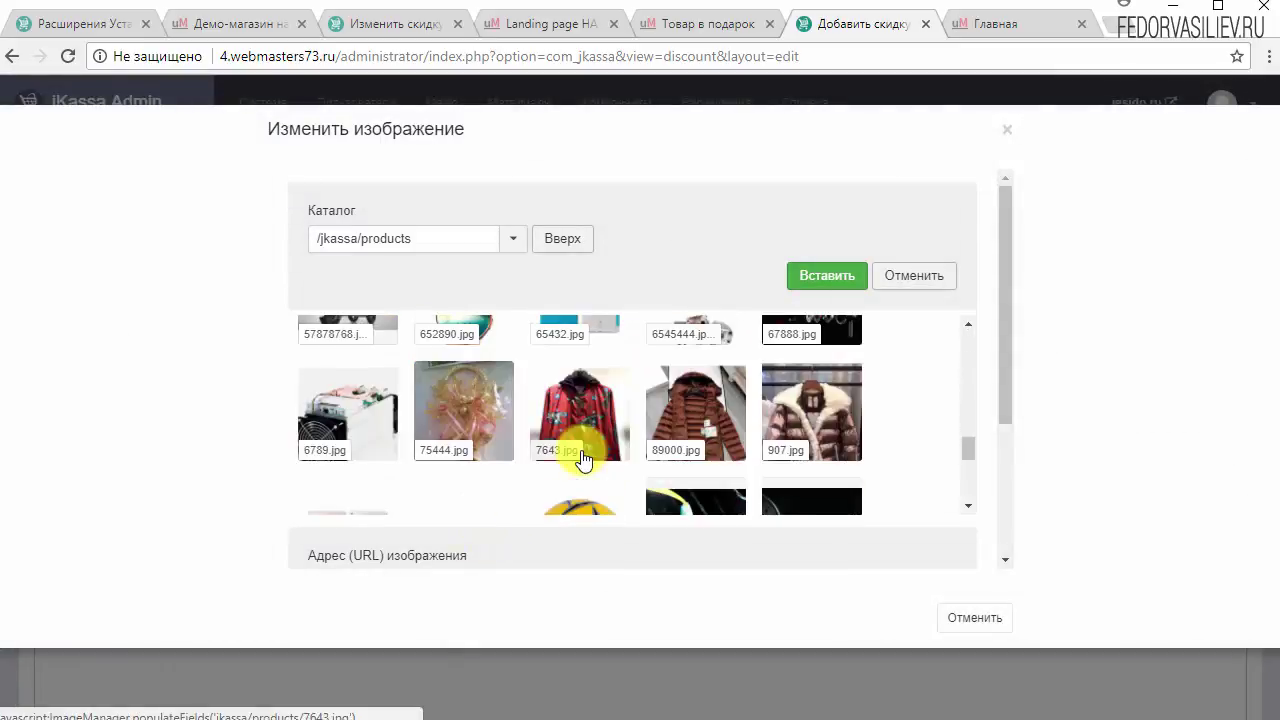
{"action": "left_click", "coordinate": [574, 358]}
{"action": "left_click", "coordinate": [823, 277]}
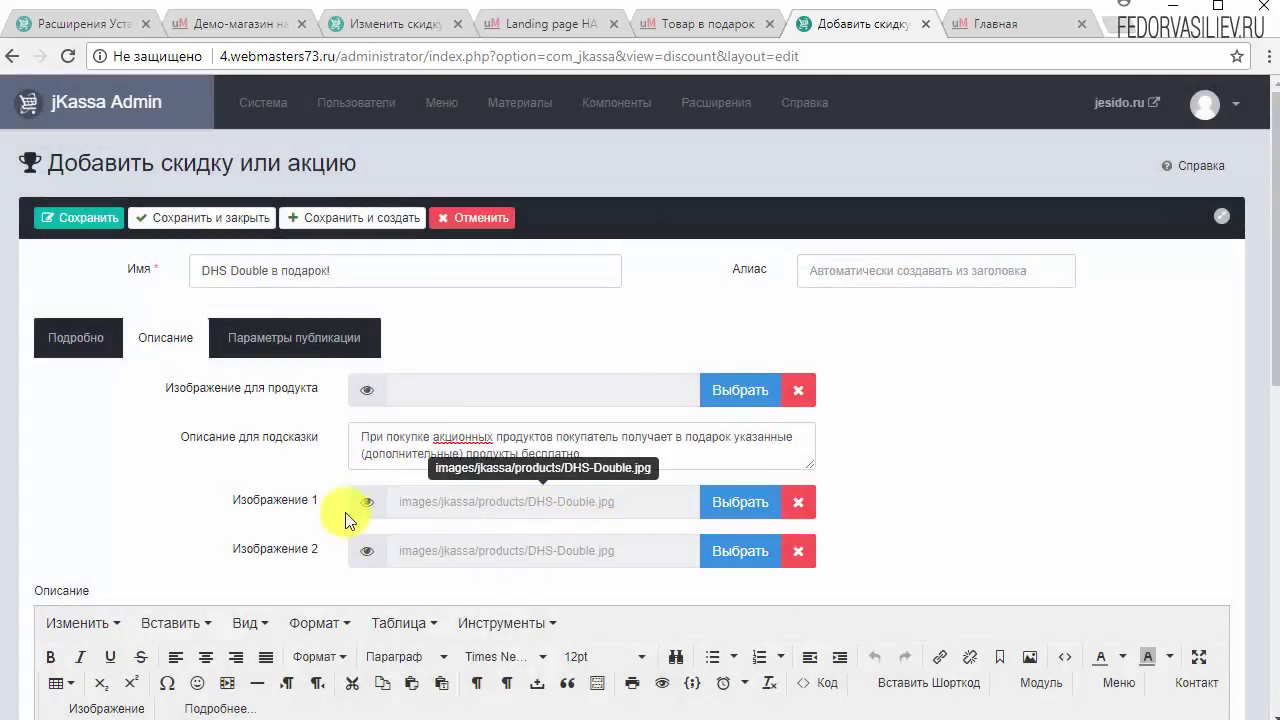
Paste the copied hint text into "Описание", add a "Подробнее" break after it and paste the same text again below the break
{"action": "scroll", "coordinate": [945, 445], "scroll_direction": "down", "scroll_amount": 3}
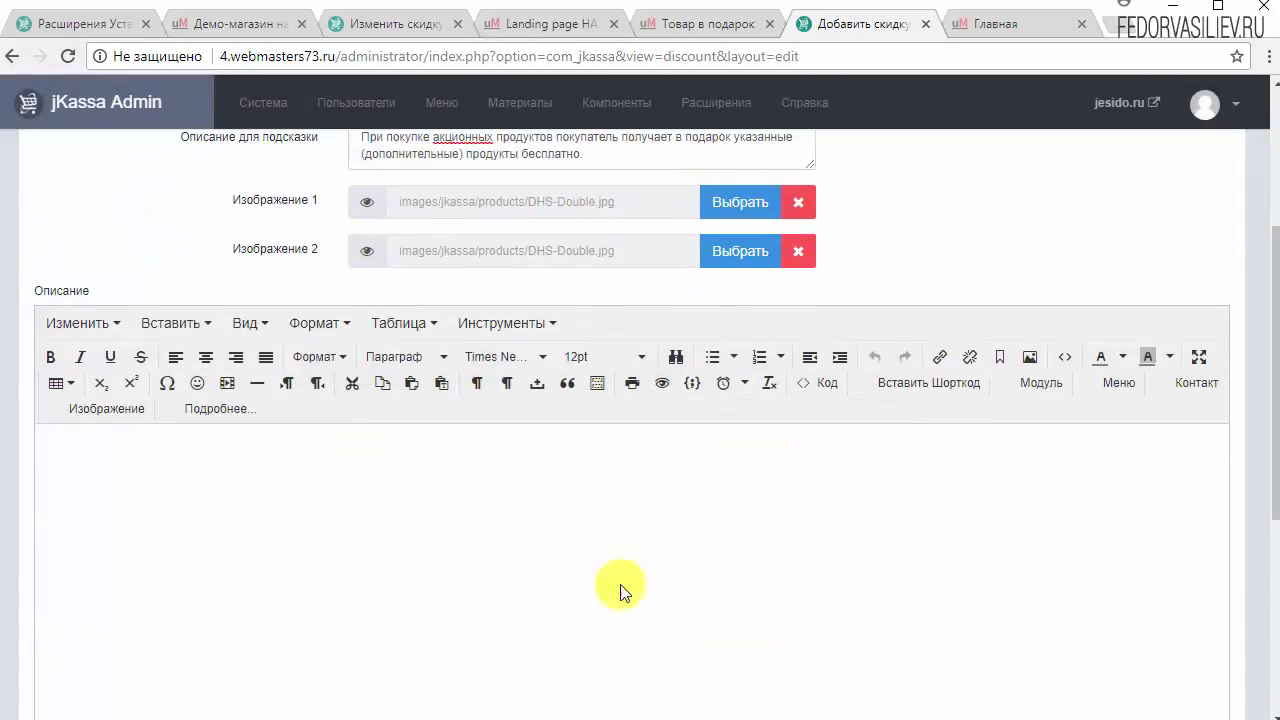
{"action": "left_click", "coordinate": [140, 470]}
{"action": "key", "text": "ctrl+v"}
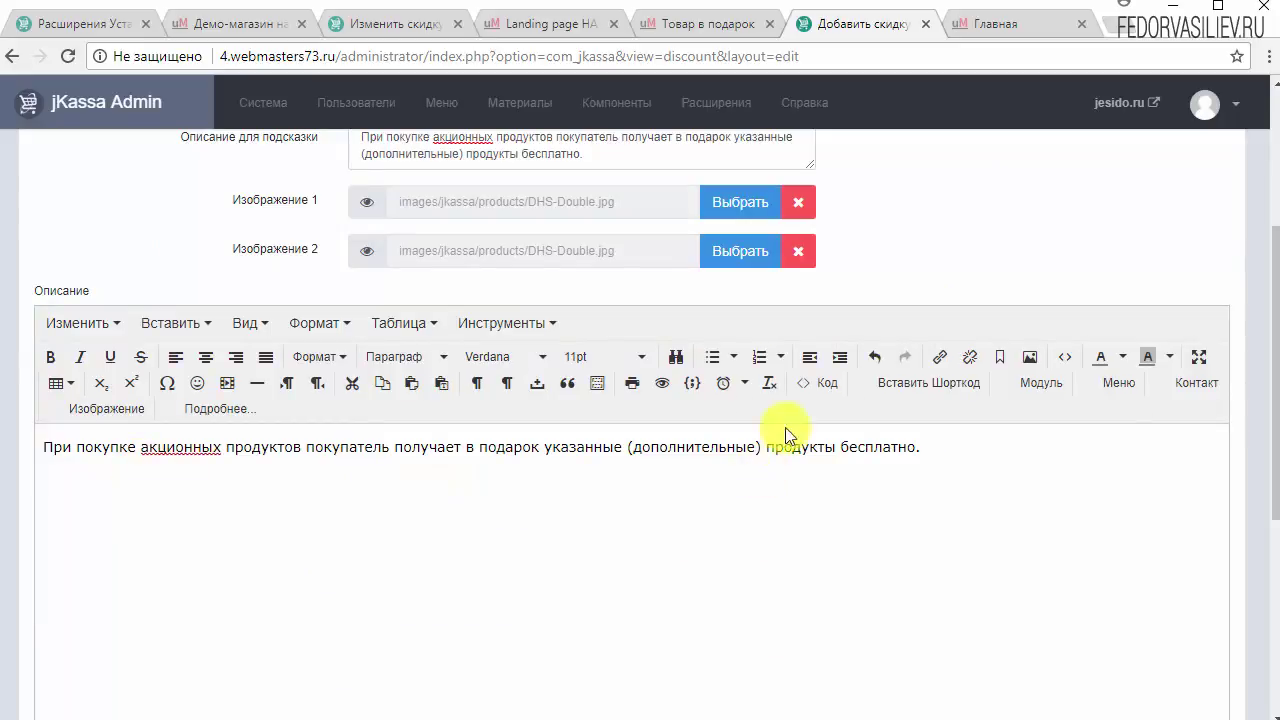
{"action": "left_click", "coordinate": [215, 409]}
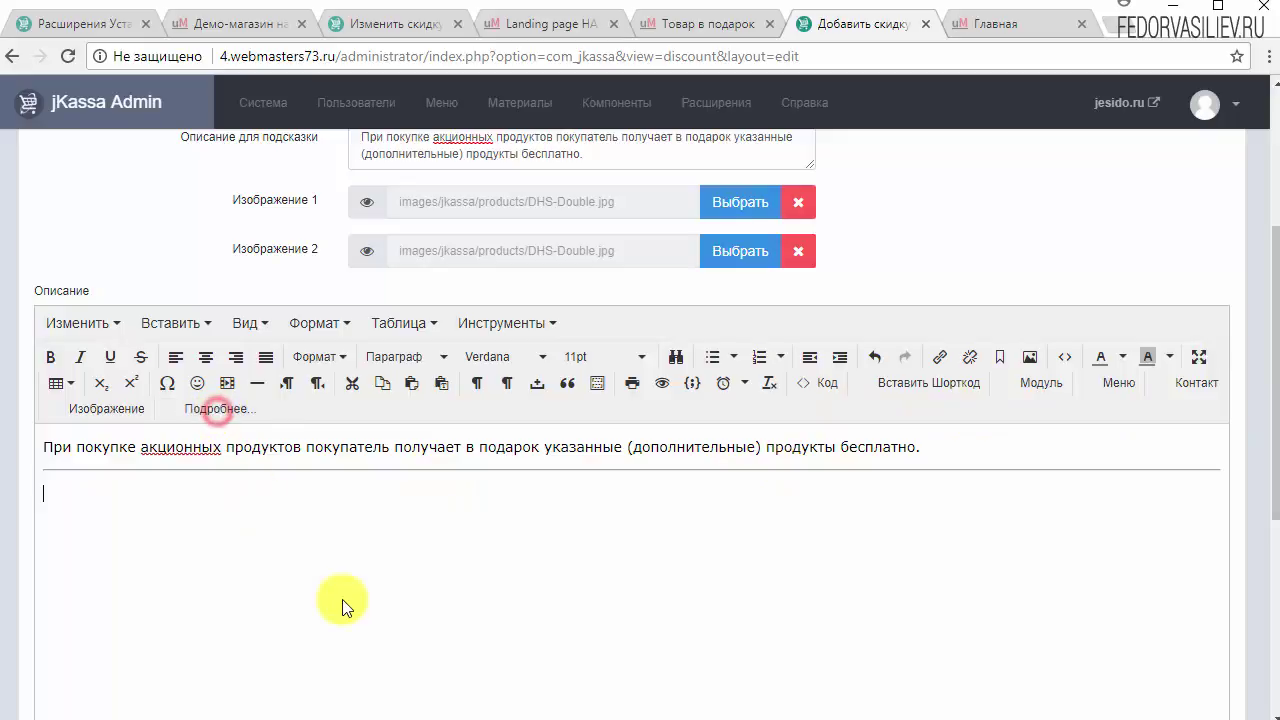
{"action": "key", "text": "ctrl+v"}
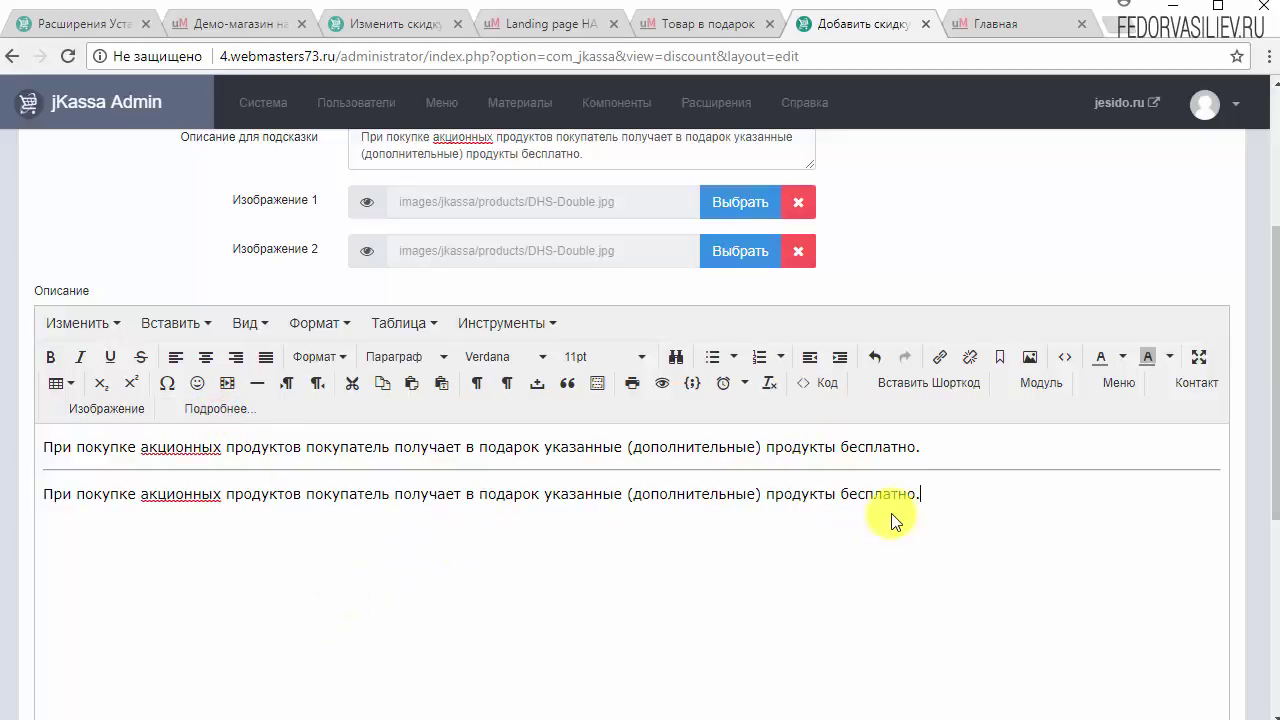
Save the promotion "DHS Double в подарок!" and return to the list of discounts and promotions
{"action": "left_click_drag", "start_coordinate": [943, 491], "coordinate": [540, 491]}
{"action": "scroll", "coordinate": [300, 400], "scroll_direction": "up", "scroll_amount": 10}
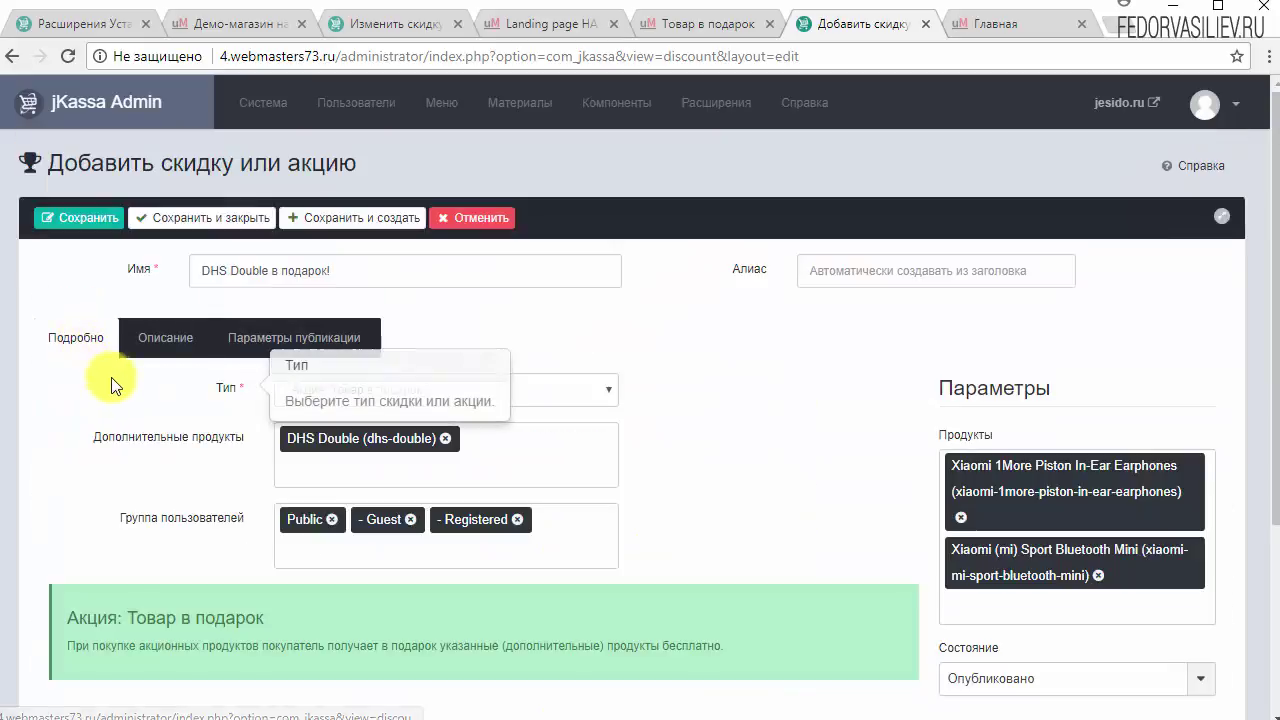
{"action": "left_click", "coordinate": [171, 217]}
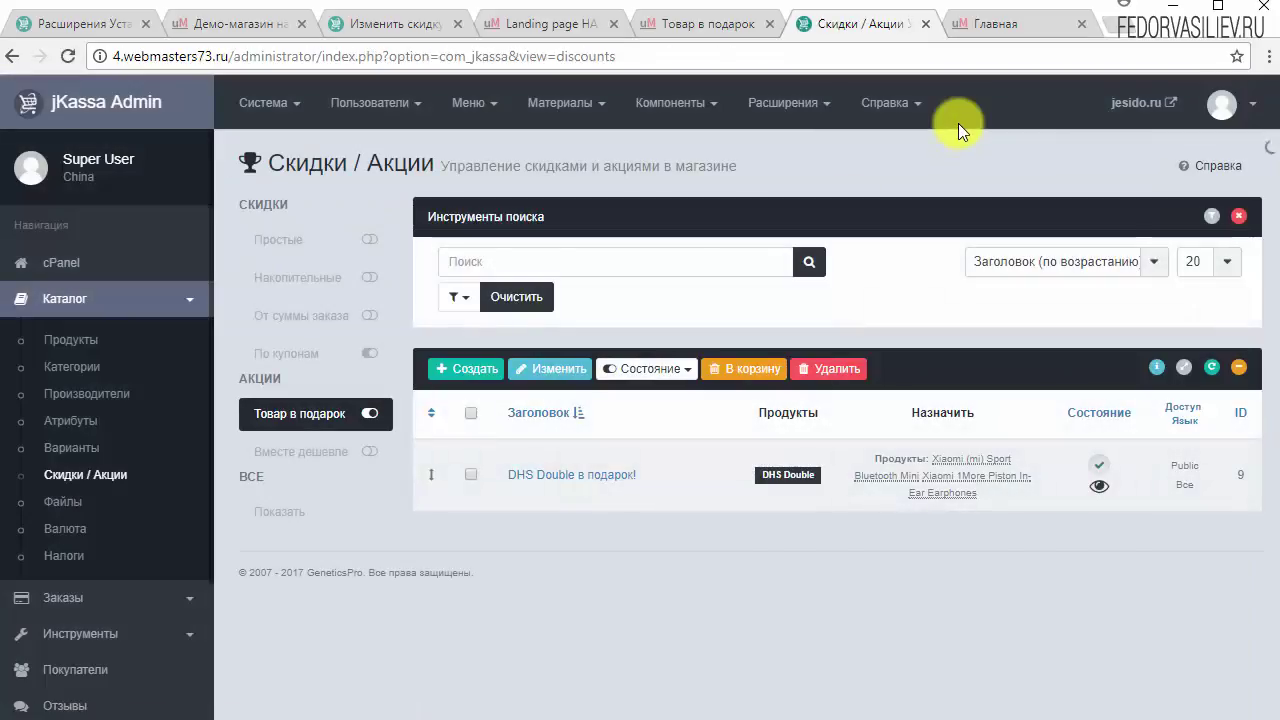
Reload the storefront's home page and open the Xiaomi 1More Piston In-Ear Earphones page to examine its GIFT badge
{"action": "left_click", "coordinate": [992, 24]}
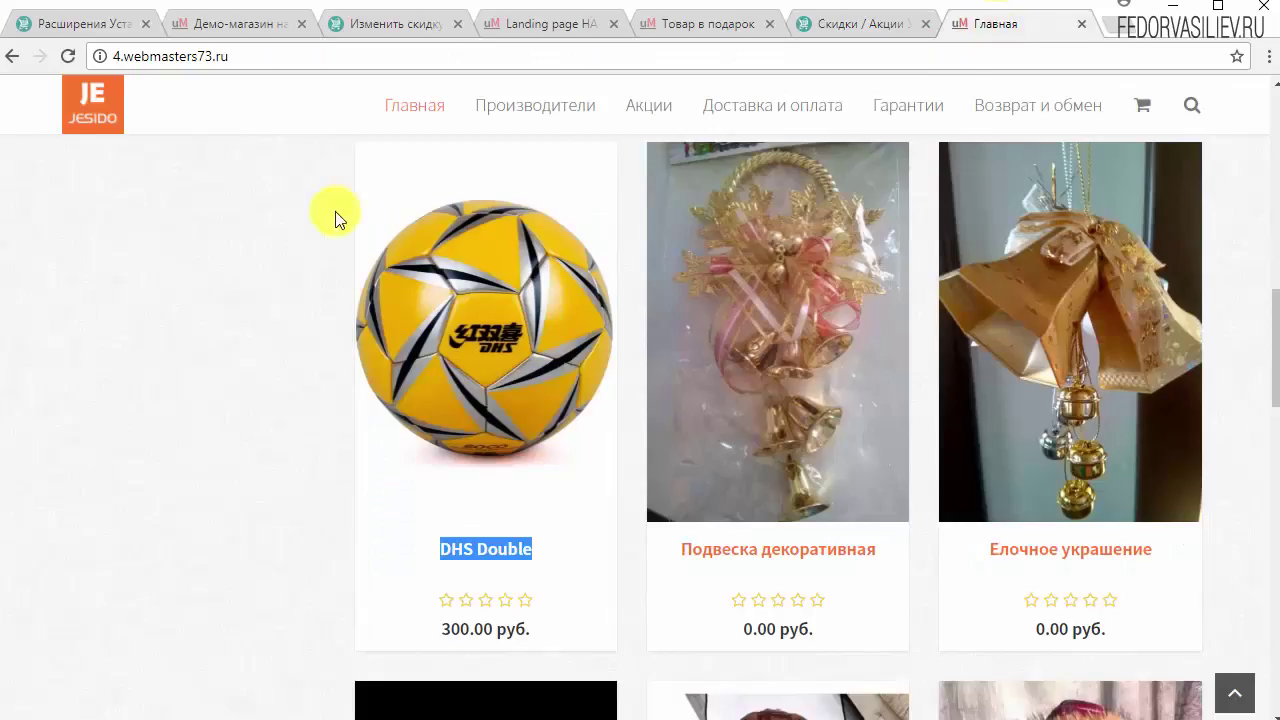
{"action": "scroll", "coordinate": [18, 285], "scroll_direction": "up", "scroll_amount": 1}
{"action": "scroll", "coordinate": [18, 285], "scroll_direction": "up", "scroll_amount": 1}
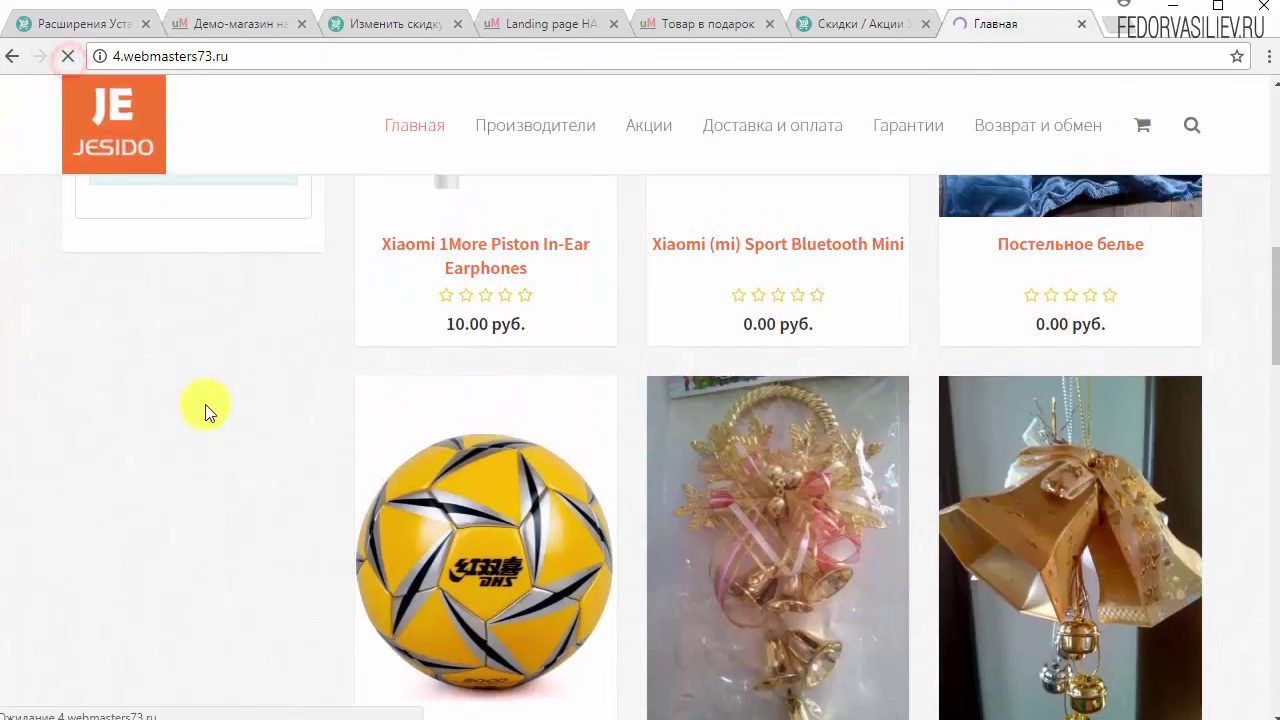
{"action": "scroll", "coordinate": [205, 406], "scroll_direction": "up", "scroll_amount": 4}
{"action": "left_click", "coordinate": [398, 655]}
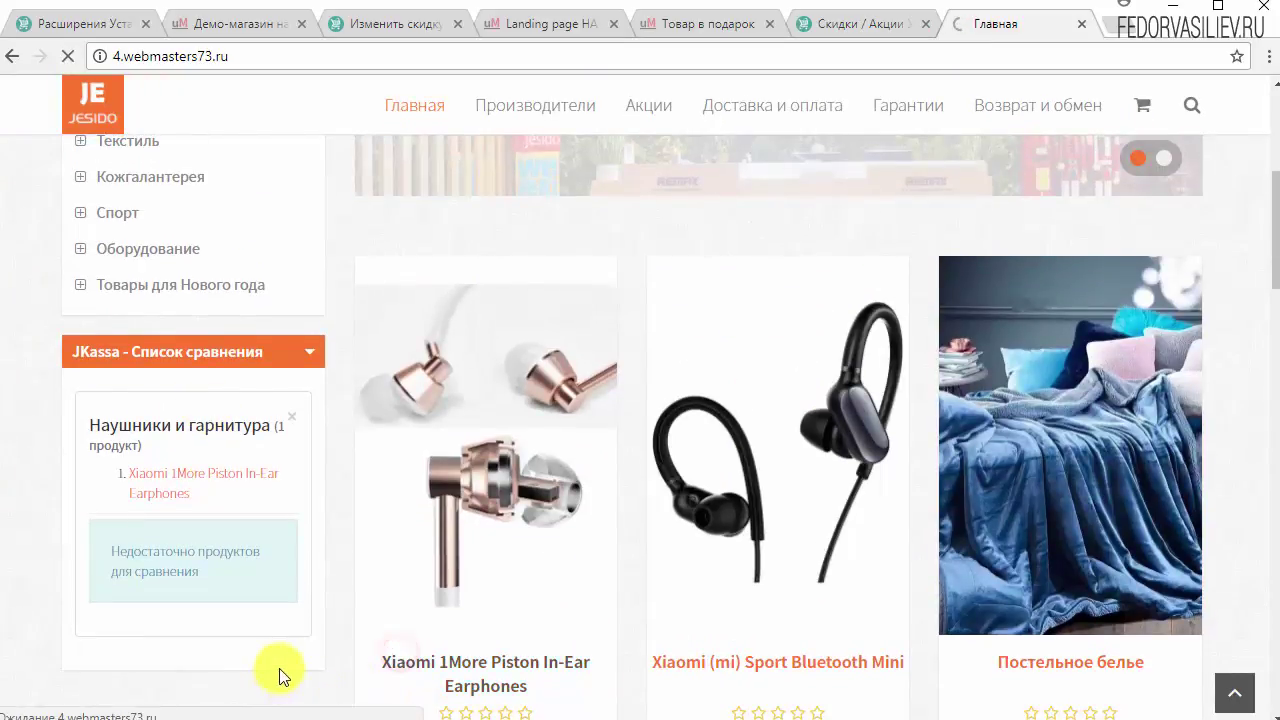
{"action": "scroll", "coordinate": [276, 650], "scroll_direction": "down", "scroll_amount": 1}
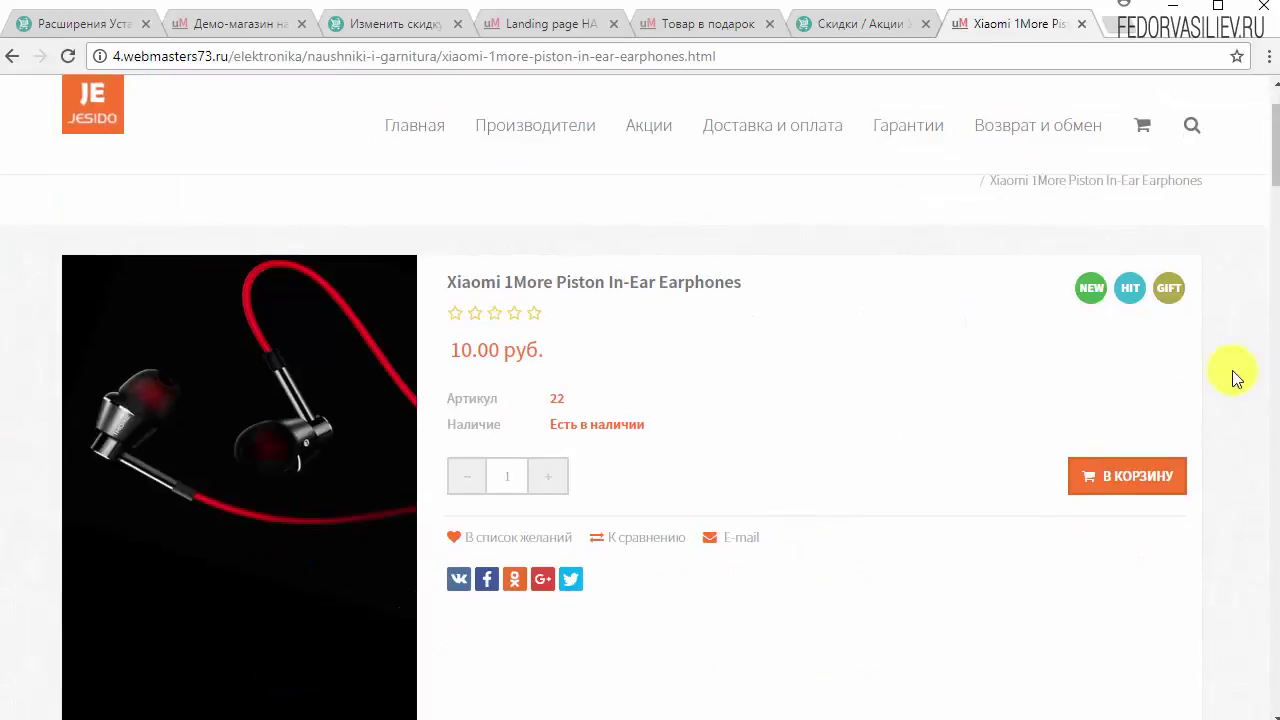
{"action": "mouse_move", "coordinate": [1167, 298]}
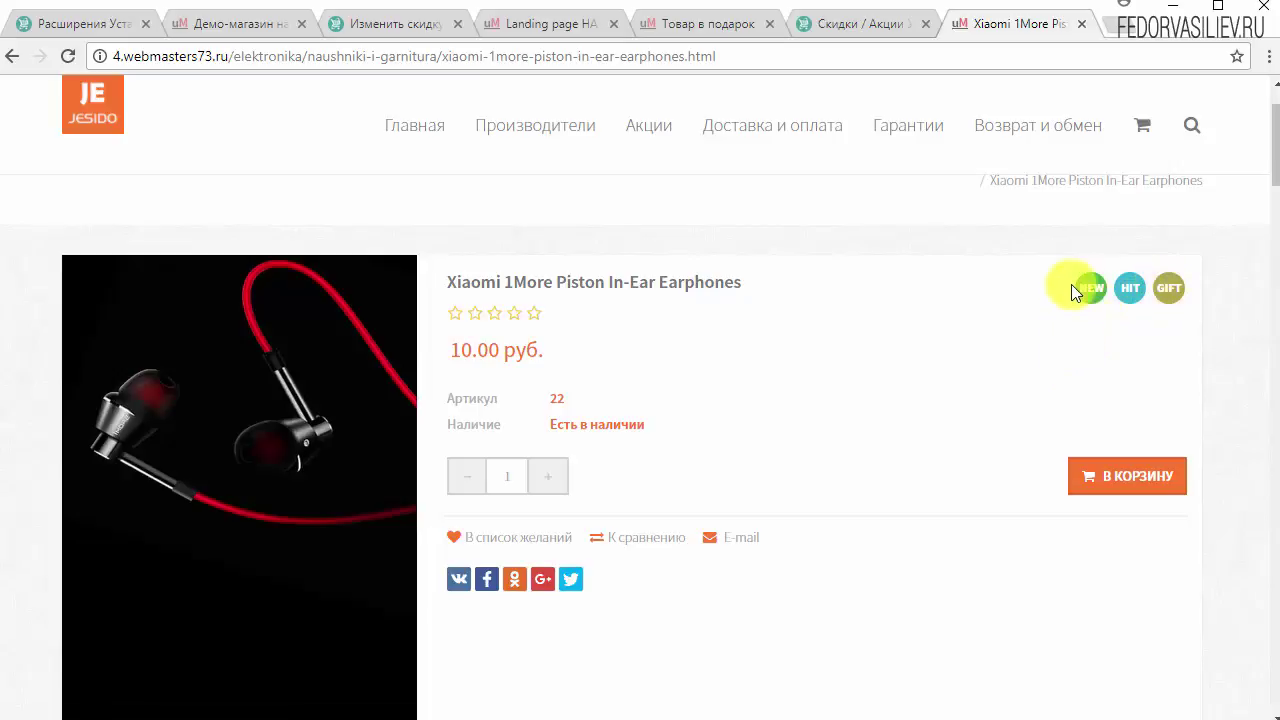
{"action": "mouse_move", "coordinate": [1168, 300]}
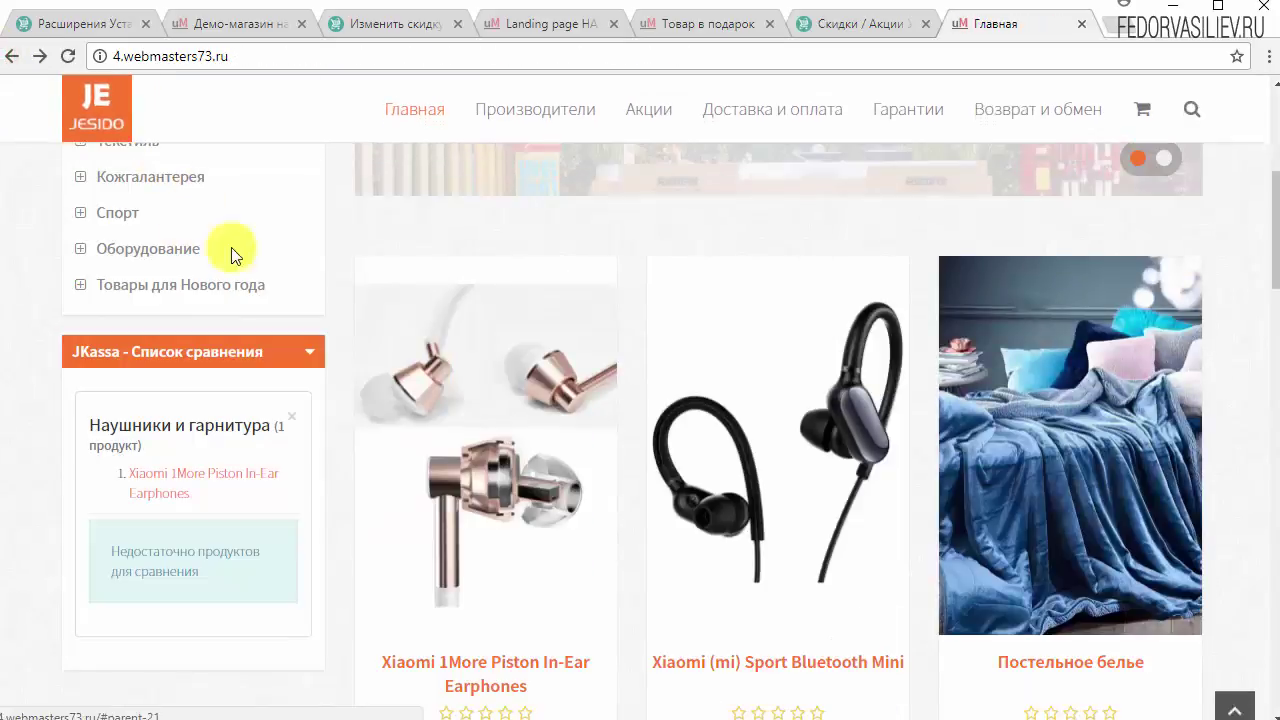
Open the Xiaomi (mi) Sport Bluetooth Mini page from the storefront's home page to check its promotion badge
{"action": "scroll", "coordinate": [374, 343], "scroll_direction": "down", "scroll_amount": 3}
{"action": "left_click", "coordinate": [730, 297]}
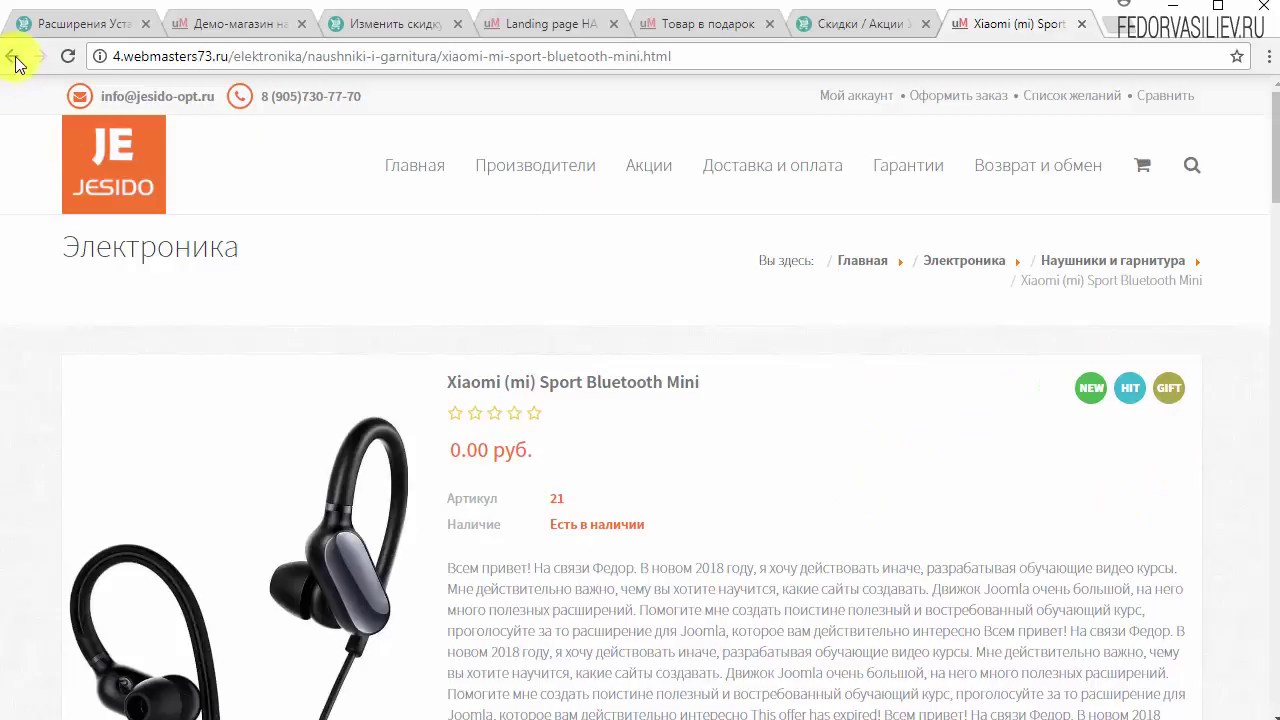
Switch to the jKassa admin and update the jkTemplates - uMarket extension to 3.3.beta1 from the extensions list
{"action": "scroll", "coordinate": [789, 366], "scroll_direction": "up", "scroll_amount": 3}
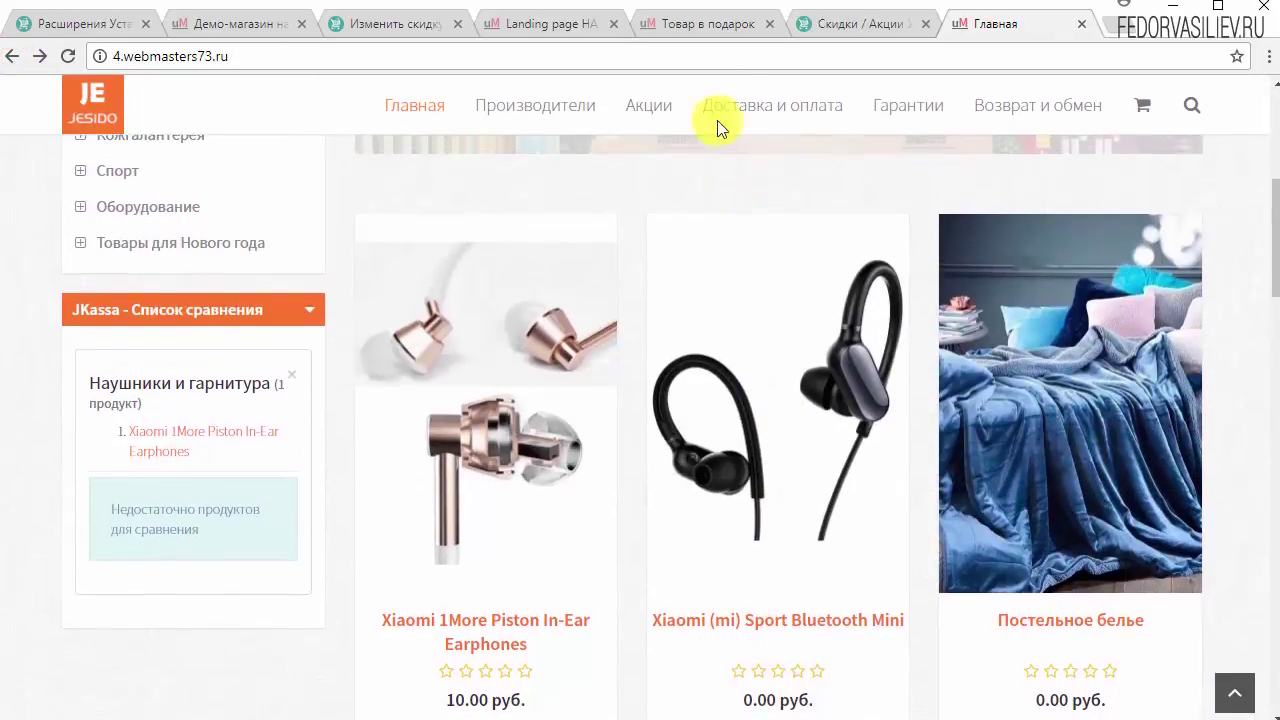
{"action": "left_click", "coordinate": [884, 26]}
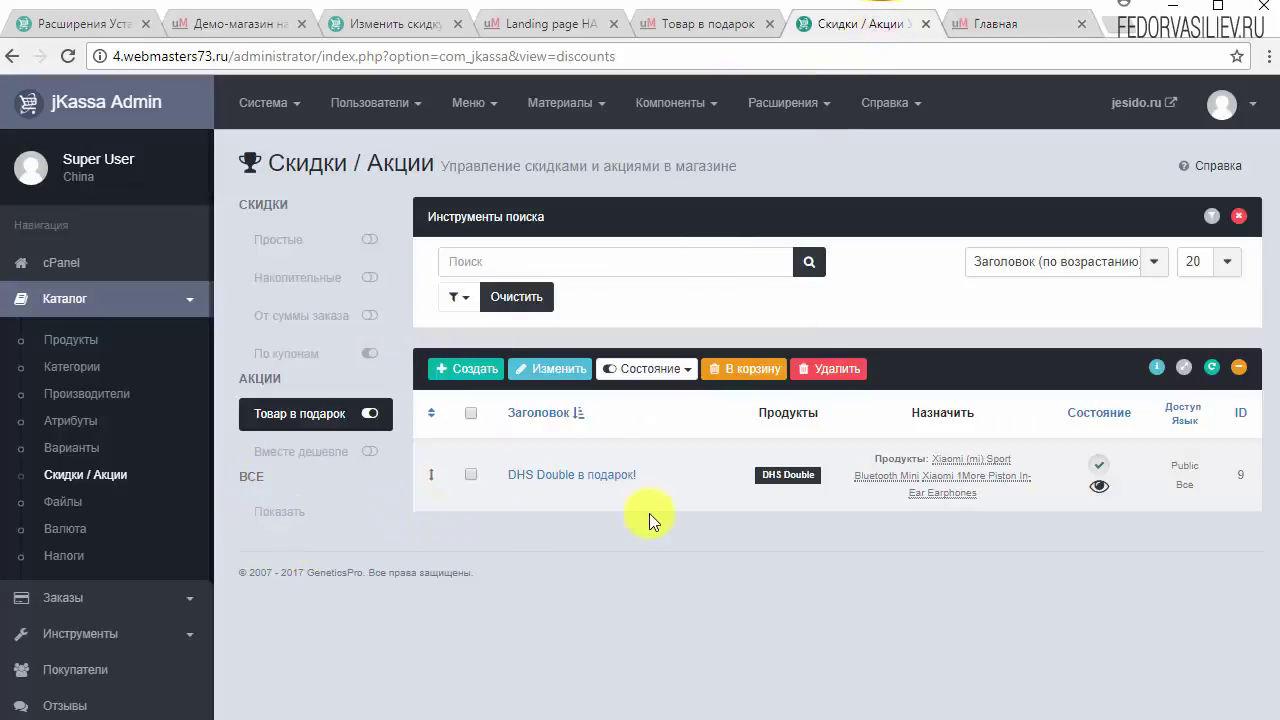
{"action": "left_click", "coordinate": [105, 638]}
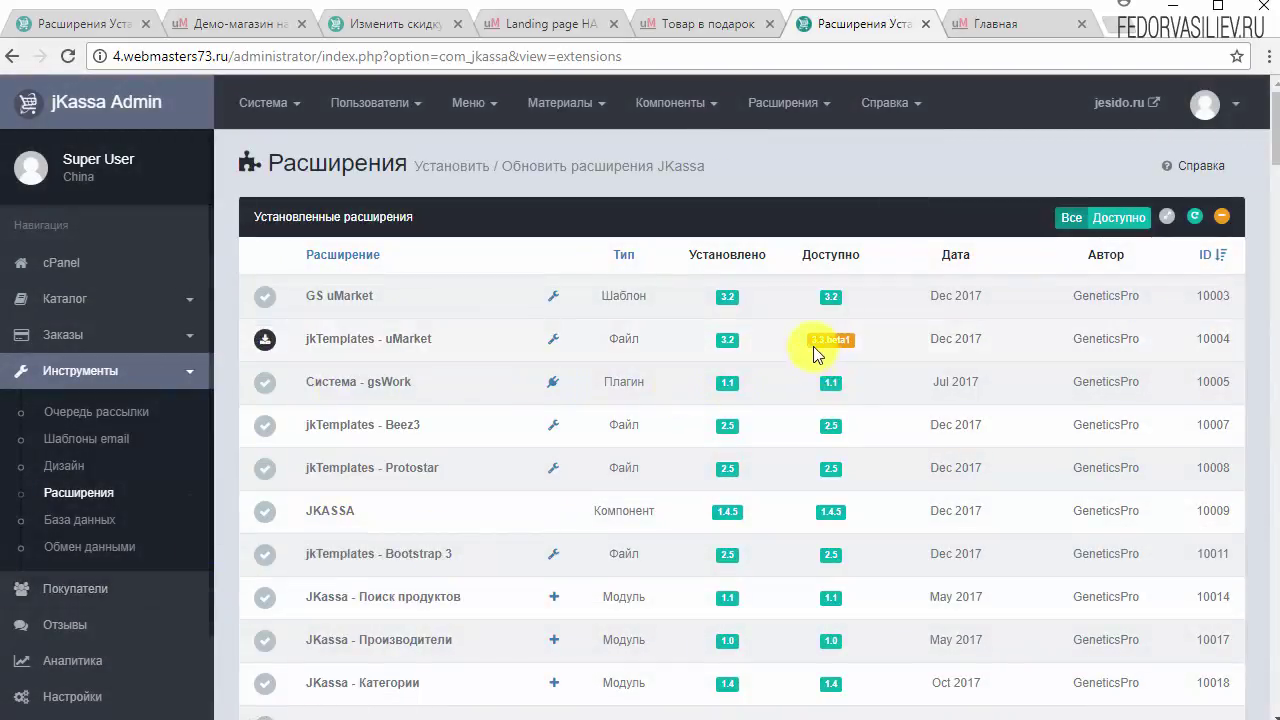
{"action": "left_click", "coordinate": [252, 338]}
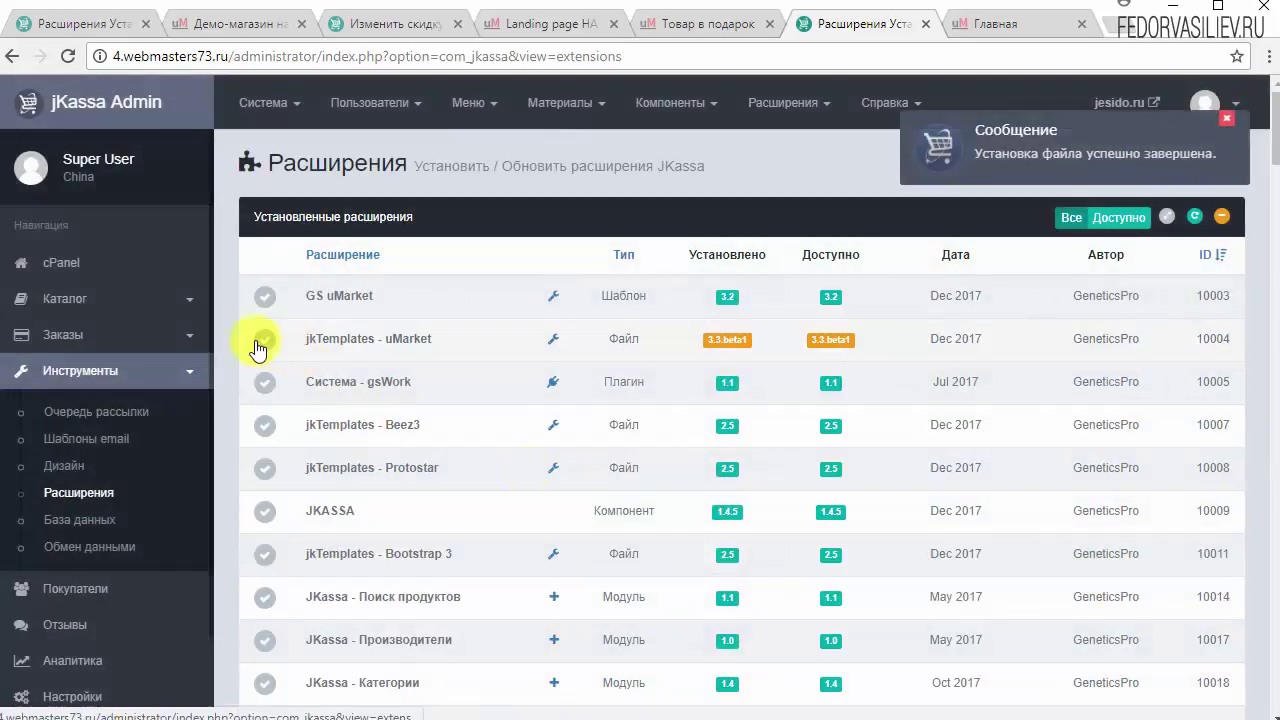
Open the storefront's Xiaomi 1More Piston In-Ear Earphones page and follow its GIFT badge to the promotion page
{"action": "scroll", "coordinate": [786, 486], "scroll_direction": "down", "scroll_amount": 7}
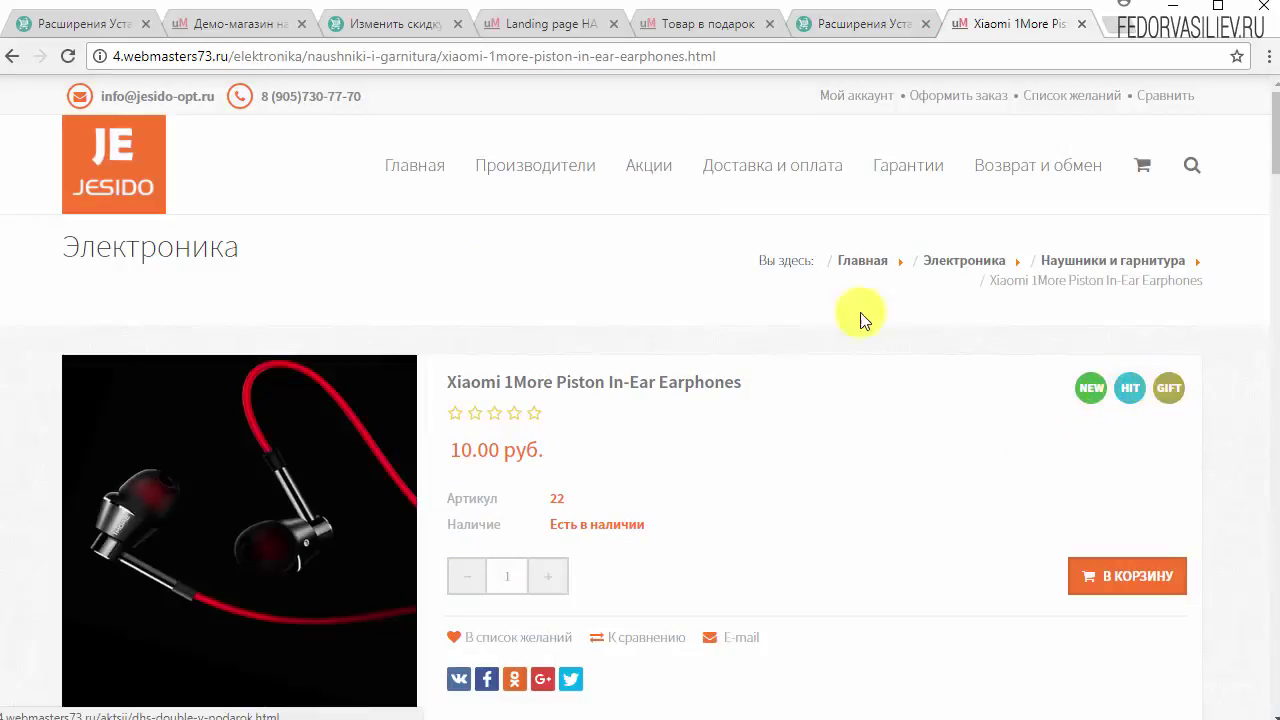
{"action": "scroll", "coordinate": [589, 383], "scroll_direction": "down", "scroll_amount": 3}
{"action": "scroll", "coordinate": [460, 376], "scroll_direction": "up", "scroll_amount": 3}
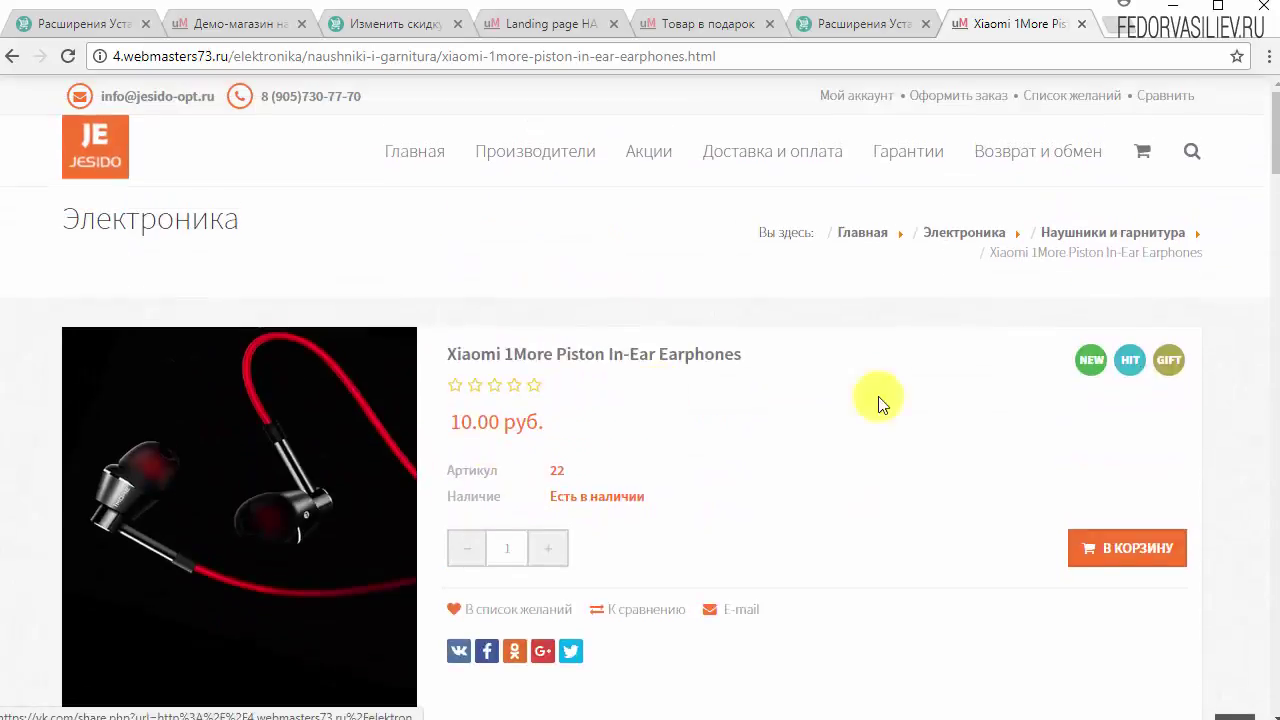
{"action": "left_click", "coordinate": [1168, 395]}
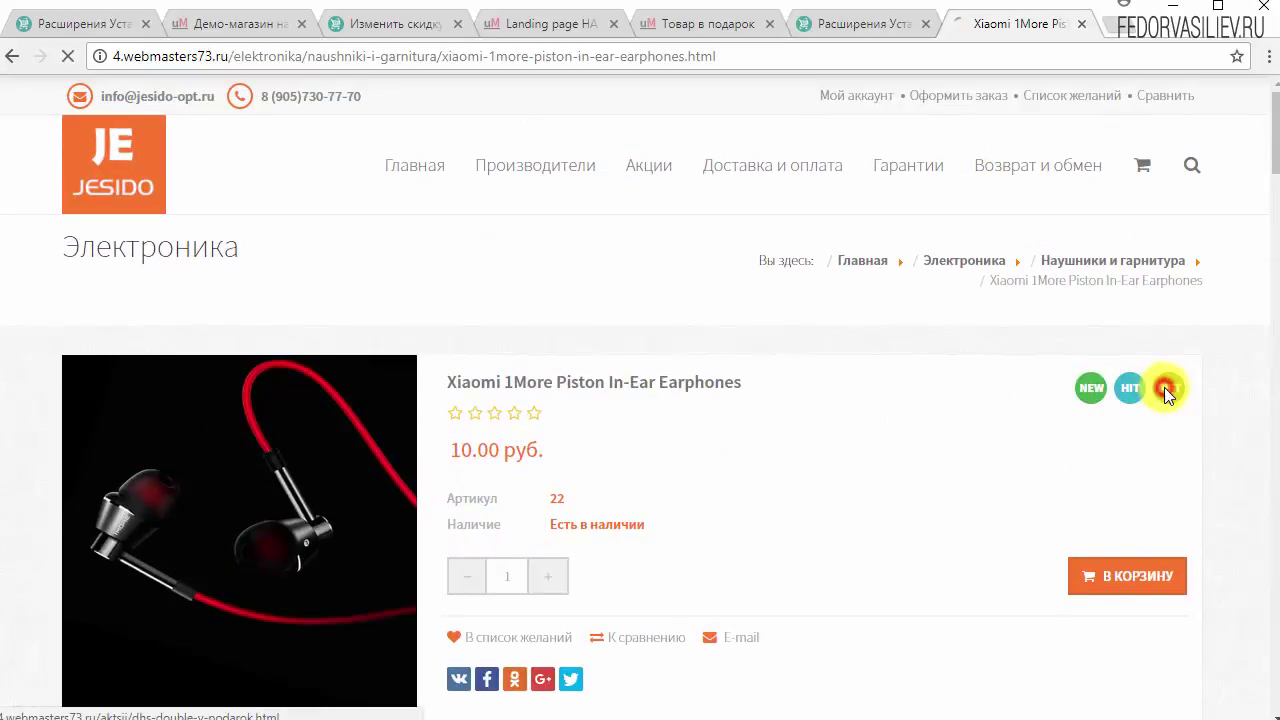
{"action": "scroll", "coordinate": [531, 398], "scroll_direction": "down", "scroll_amount": 1}
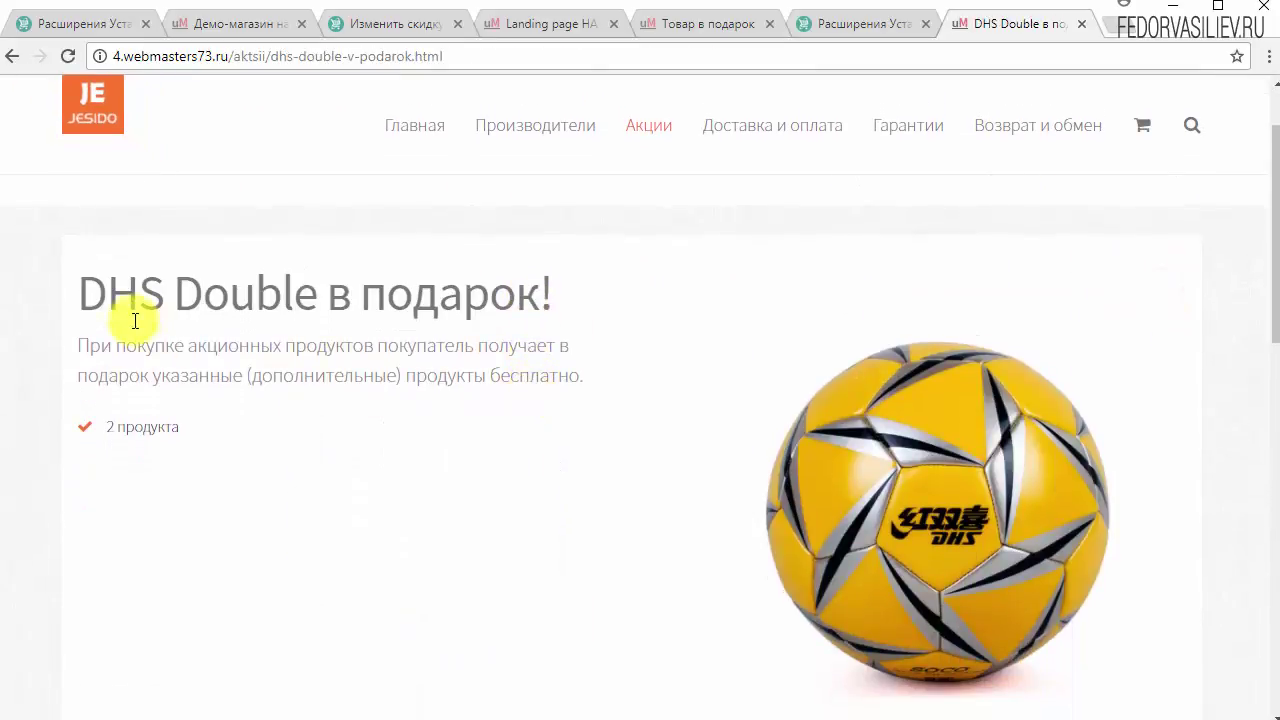
Highlight the title and description text on the "DHS Double в подарок!" promotion page to examine them
{"action": "left_click_drag", "start_coordinate": [97, 297], "coordinate": [400, 294]}
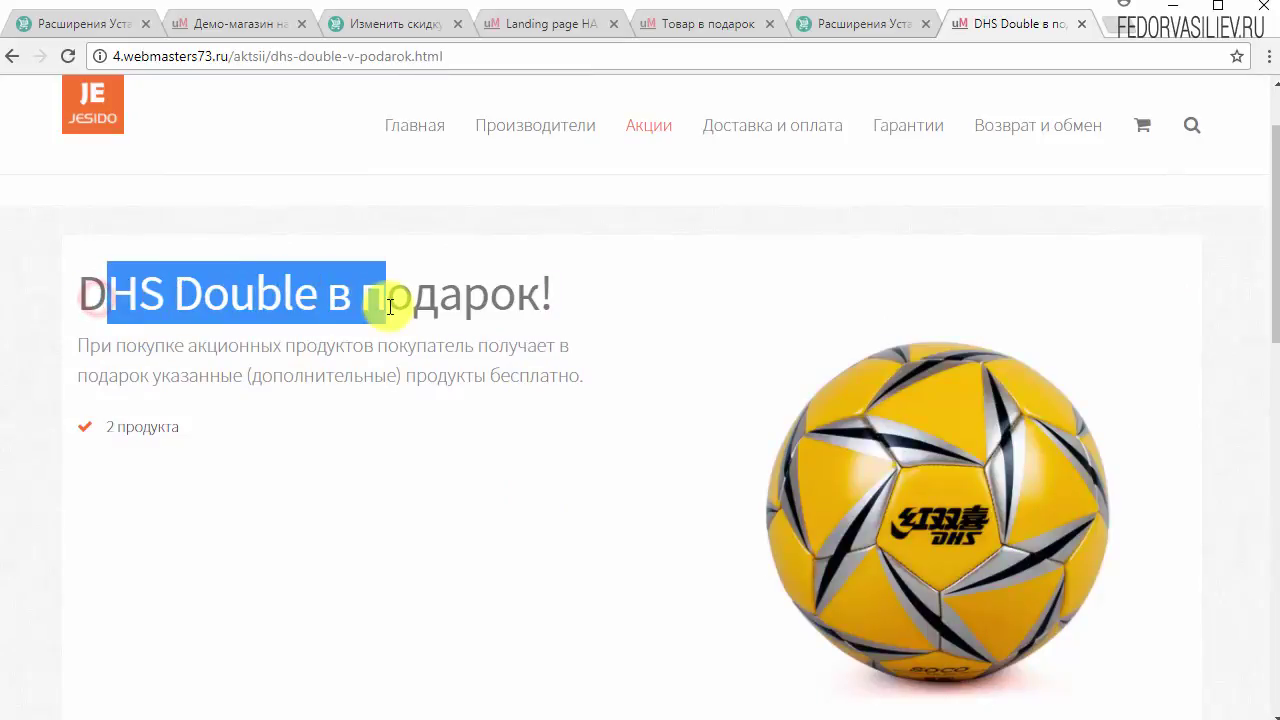
{"action": "left_click", "coordinate": [430, 303]}
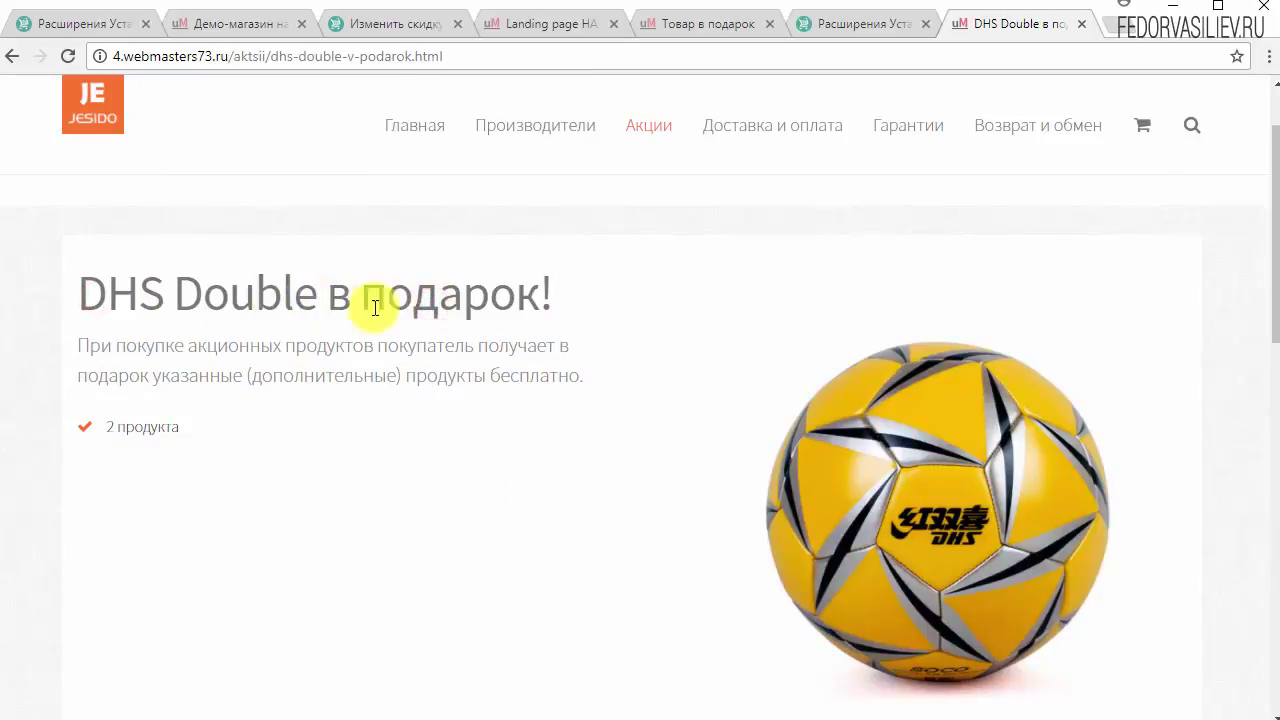
{"action": "left_click_drag", "start_coordinate": [386, 299], "coordinate": [266, 397]}
{"action": "left_click", "coordinate": [263, 403]}
{"action": "left_click_drag", "start_coordinate": [586, 376], "coordinate": [424, 330]}
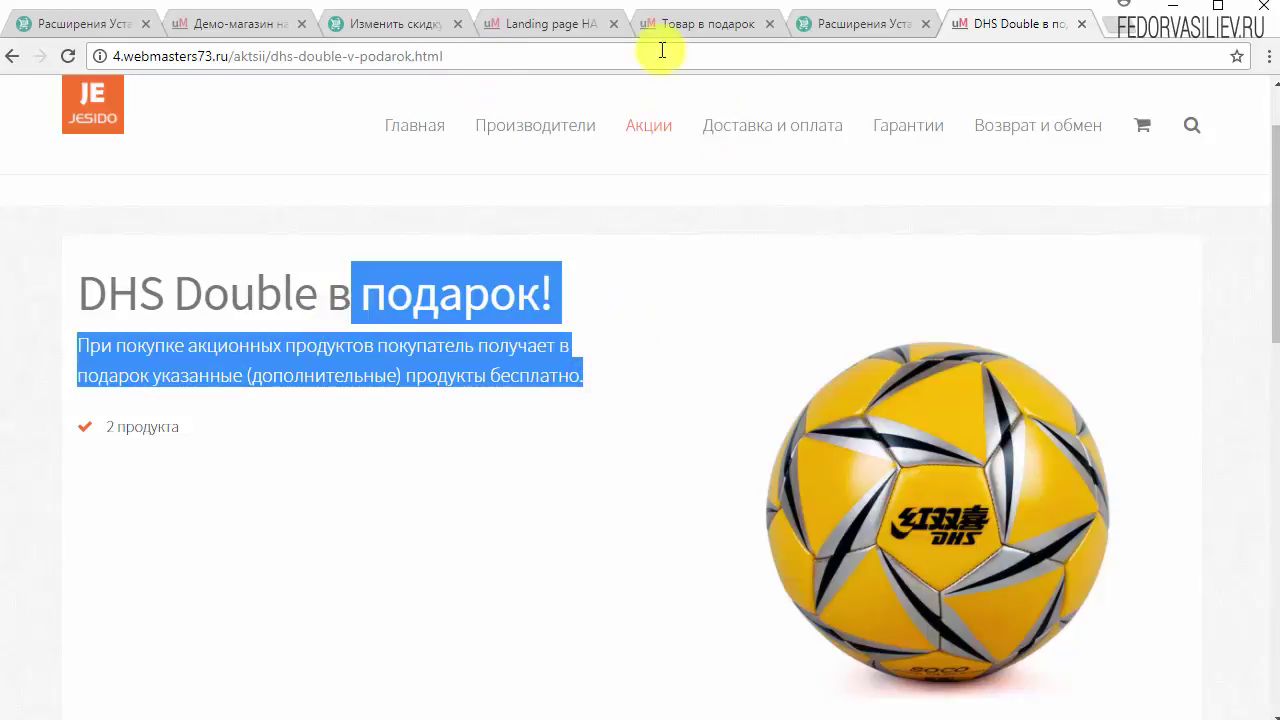
Open the "DHS Double в подарок!" promotion for editing in the jKassa admin and compare its "Имя" with the storefront title
{"action": "left_click", "coordinate": [820, 24]}
{"action": "scroll", "coordinate": [450, 300], "scroll_direction": "up", "scroll_amount": 2}
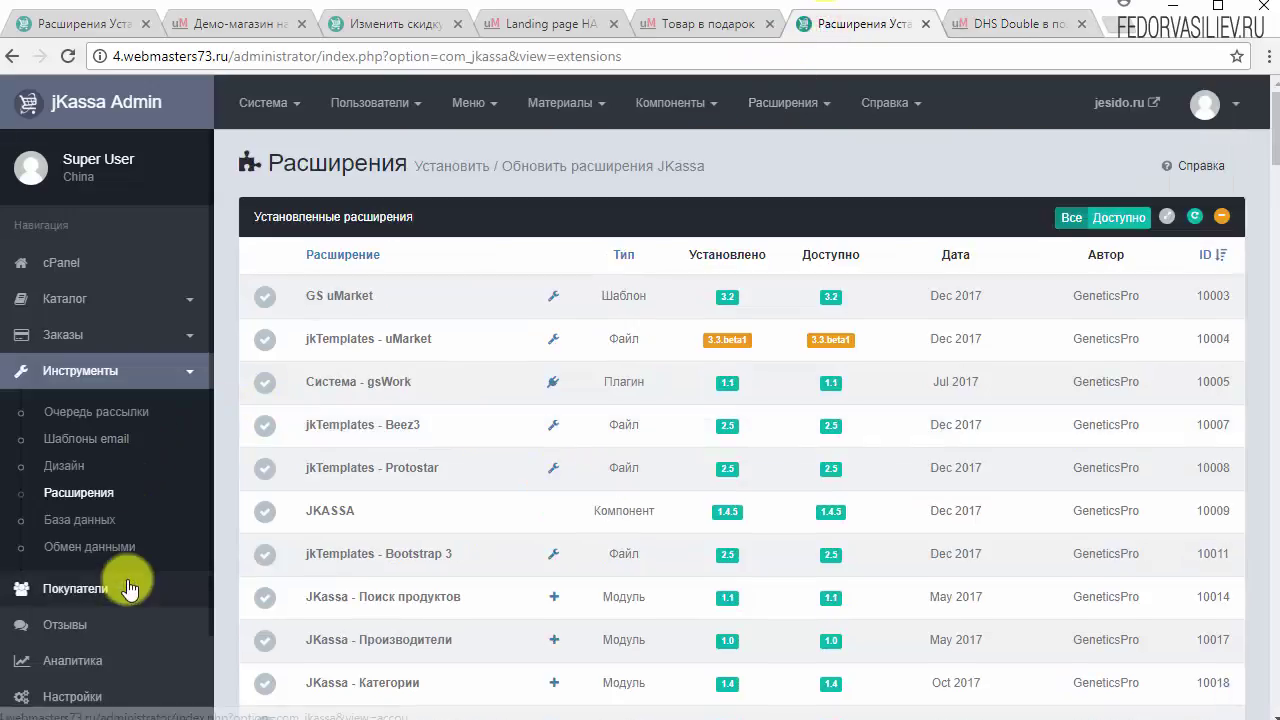
{"action": "left_click", "coordinate": [62, 300]}
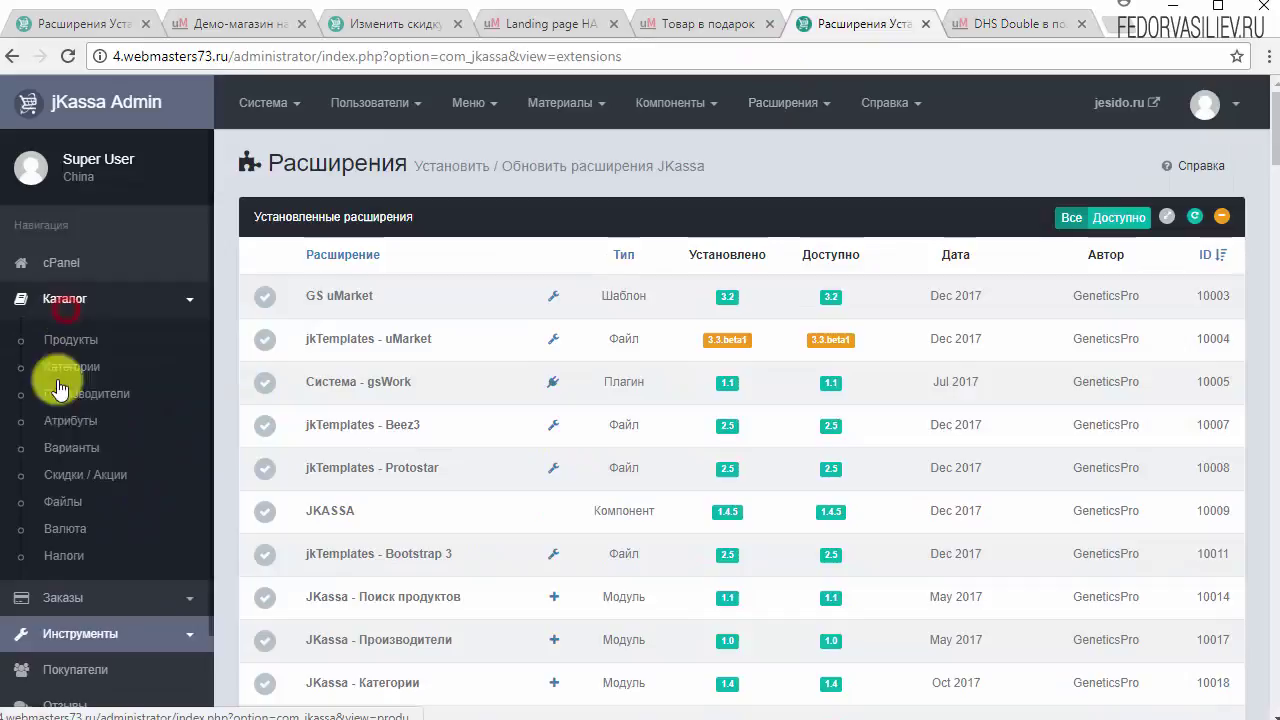
{"action": "left_click", "coordinate": [75, 475]}
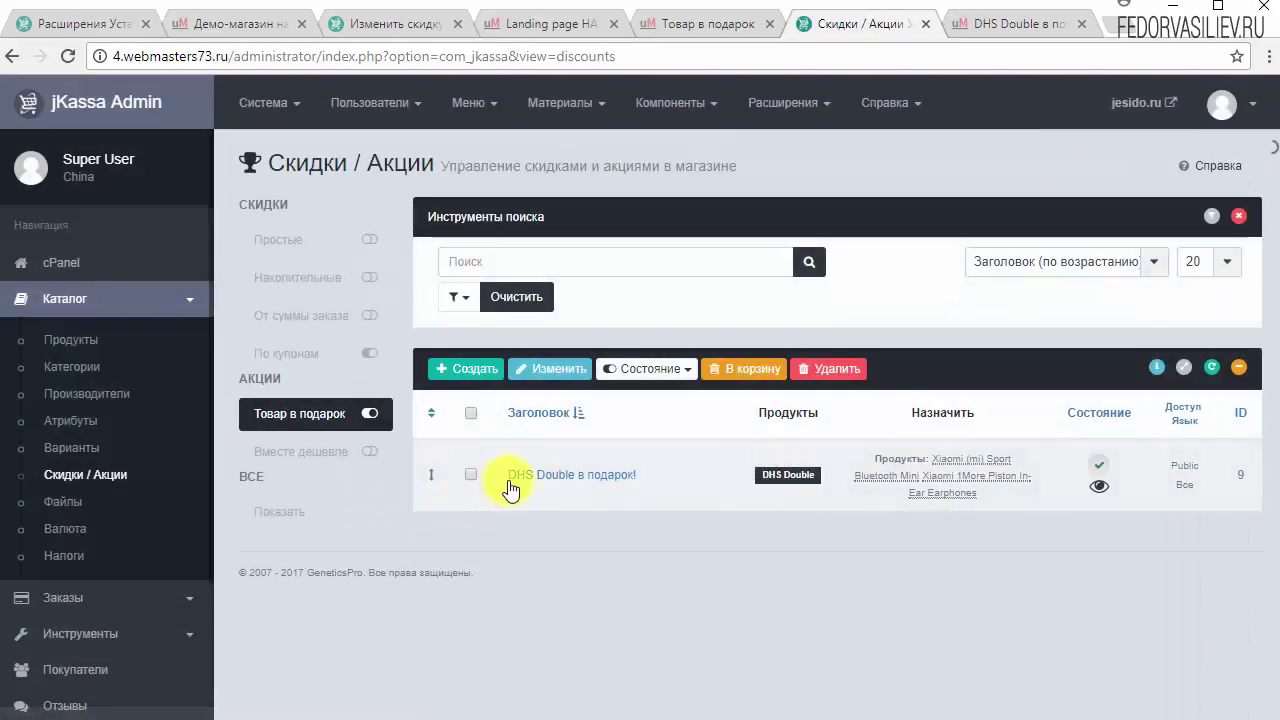
{"action": "left_click", "coordinate": [510, 478]}
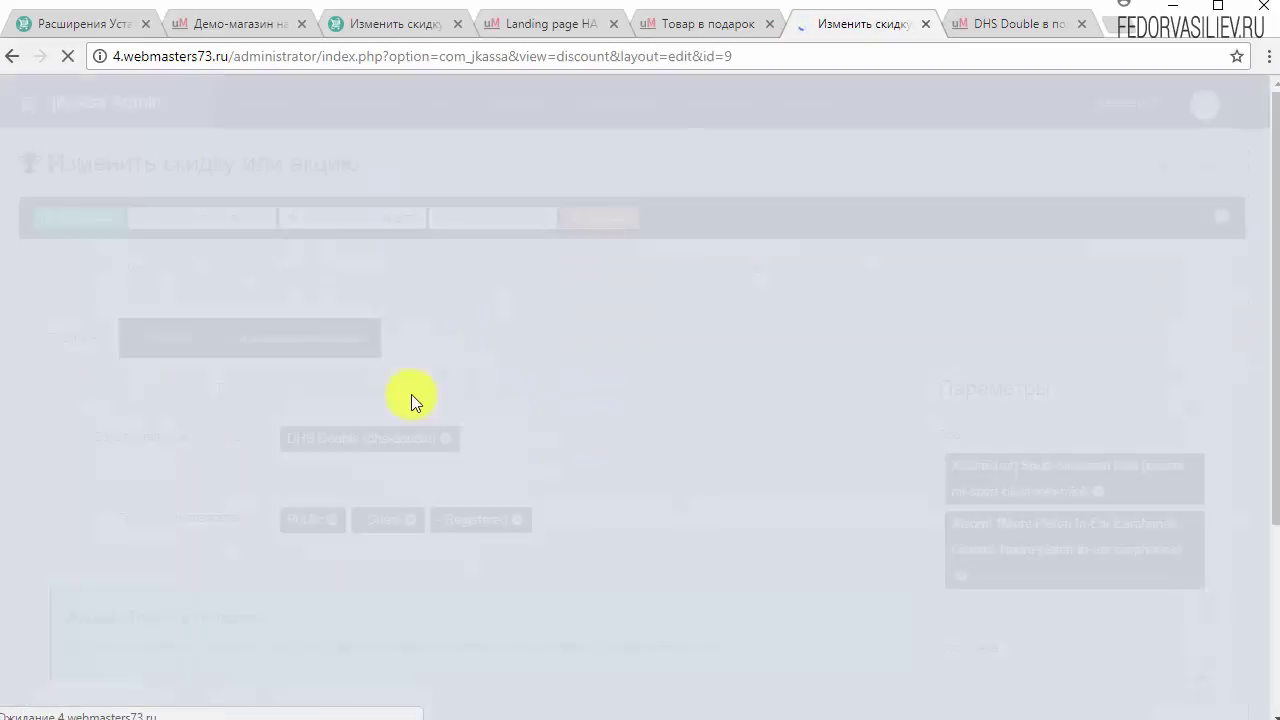
{"action": "left_click_drag", "start_coordinate": [366, 271], "coordinate": [71, 263]}
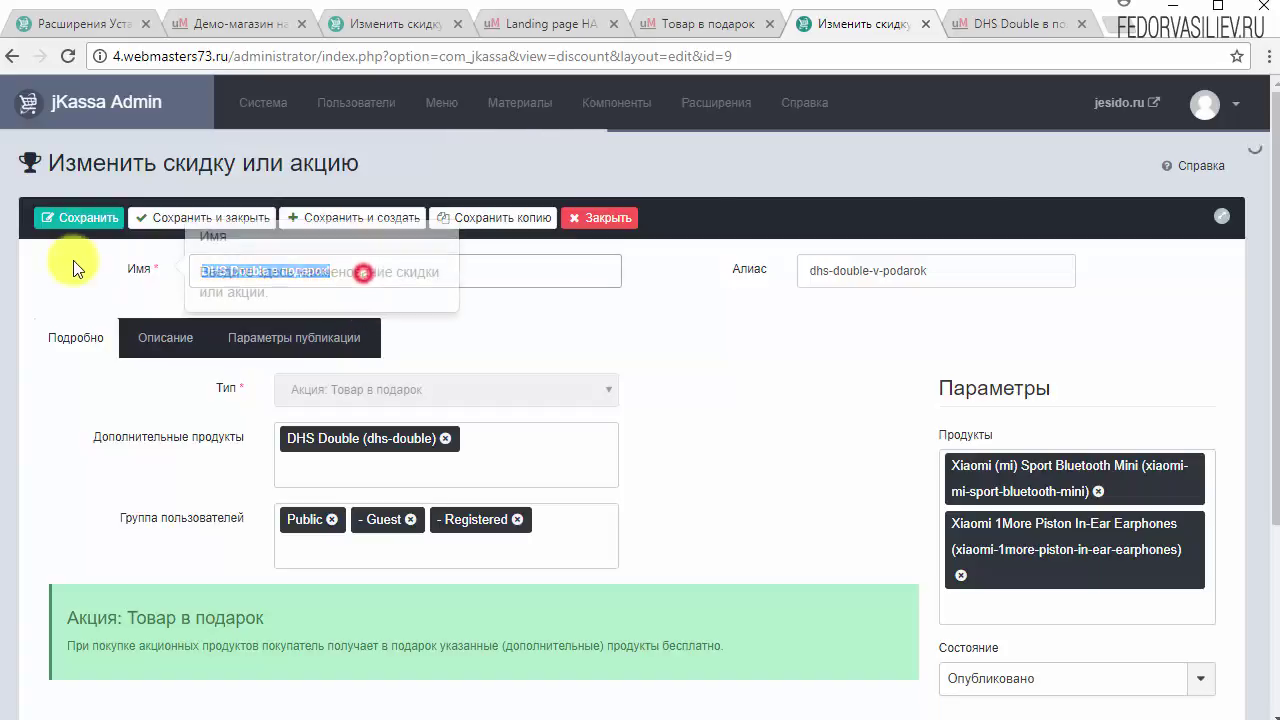
{"action": "left_click", "coordinate": [1046, 35]}
{"action": "left_click", "coordinate": [848, 25]}
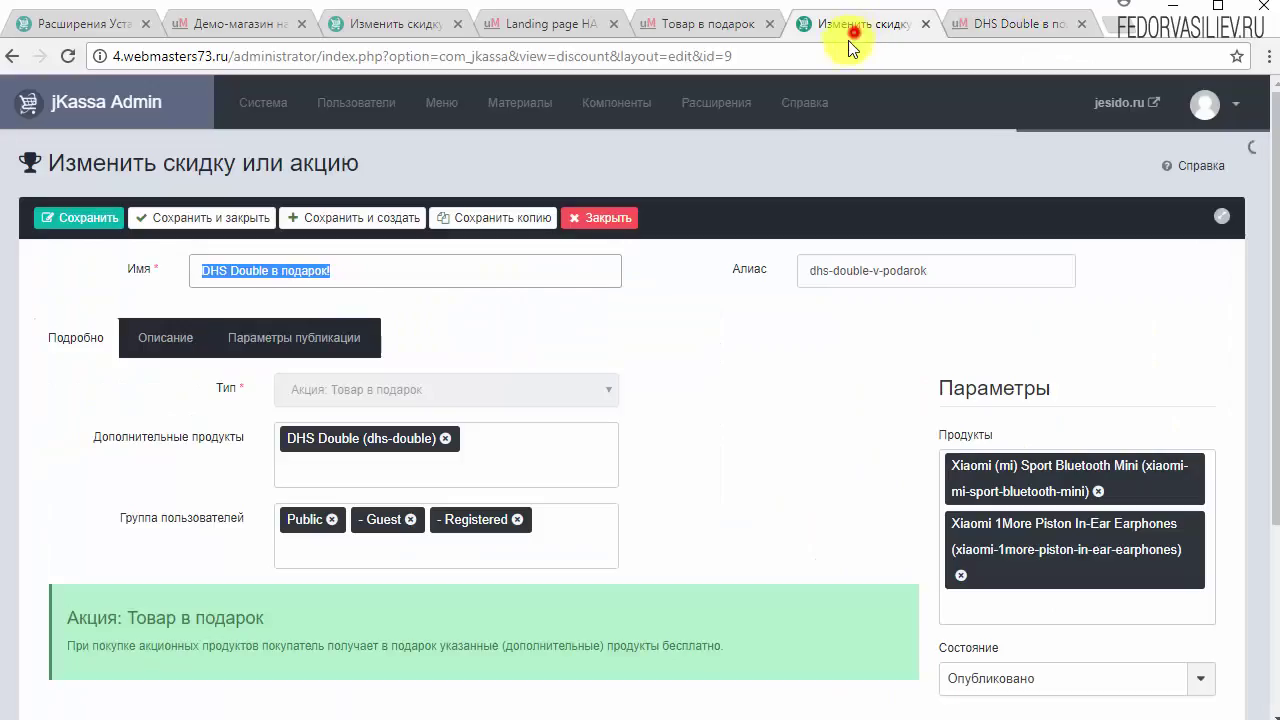
Review the promotion's "Описание" settings, highlight the text below the "Подробнее" break and compare it with the storefront page
{"action": "scroll", "coordinate": [523, 528], "scroll_direction": "down", "scroll_amount": 3}
{"action": "scroll", "coordinate": [480, 451], "scroll_direction": "up", "scroll_amount": 3}
{"action": "left_click", "coordinate": [205, 338]}
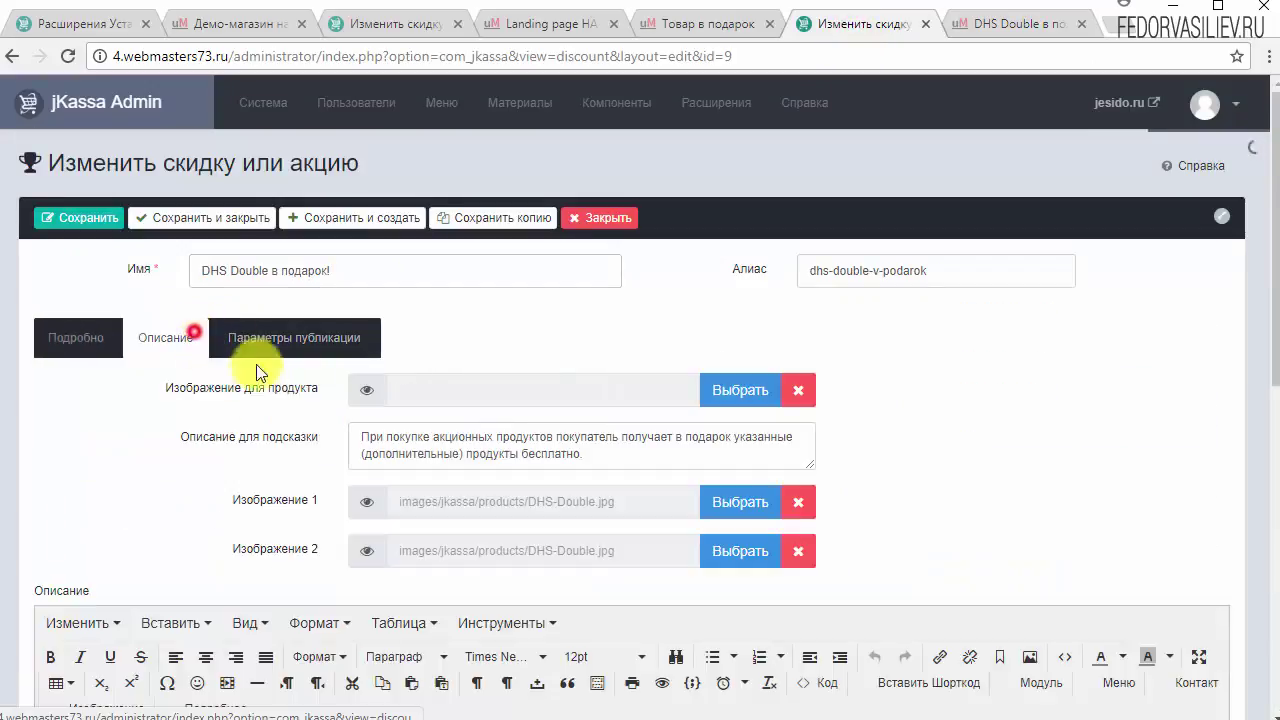
{"action": "scroll", "coordinate": [286, 391], "scroll_direction": "down", "scroll_amount": 5}
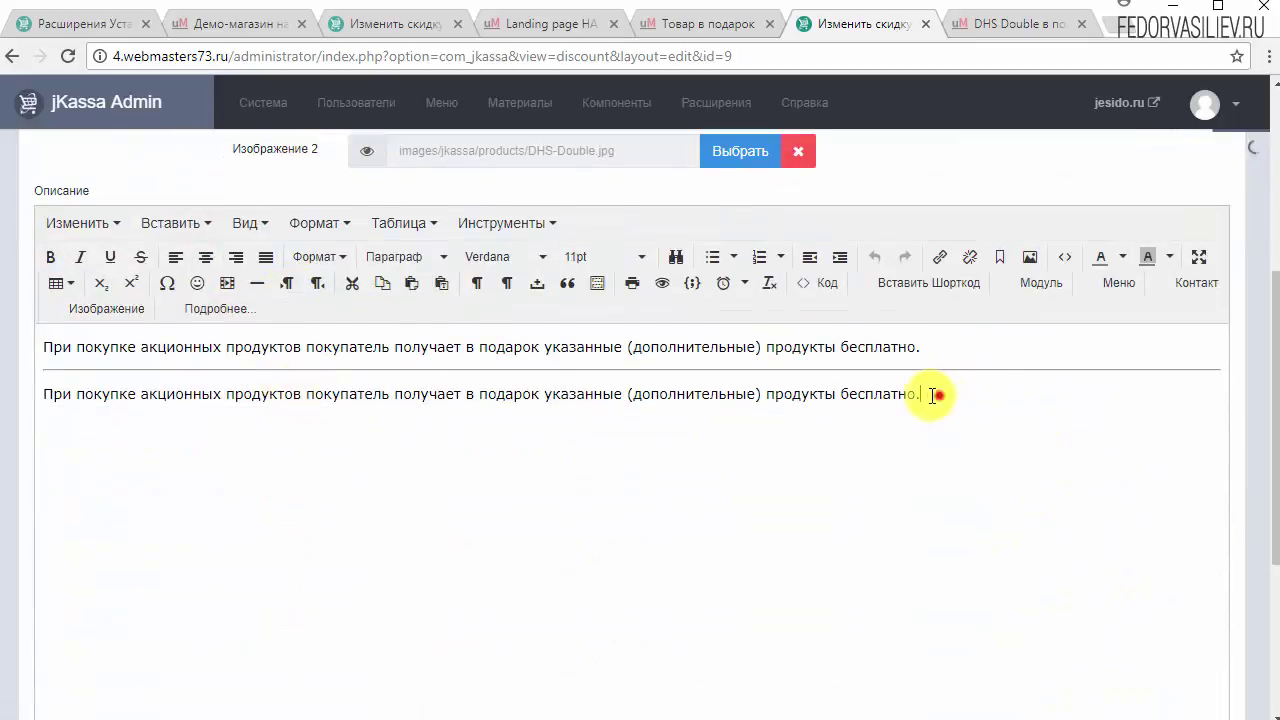
{"action": "left_click_drag", "start_coordinate": [932, 395], "coordinate": [143, 429]}
{"action": "left_click", "coordinate": [1035, 25]}
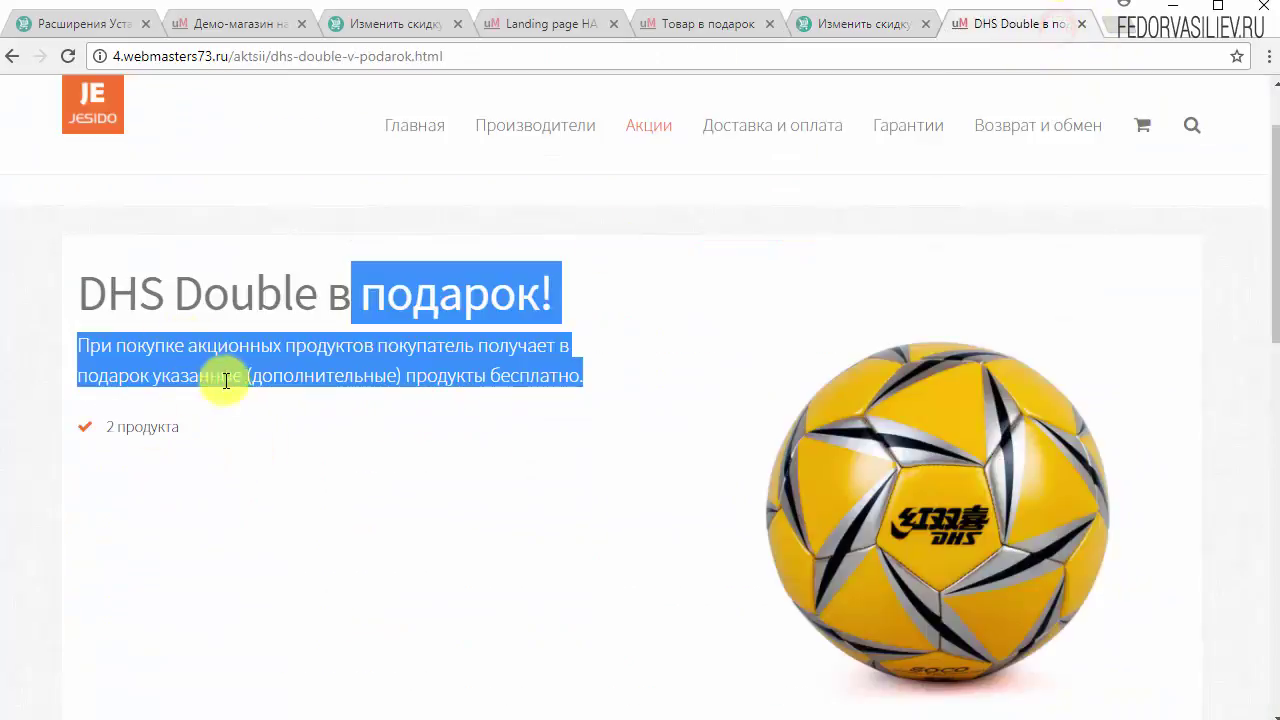
Examine the products listed on the promotion page, their GIFT badges and their prices
{"action": "scroll", "coordinate": [105, 335], "scroll_direction": "down", "scroll_amount": 1}
{"action": "scroll", "coordinate": [201, 336], "scroll_direction": "down", "scroll_amount": 5}
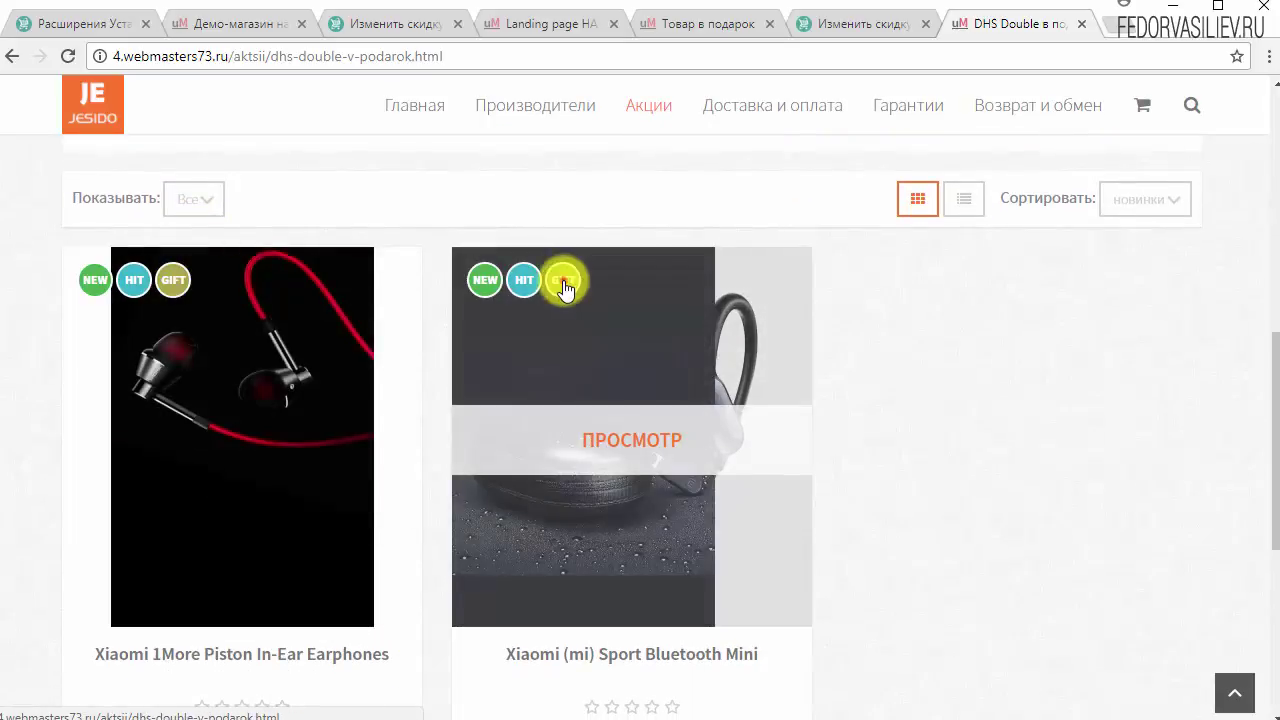
{"action": "left_click", "coordinate": [566, 279]}
{"action": "scroll", "coordinate": [928, 372], "scroll_direction": "down", "scroll_amount": 9}
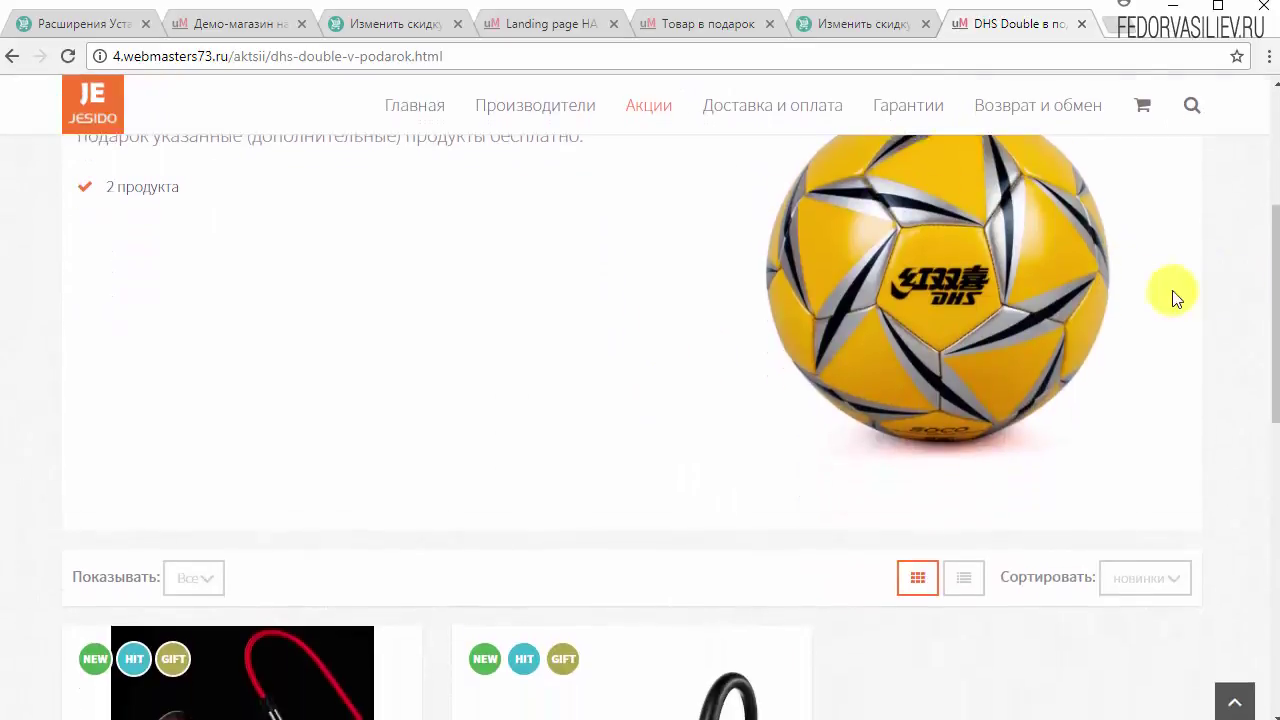
{"action": "scroll", "coordinate": [1122, 288], "scroll_direction": "down", "scroll_amount": 3}
{"action": "scroll", "coordinate": [871, 429], "scroll_direction": "up", "scroll_amount": 8}
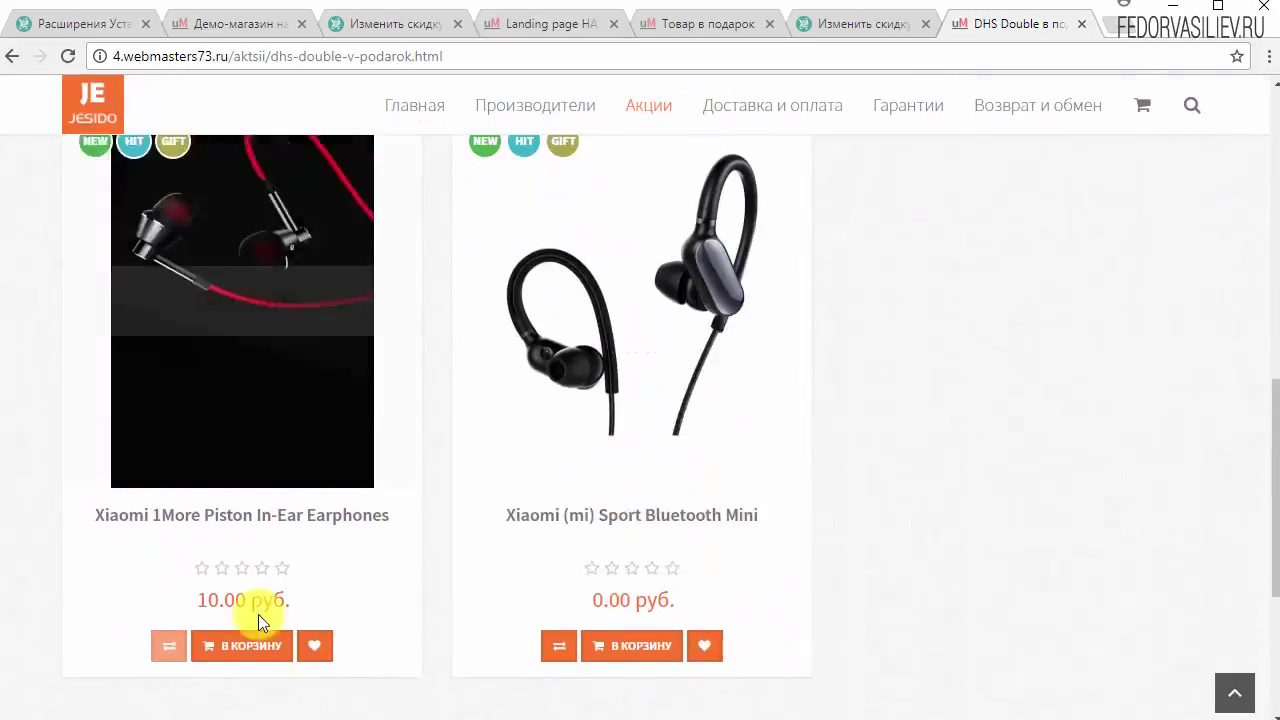
{"action": "scroll", "coordinate": [858, 358], "scroll_direction": "down", "scroll_amount": 3}
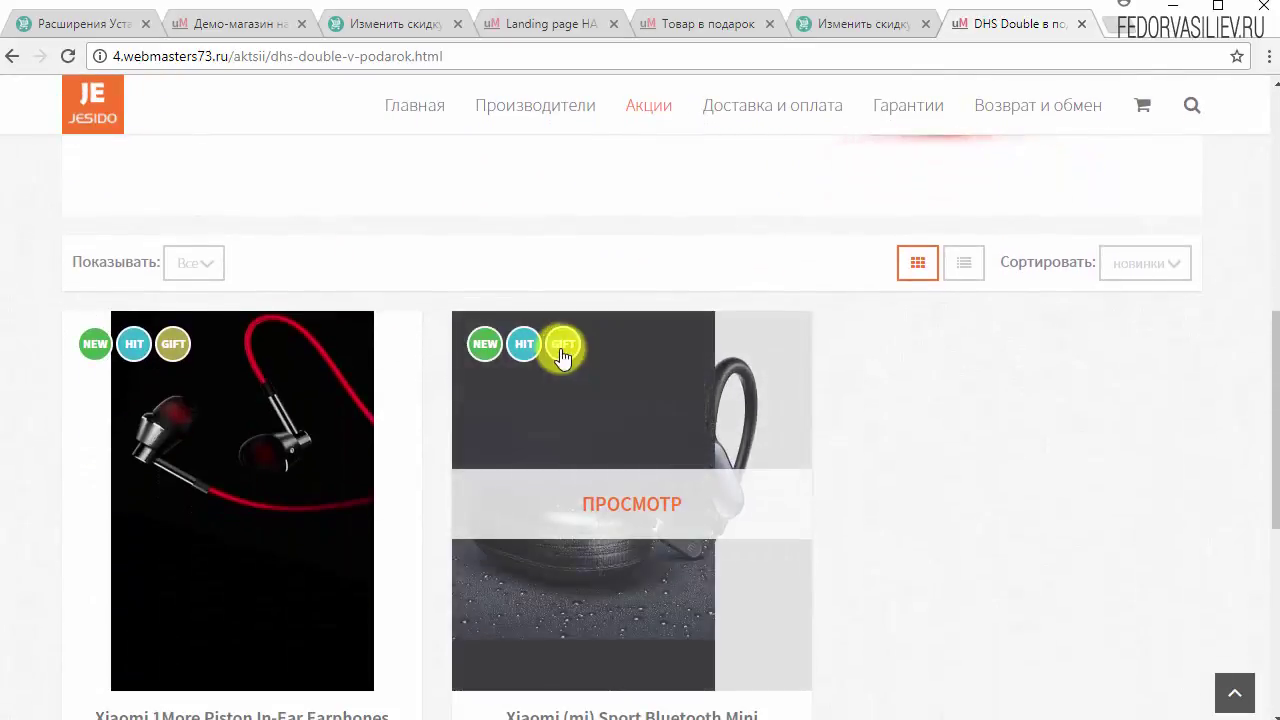
{"action": "mouse_move", "coordinate": [563, 352]}
{"action": "scroll", "coordinate": [523, 397], "scroll_direction": "down", "scroll_amount": 2}
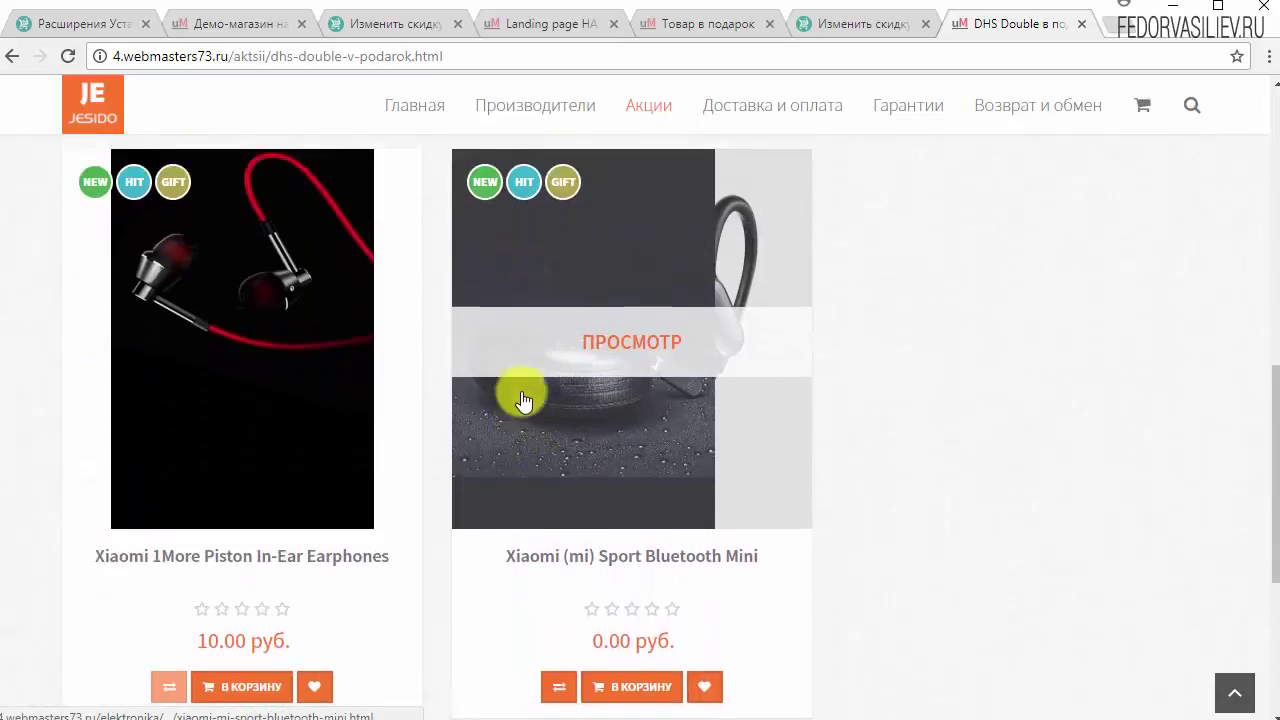
{"action": "scroll", "coordinate": [514, 391], "scroll_direction": "up", "scroll_amount": 8}
{"action": "scroll", "coordinate": [523, 400], "scroll_direction": "down", "scroll_amount": 10}
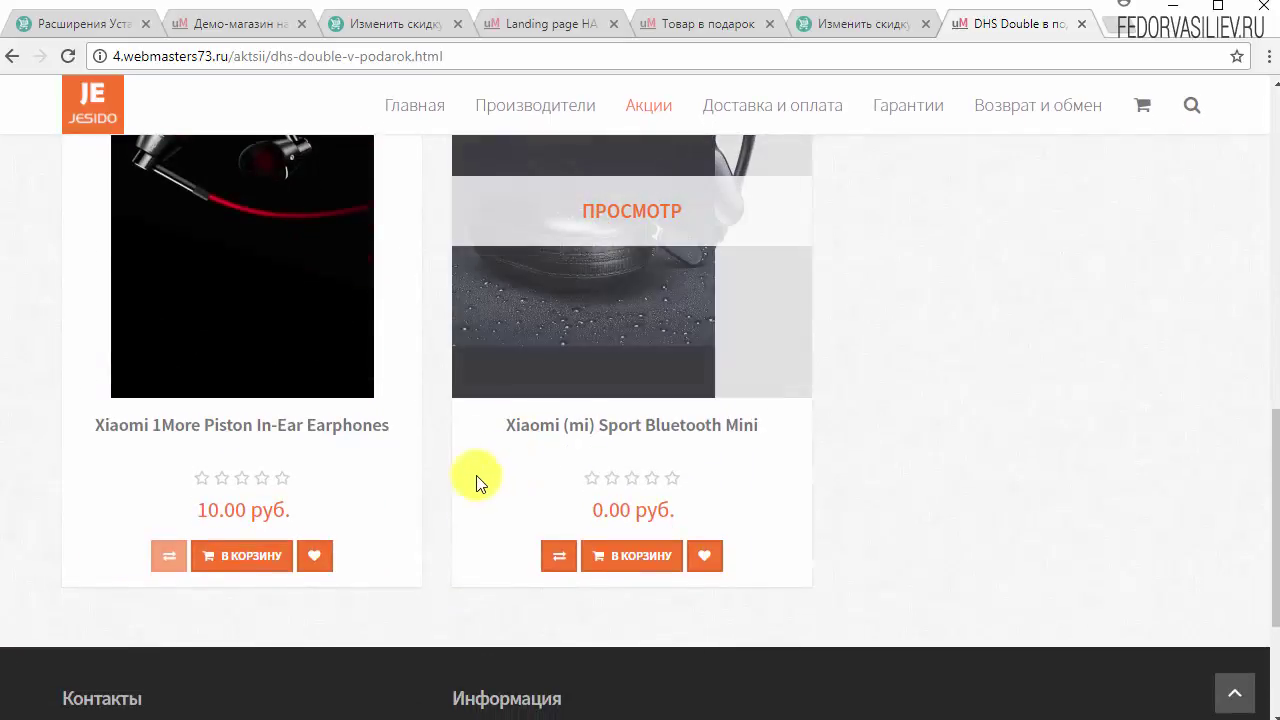
{"action": "scroll", "coordinate": [300, 440], "scroll_direction": "up", "scroll_amount": 2}
{"action": "scroll", "coordinate": [290, 437], "scroll_direction": "up", "scroll_amount": 2}
{"action": "scroll", "coordinate": [277, 430], "scroll_direction": "down", "scroll_amount": 3}
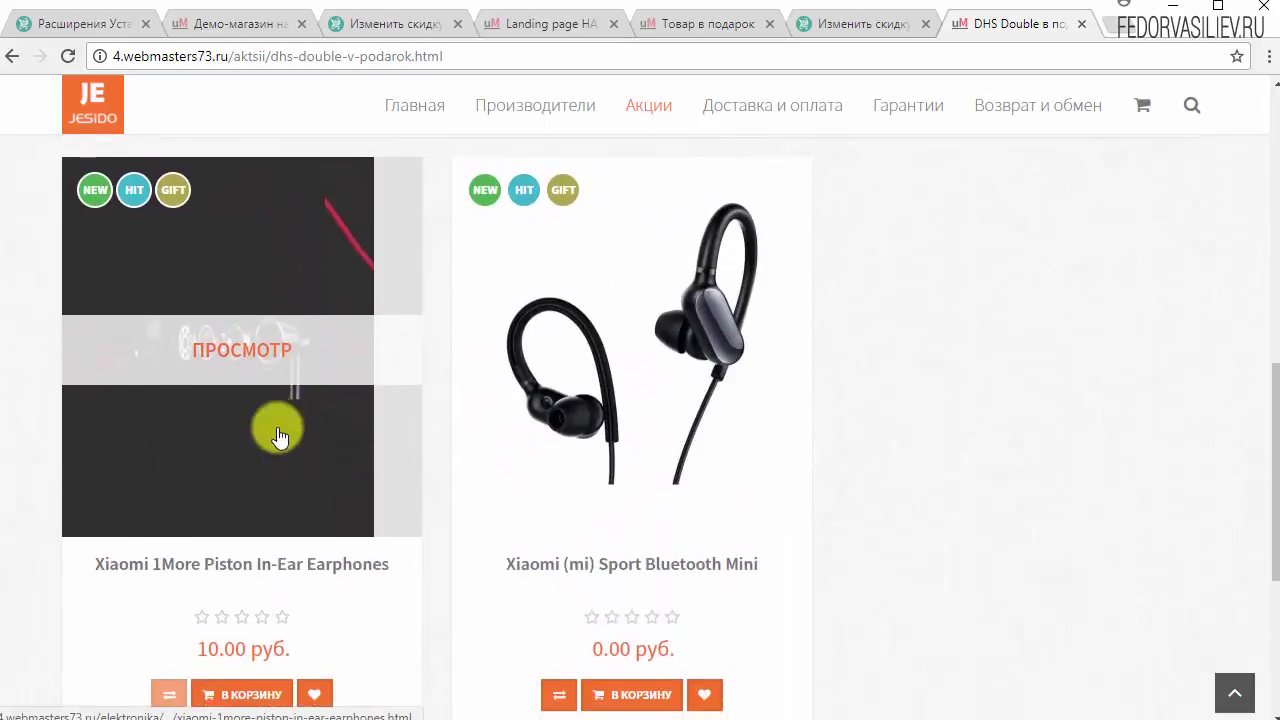
Add the Xiaomi 1More Piston In-Ear Earphones to the cart, proceed to checkout and open the cart page
{"action": "left_click", "coordinate": [235, 592]}
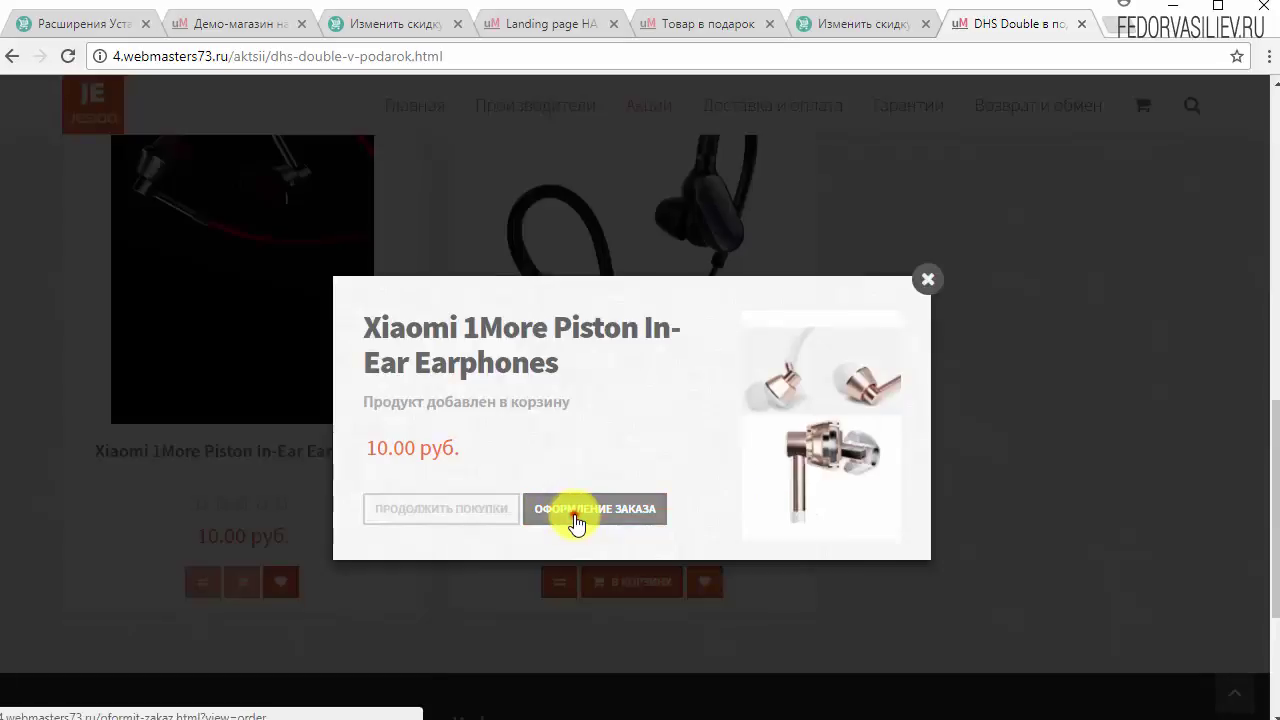
{"action": "left_click", "coordinate": [571, 519]}
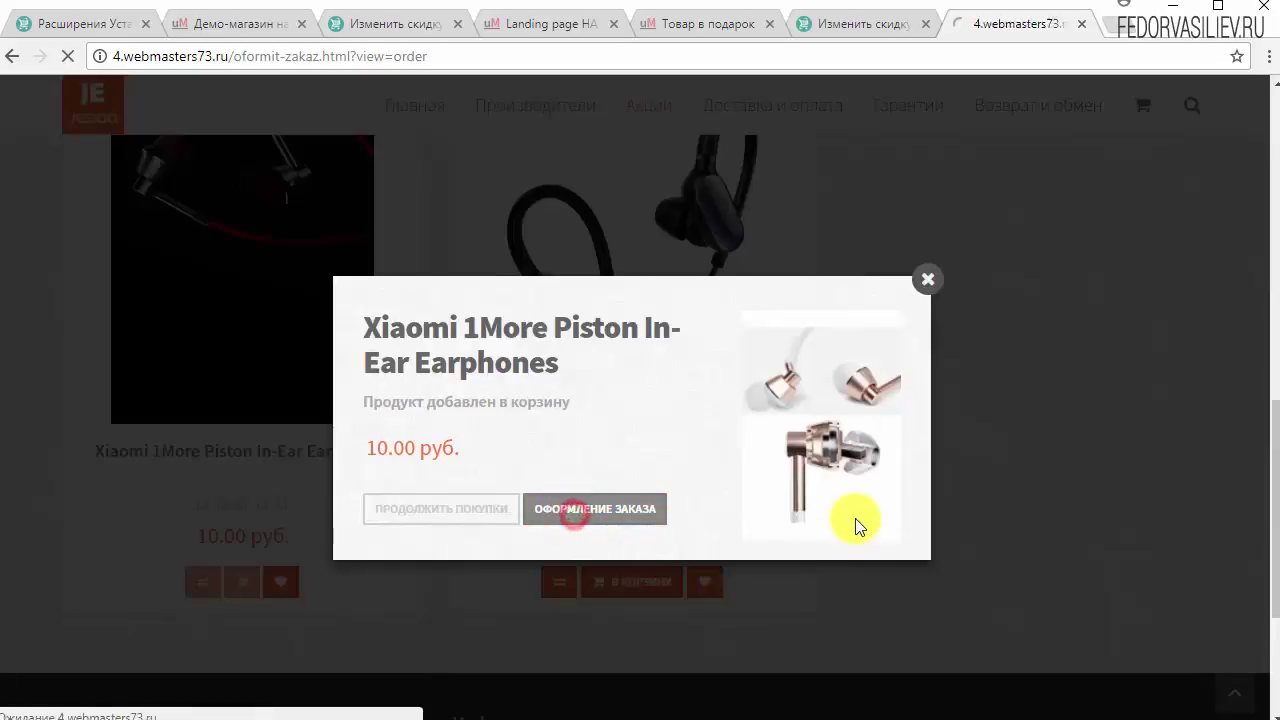
{"action": "mouse_move", "coordinate": [1128, 203]}
{"action": "left_click", "coordinate": [930, 372]}
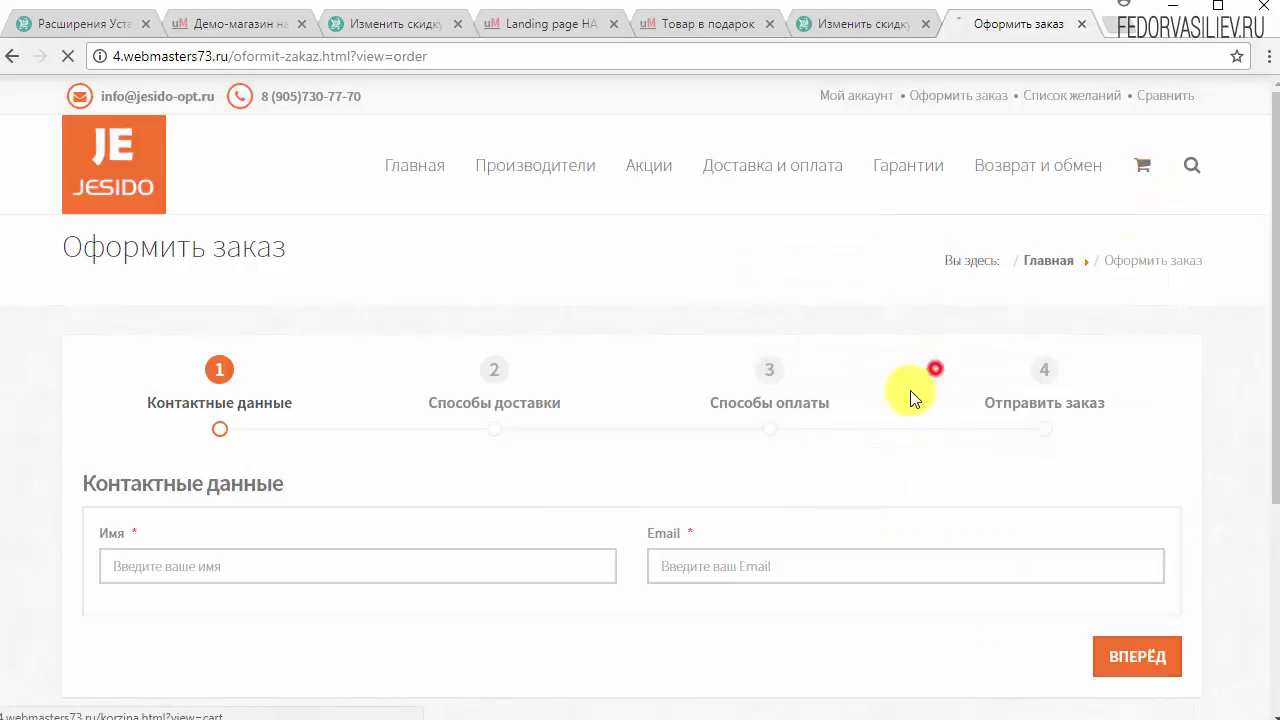
Examine the cart's earphones line with its DHS Double gift and the order total
{"action": "scroll", "coordinate": [870, 440], "scroll_direction": "down", "scroll_amount": 1}
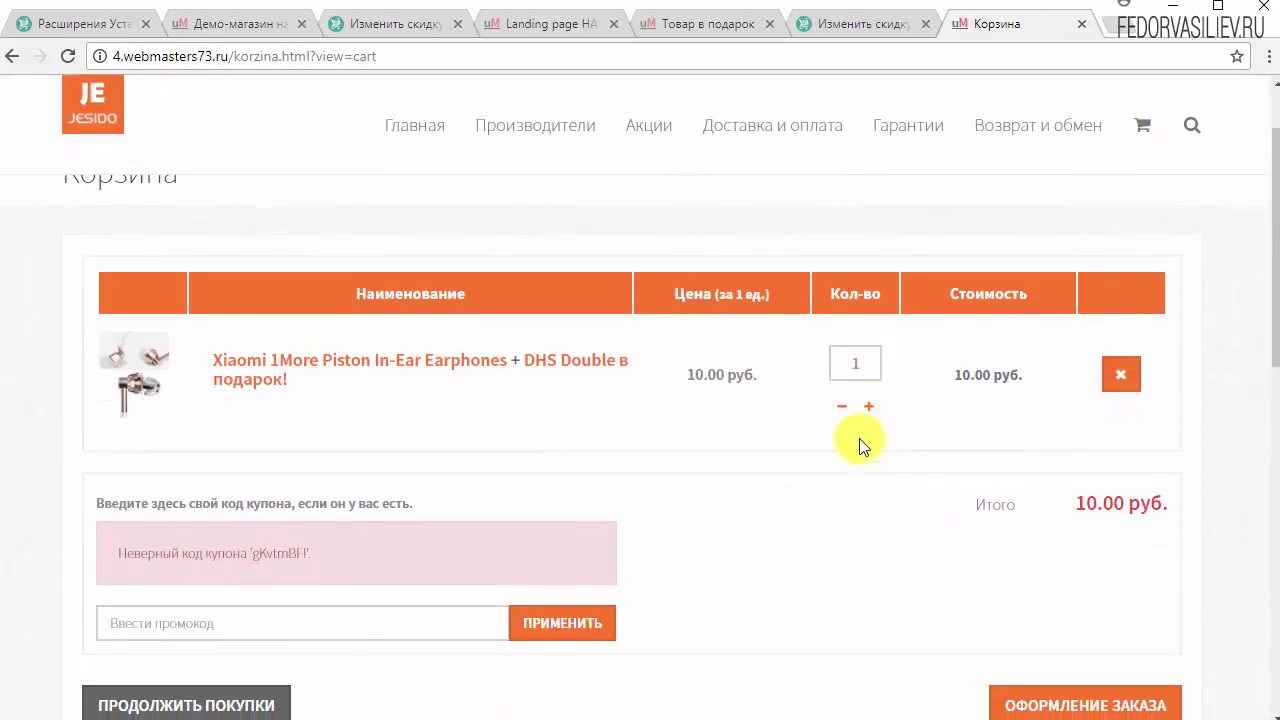
{"action": "triple_click", "coordinate": [306, 378]}
{"action": "left_click", "coordinate": [382, 392]}
{"action": "left_click", "coordinate": [206, 357]}
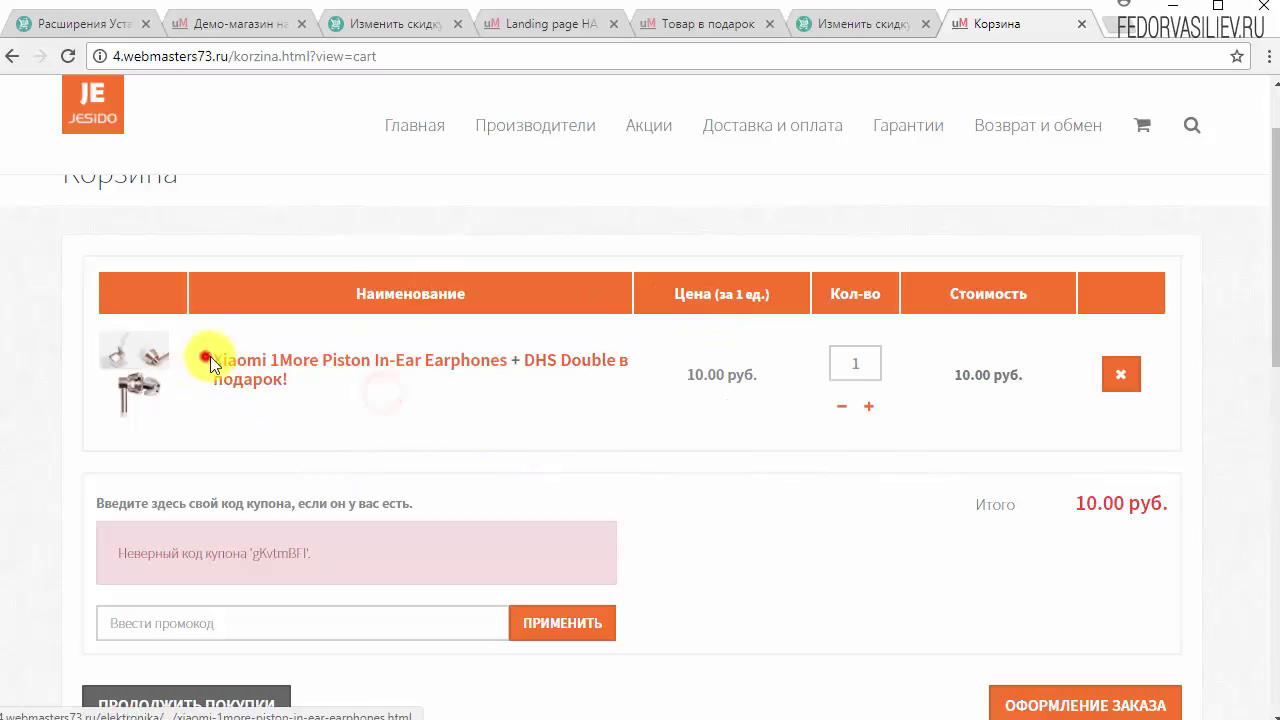
{"action": "left_click_drag", "start_coordinate": [210, 356], "coordinate": [543, 400]}
{"action": "left_click", "coordinate": [508, 399]}
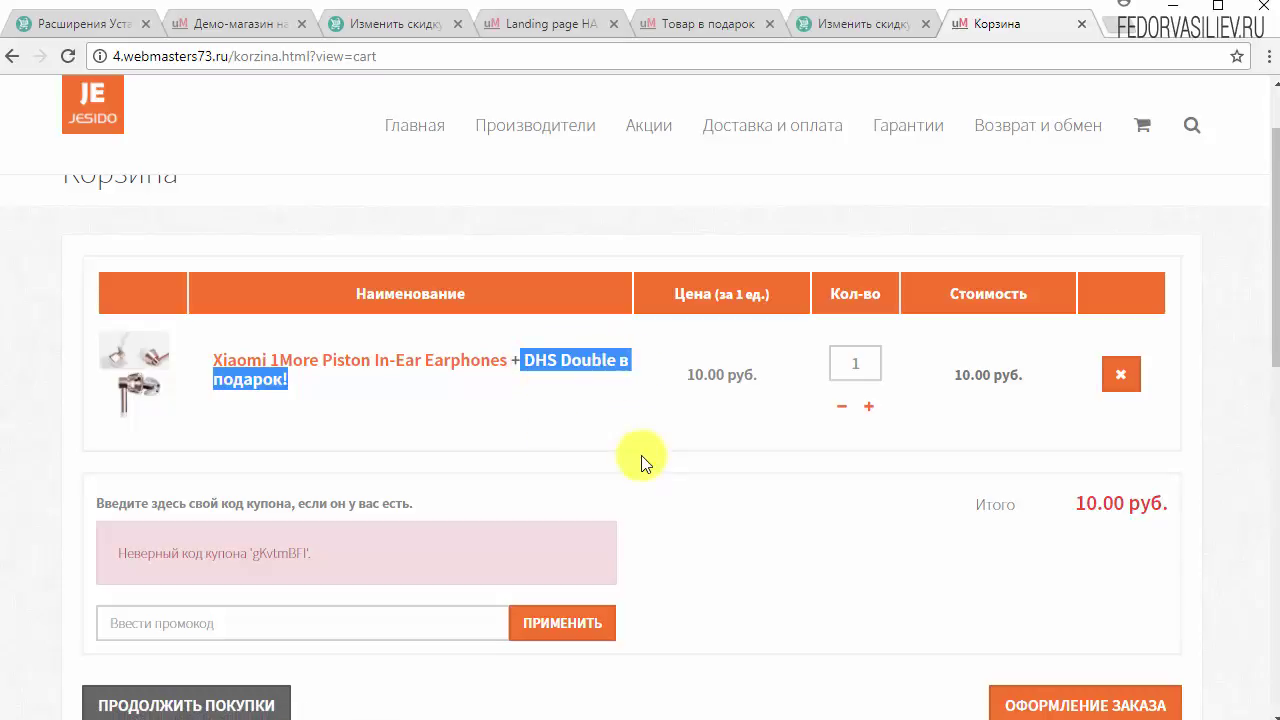
{"action": "left_click", "coordinate": [668, 476]}
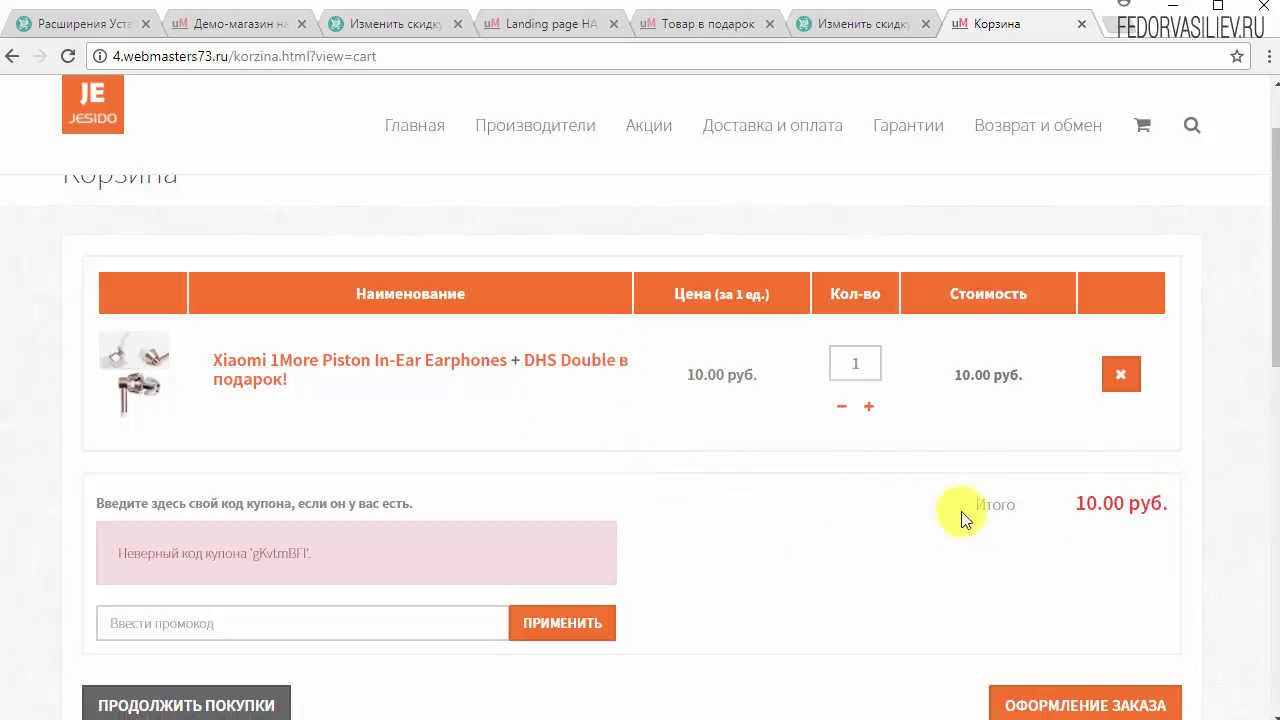
{"action": "scroll", "coordinate": [1075, 506], "scroll_direction": "down", "scroll_amount": 1}
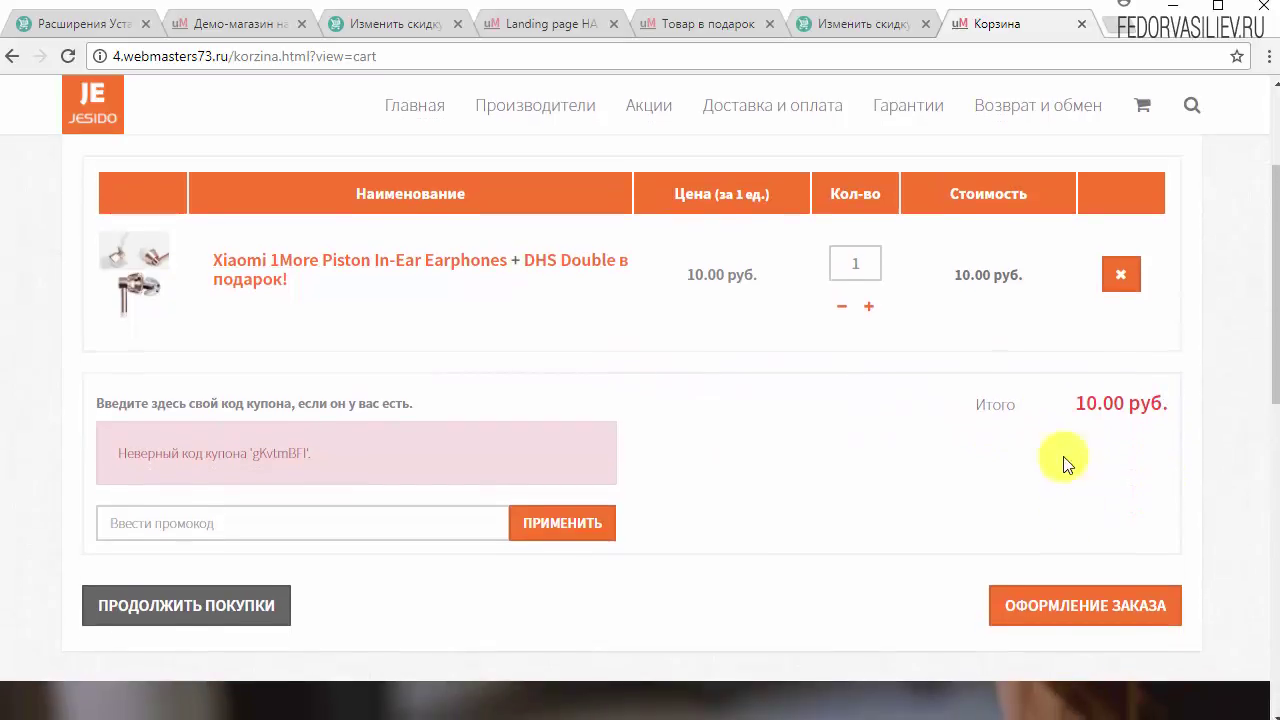
Highlight the "DHS Double в подарок!" text in the cart's earphones line
{"action": "scroll", "coordinate": [480, 420], "scroll_direction": "up", "scroll_amount": 1}
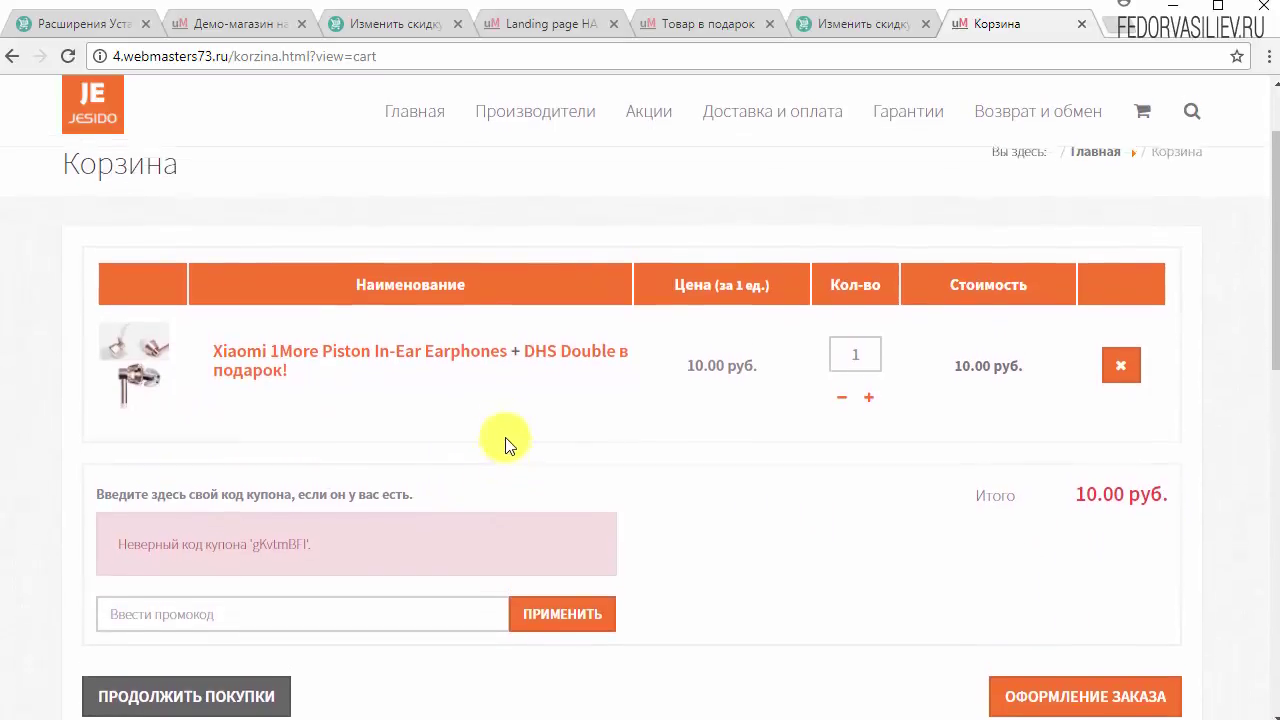
{"action": "left_click_drag", "start_coordinate": [518, 358], "coordinate": [631, 363]}
{"action": "scroll", "coordinate": [714, 486], "scroll_direction": "up", "scroll_amount": 1}
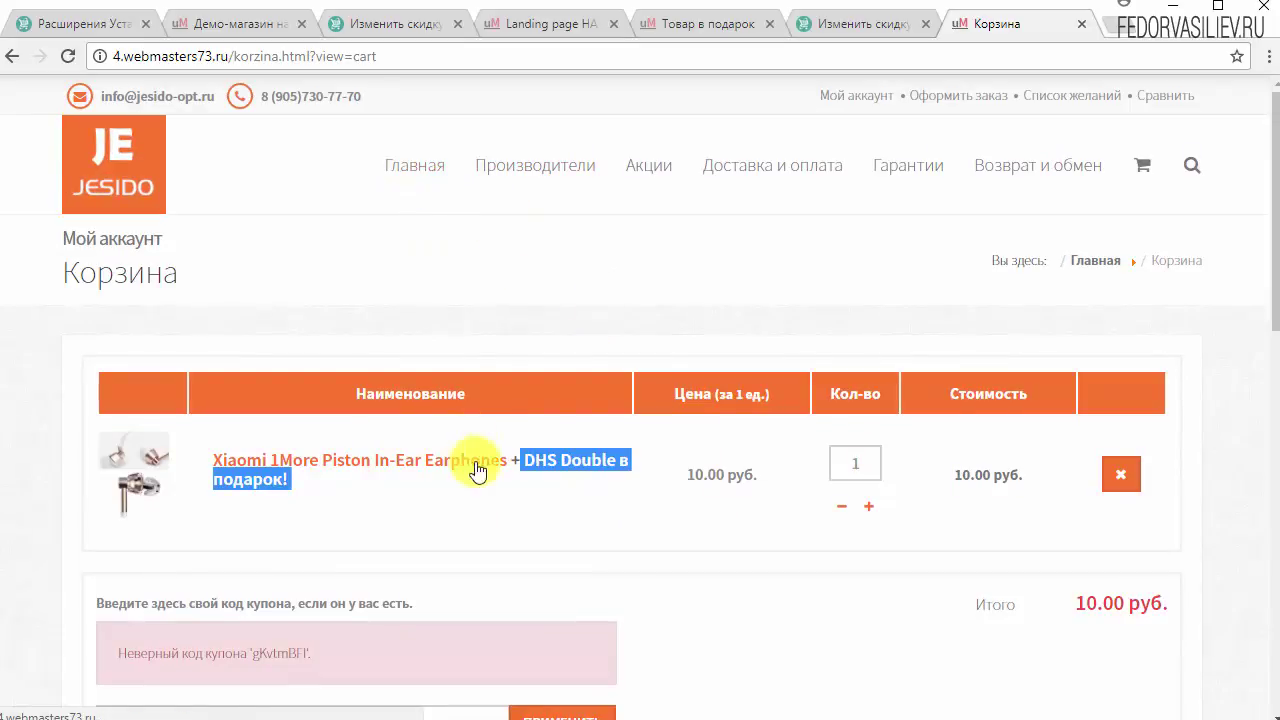
Open the Xiaomi 1More Piston In-Ear Earphones page from the store's home page and follow its GIFT badge to the promotion page
{"action": "scroll", "coordinate": [347, 362], "scroll_direction": "down", "scroll_amount": 10}
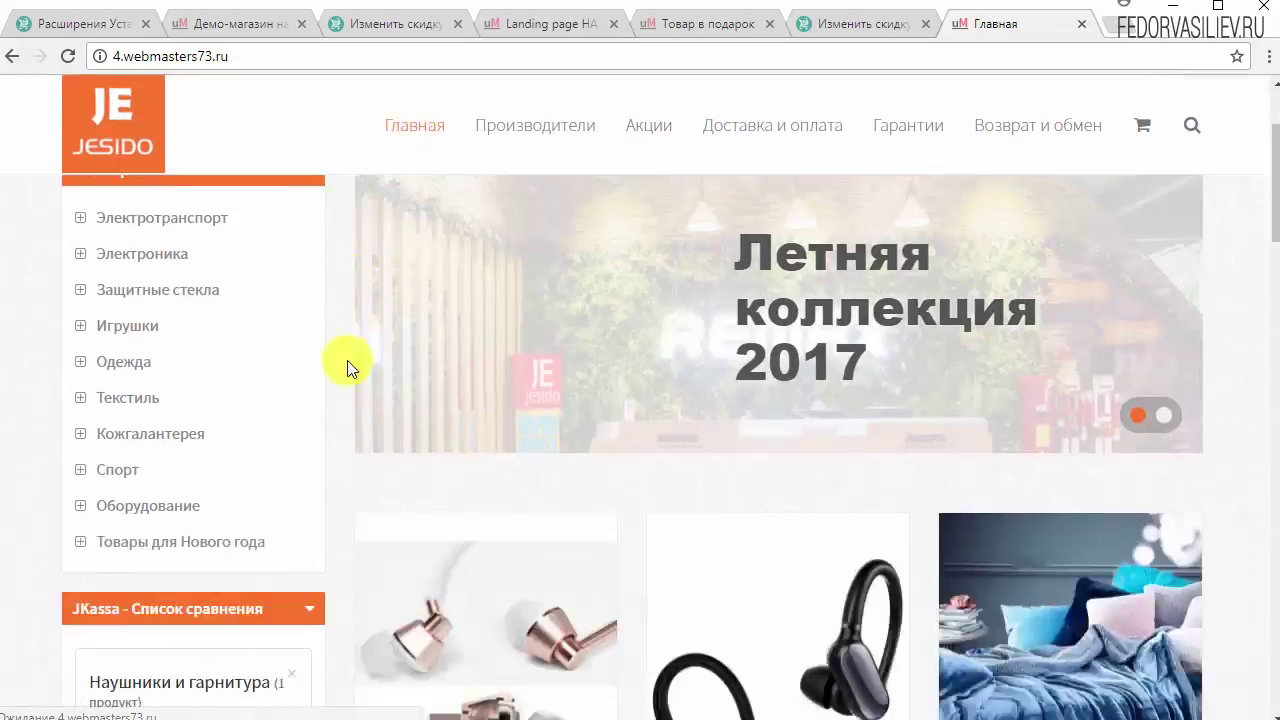
{"action": "scroll", "coordinate": [526, 443], "scroll_direction": "up", "scroll_amount": 5}
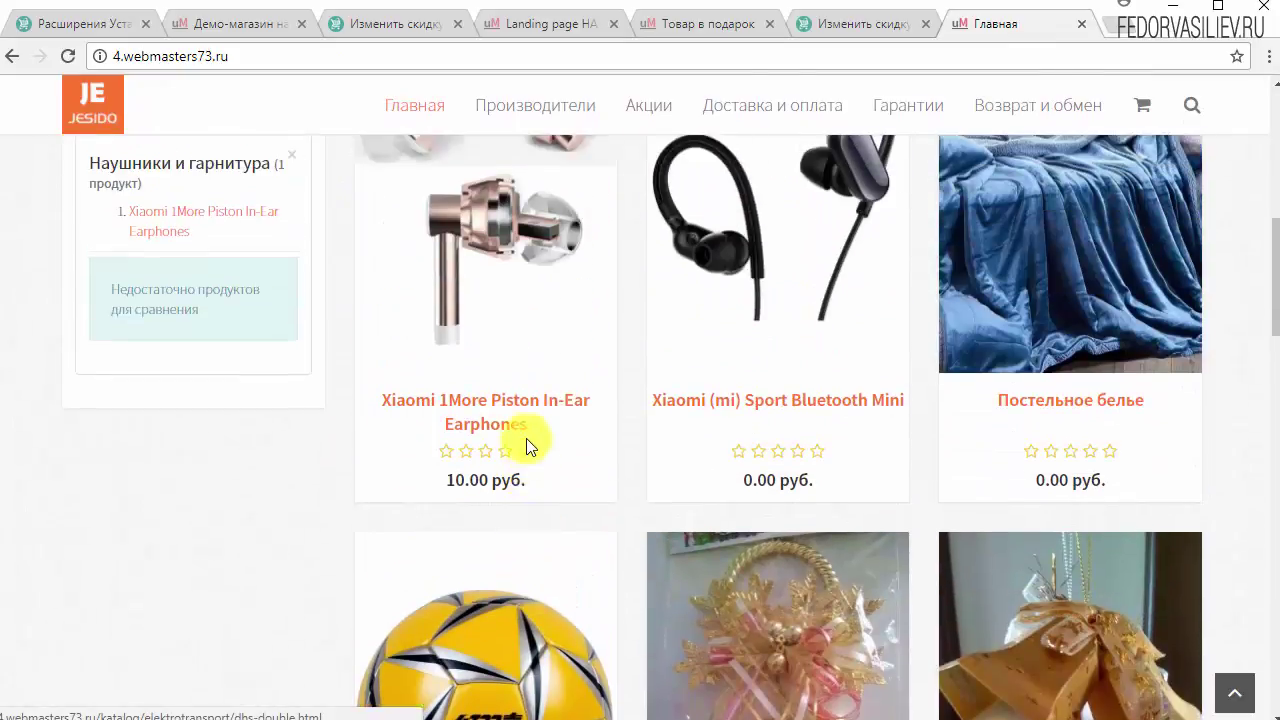
{"action": "scroll", "coordinate": [519, 458], "scroll_direction": "down", "scroll_amount": 3}
{"action": "scroll", "coordinate": [519, 458], "scroll_direction": "up", "scroll_amount": 3}
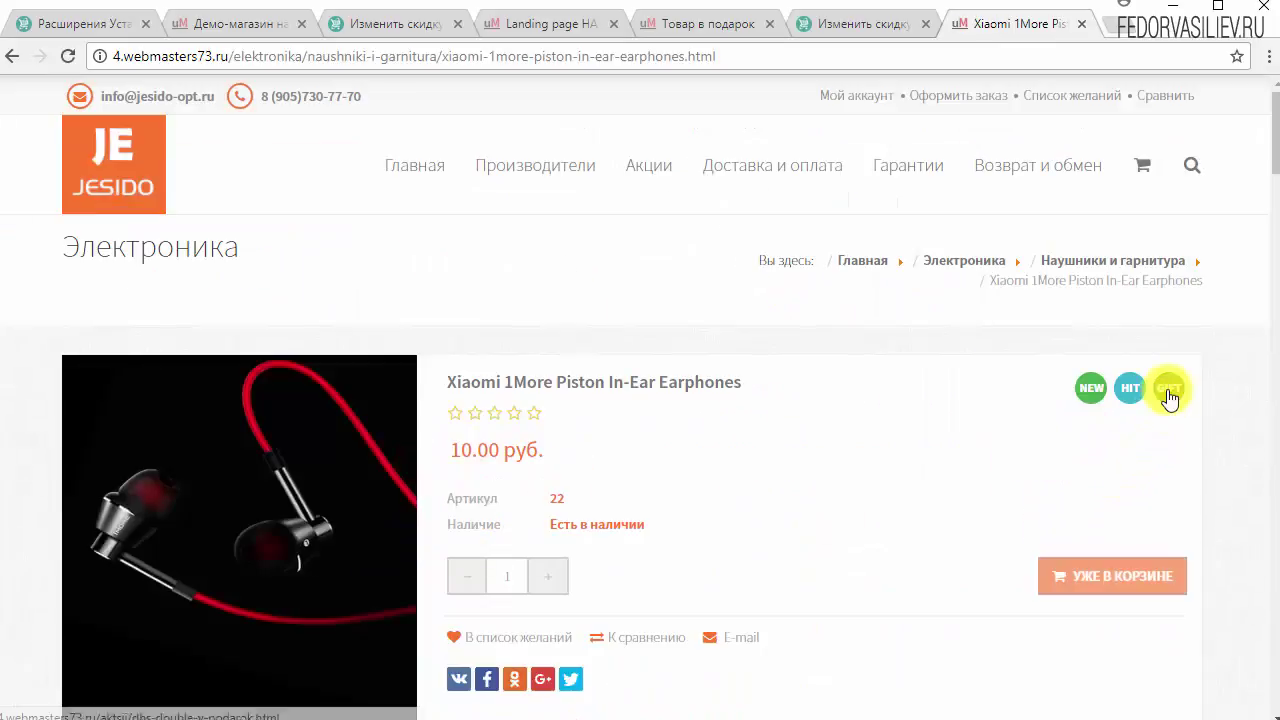
{"action": "mouse_move", "coordinate": [1170, 398]}
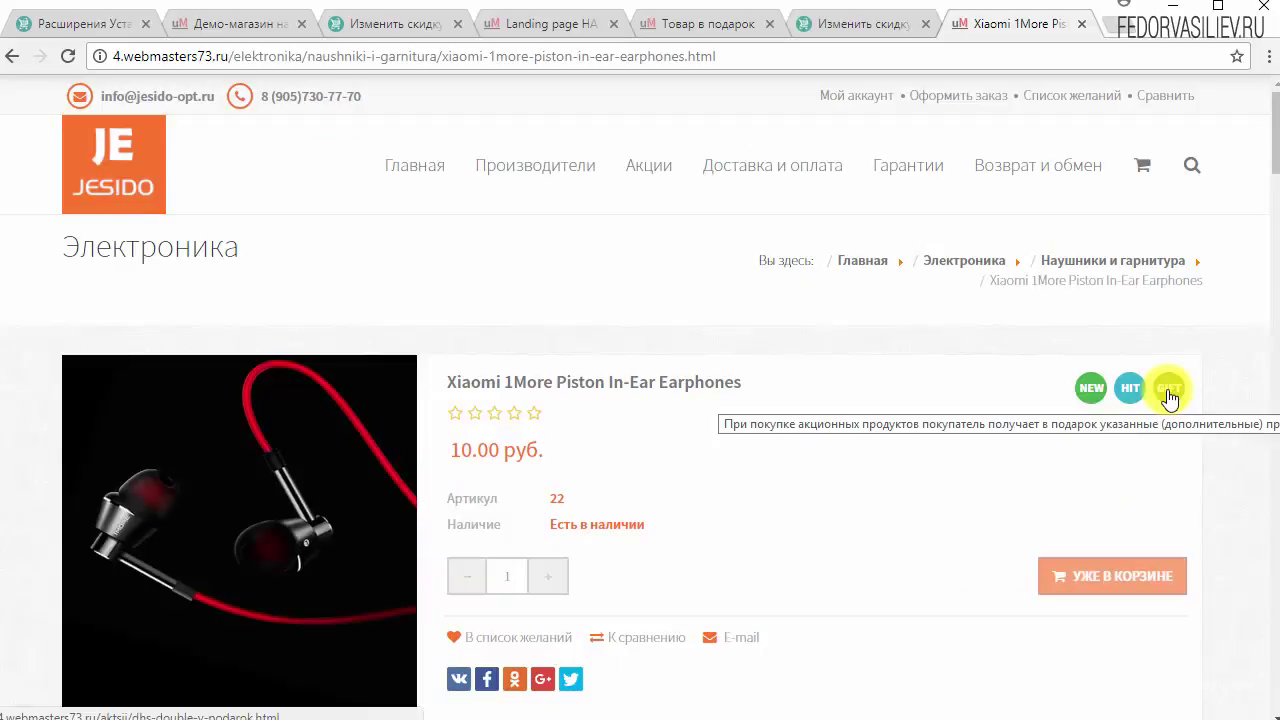
{"action": "left_click", "coordinate": [1171, 396]}
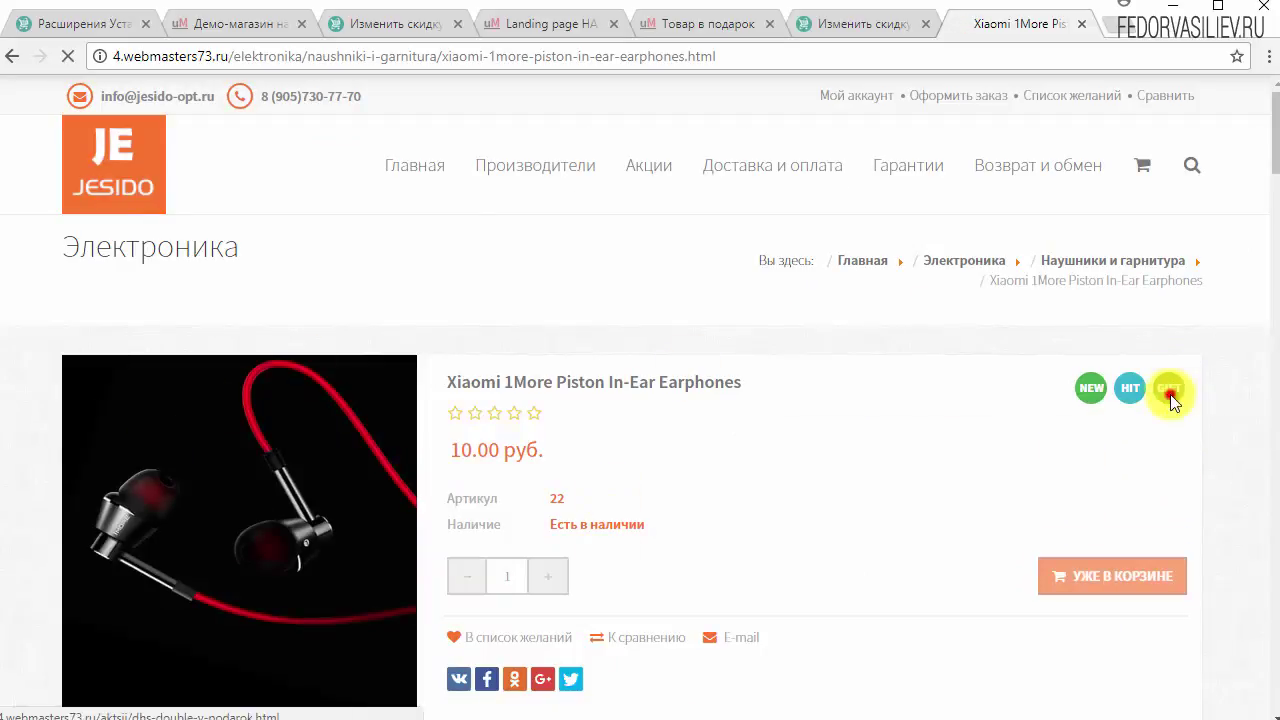
{"action": "scroll", "coordinate": [832, 493], "scroll_direction": "down", "scroll_amount": 2}
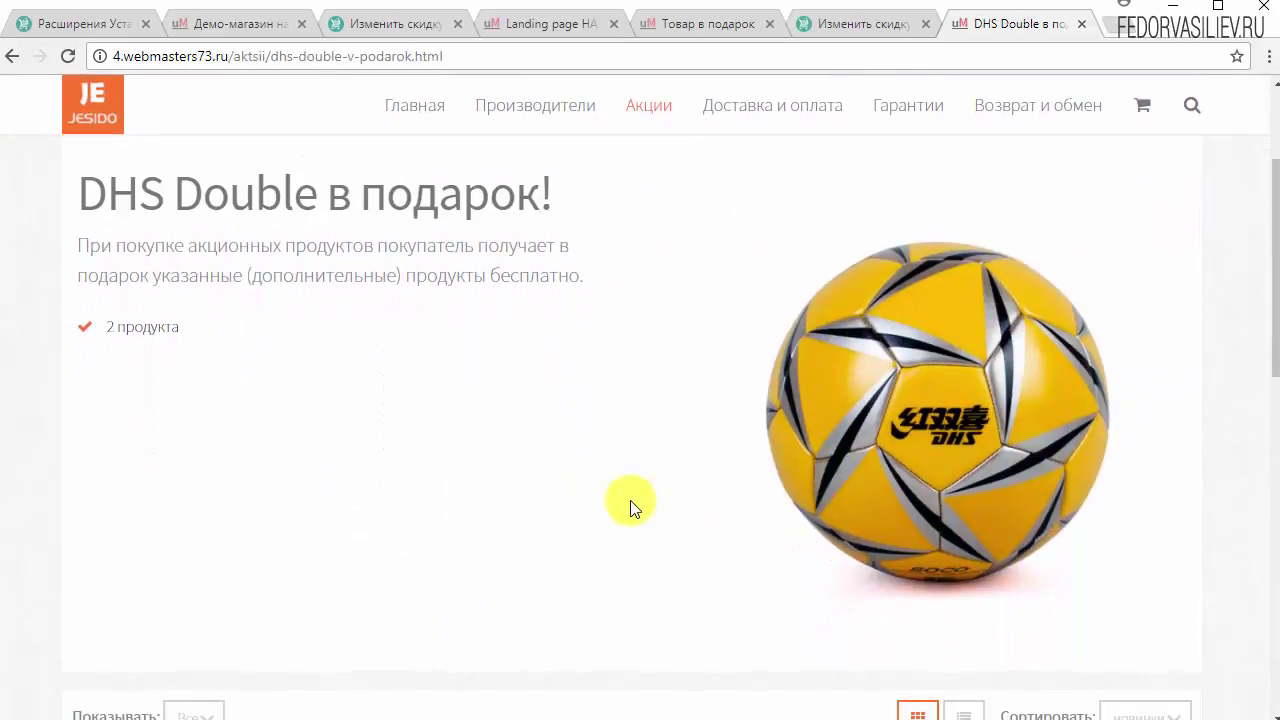
Return to the discounts administration and start creating a new "Вместе дешевле" promotion
{"action": "key", "text": "ctrl+shift+Tab"}
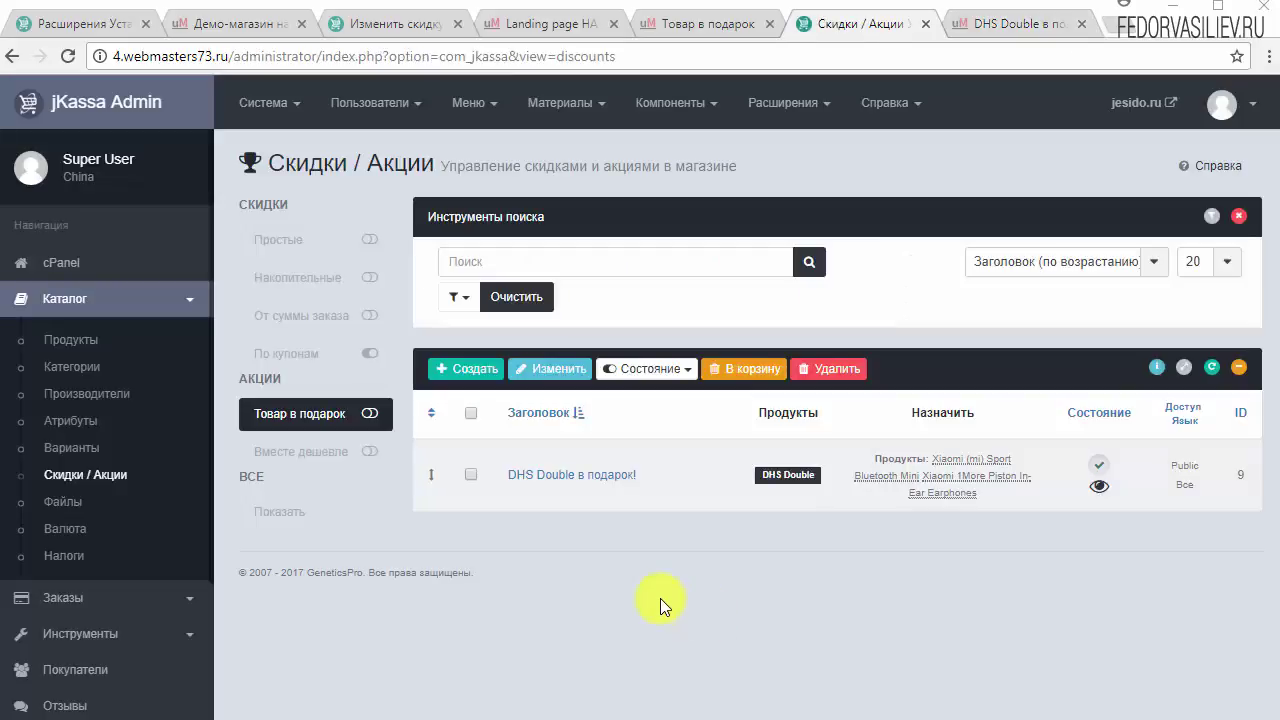
{"action": "left_click", "coordinate": [293, 450]}
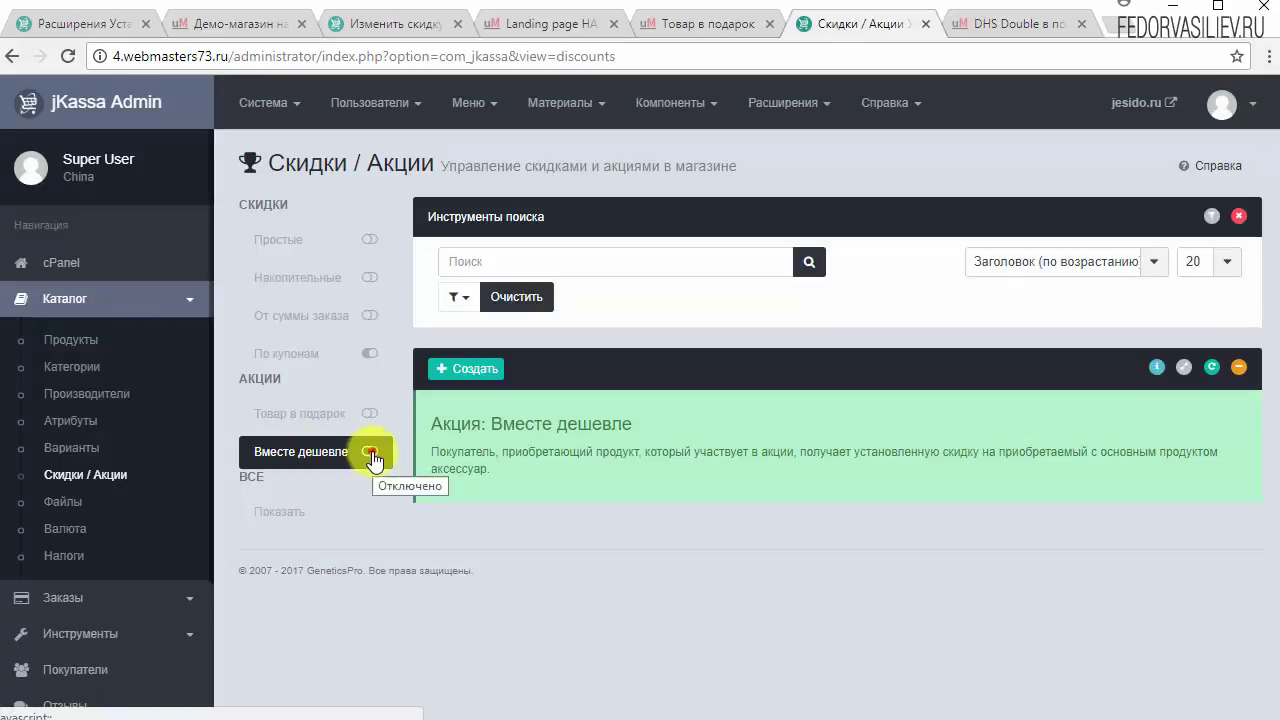
{"action": "left_click", "coordinate": [370, 451]}
{"action": "left_click", "coordinate": [476, 368]}
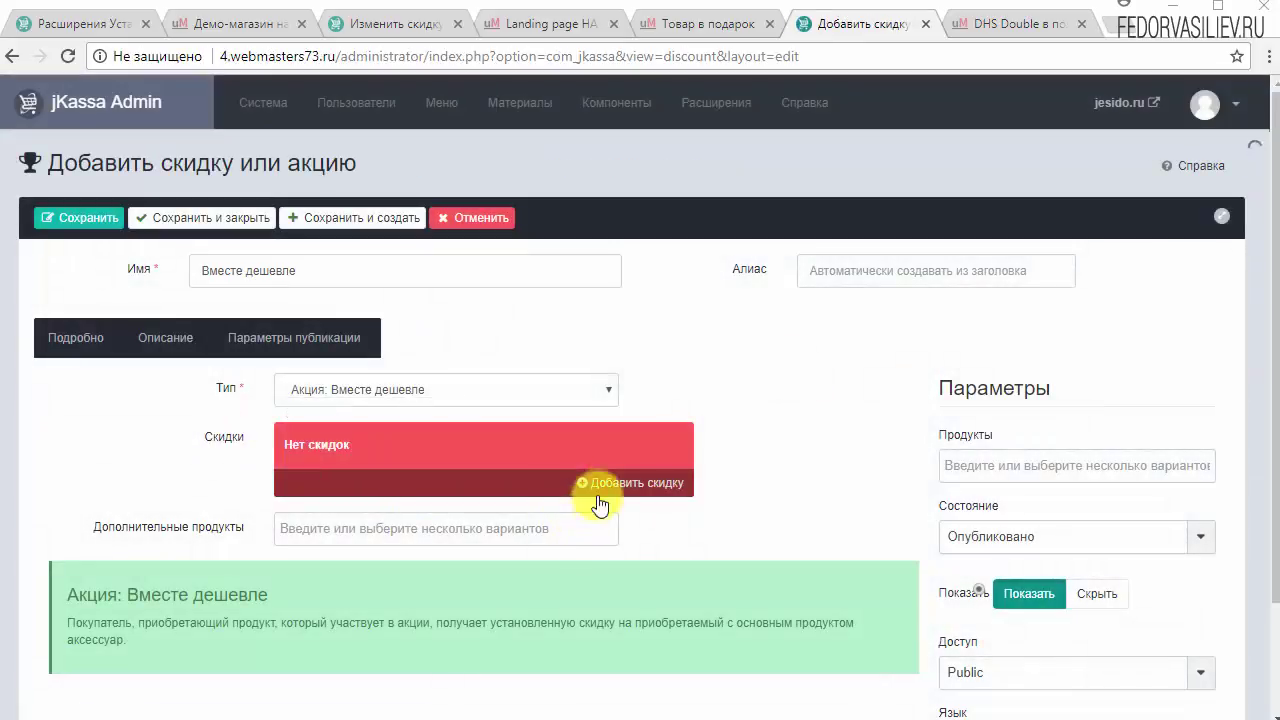
Add 30 руб. discounts for the Public and Guest user groups to the "Вместе дешевле" promotion
{"action": "left_click", "coordinate": [612, 488]}
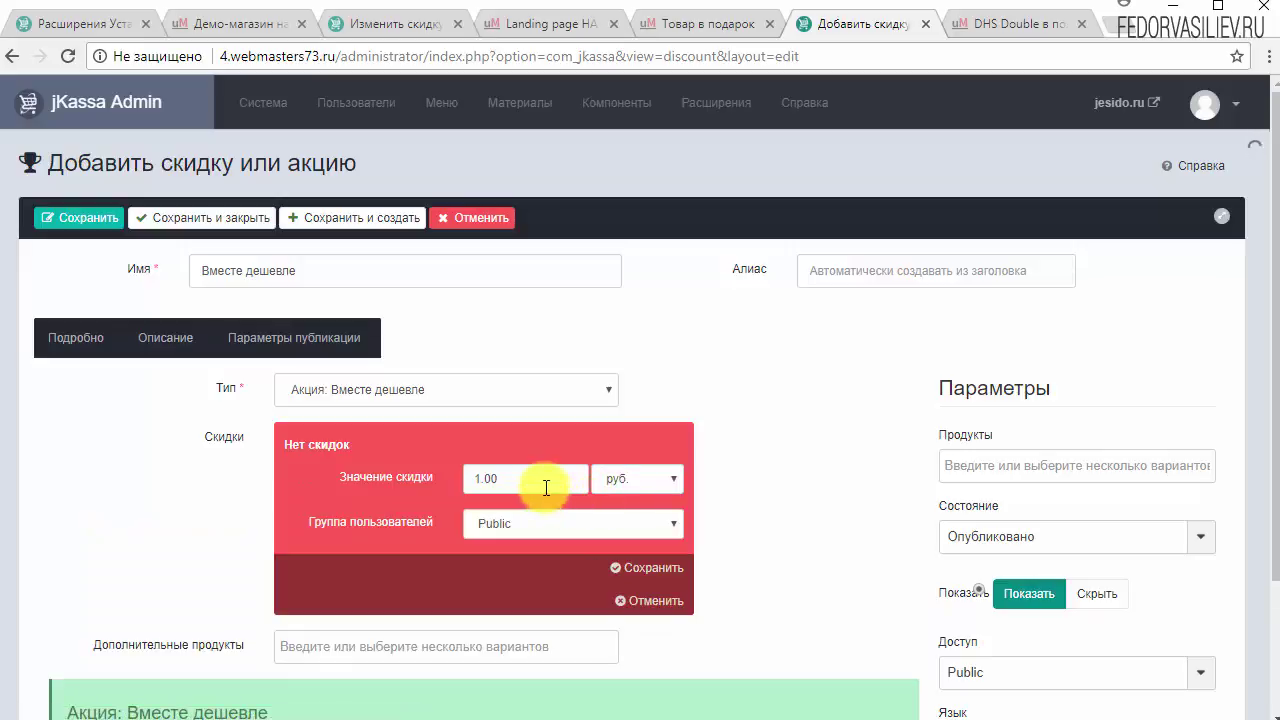
{"action": "left_click_drag", "start_coordinate": [546, 487], "coordinate": [397, 474]}
{"action": "type", "text": "30"}
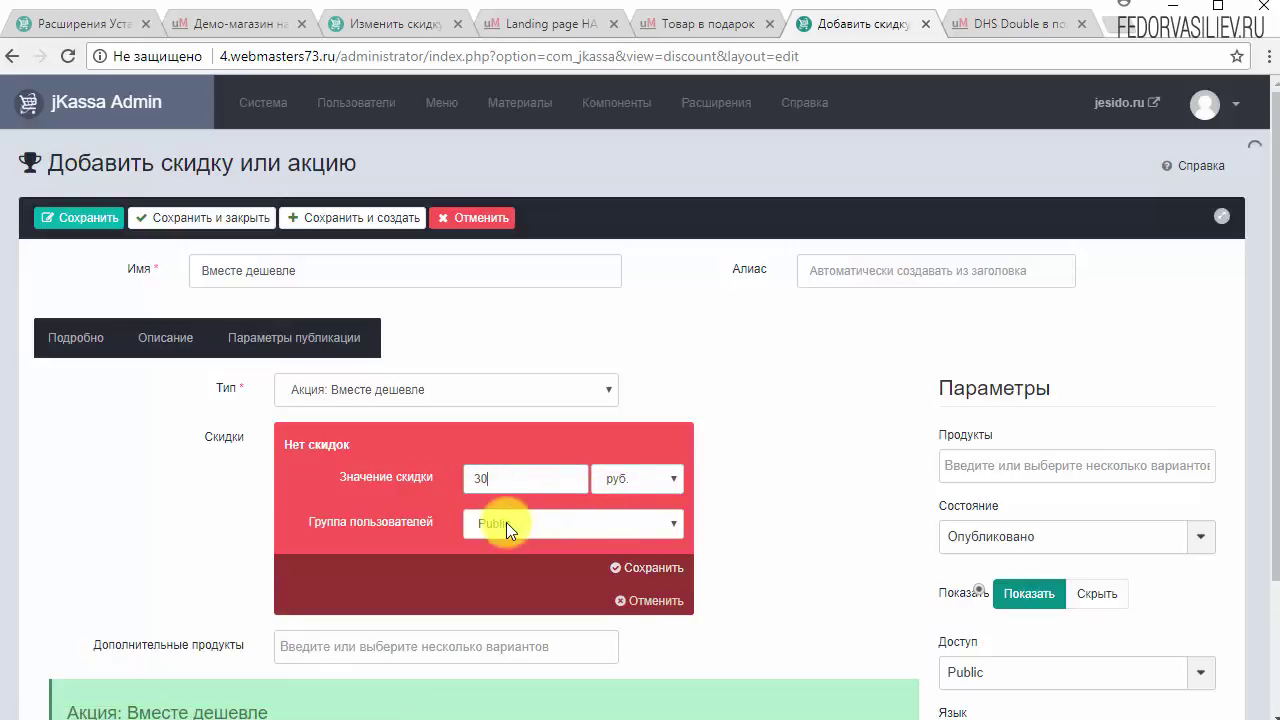
{"action": "left_click", "coordinate": [645, 567]}
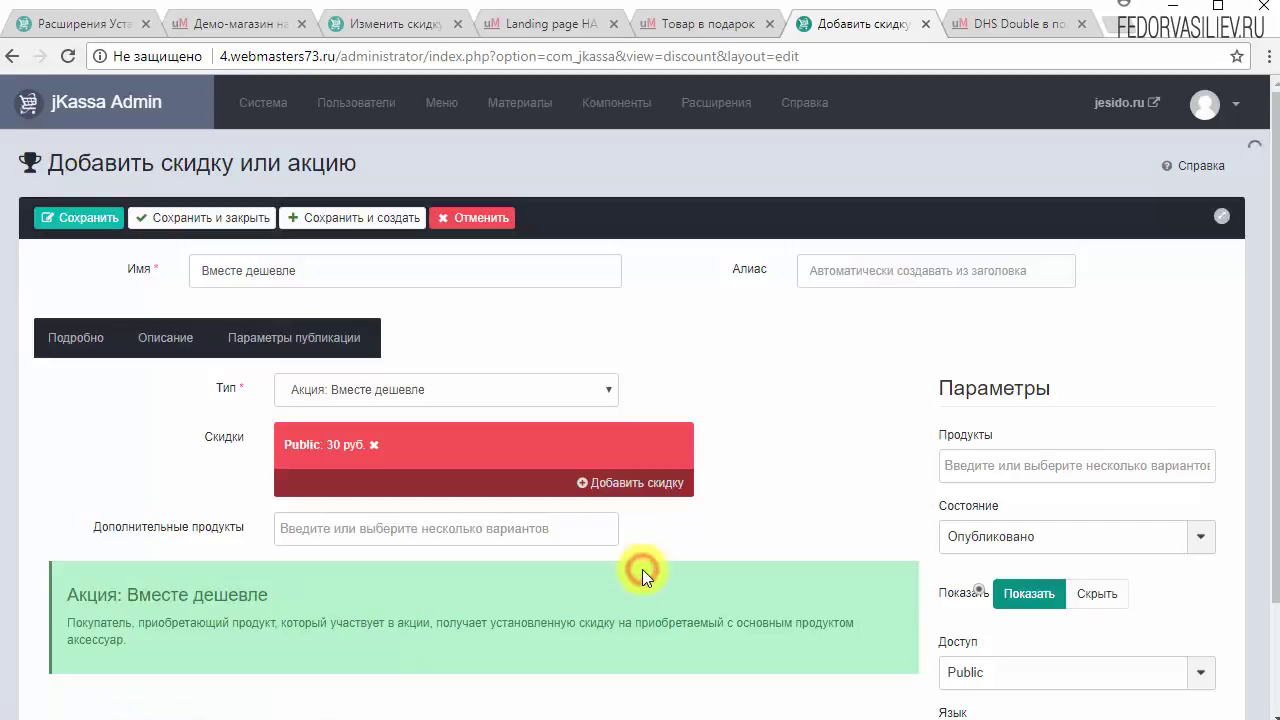
{"action": "left_click", "coordinate": [614, 490]}
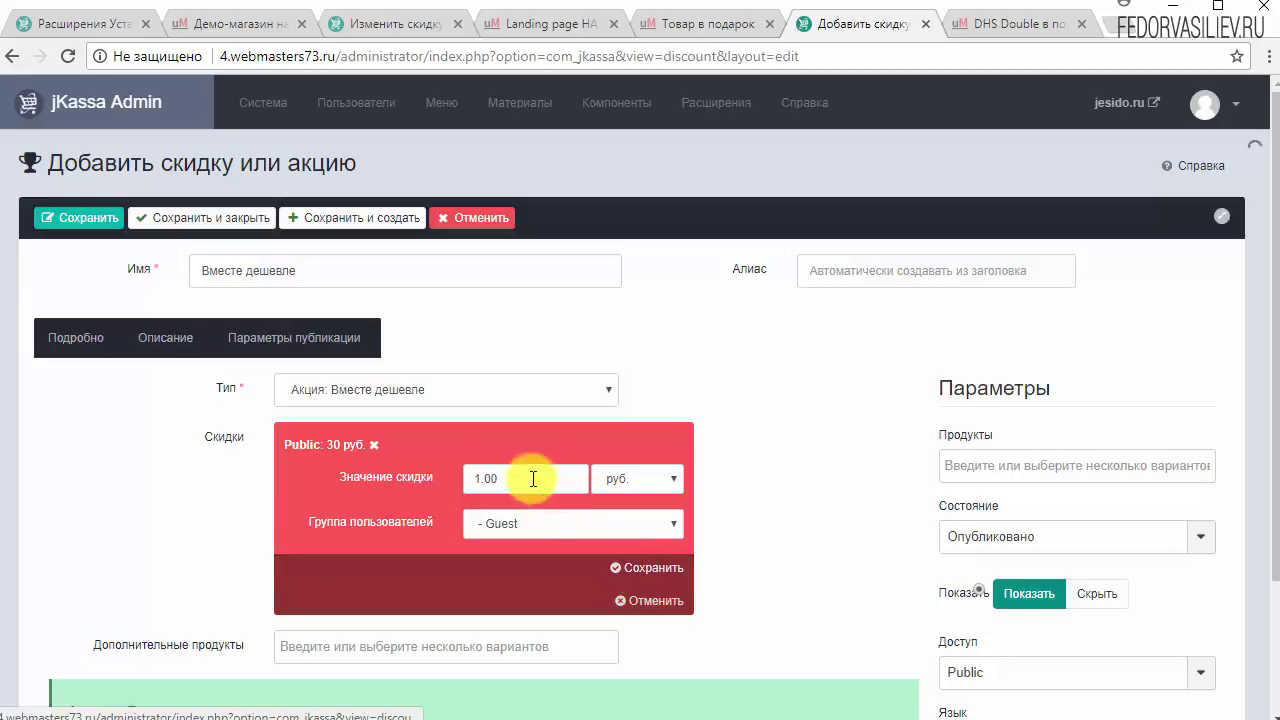
{"action": "left_click_drag", "start_coordinate": [528, 480], "coordinate": [438, 483]}
{"action": "type", "text": "30"}
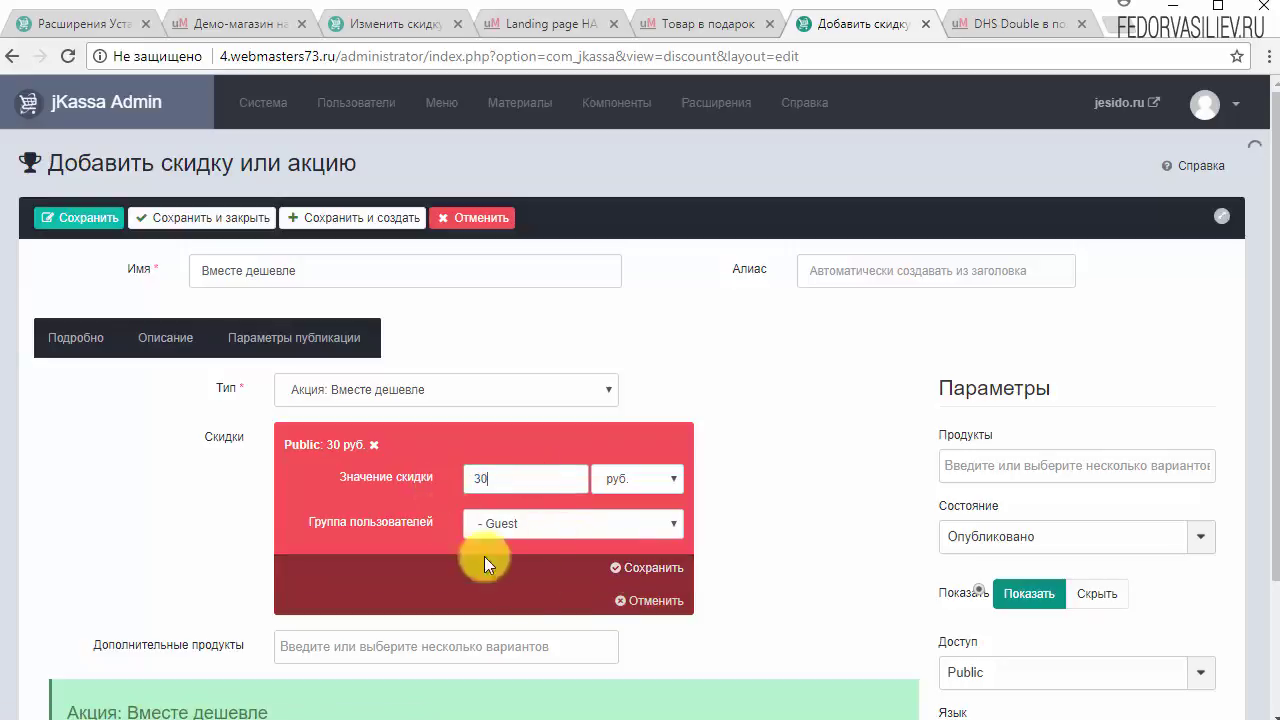
{"action": "left_click", "coordinate": [646, 568]}
Add a third discount of 30 руб. for the Registered user group
{"action": "left_click", "coordinate": [610, 496]}
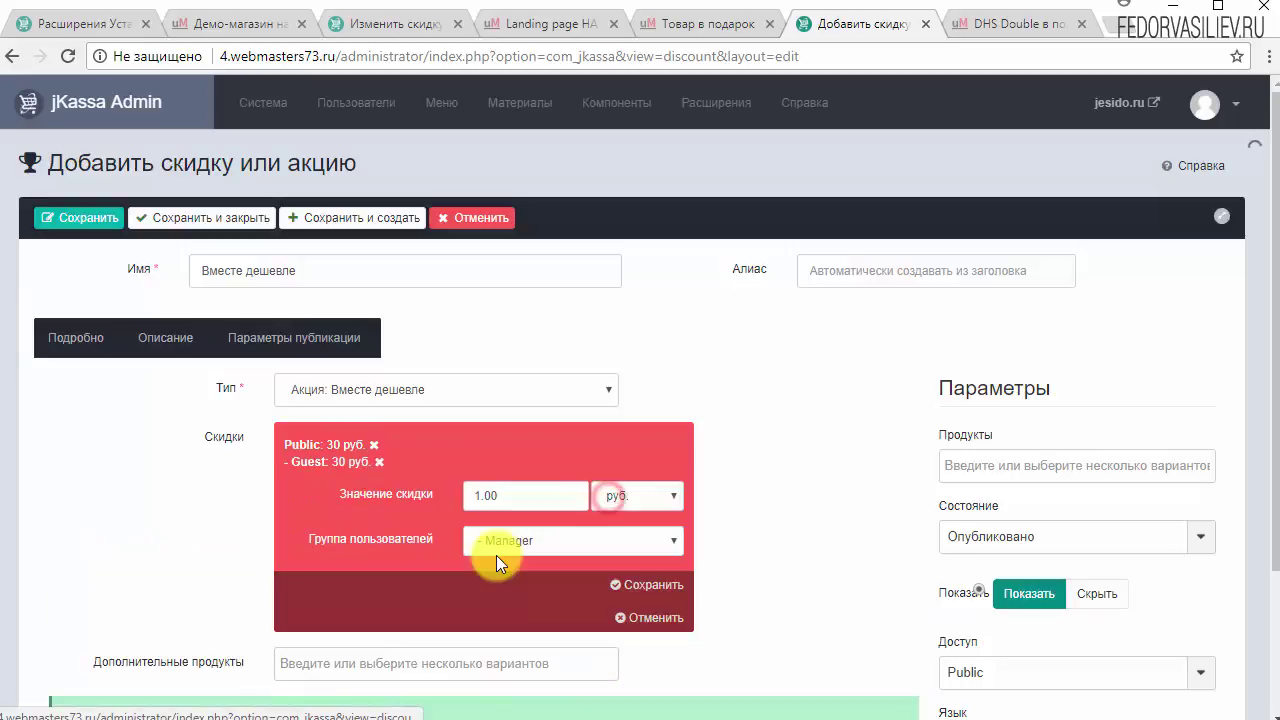
{"action": "left_click", "coordinate": [519, 541]}
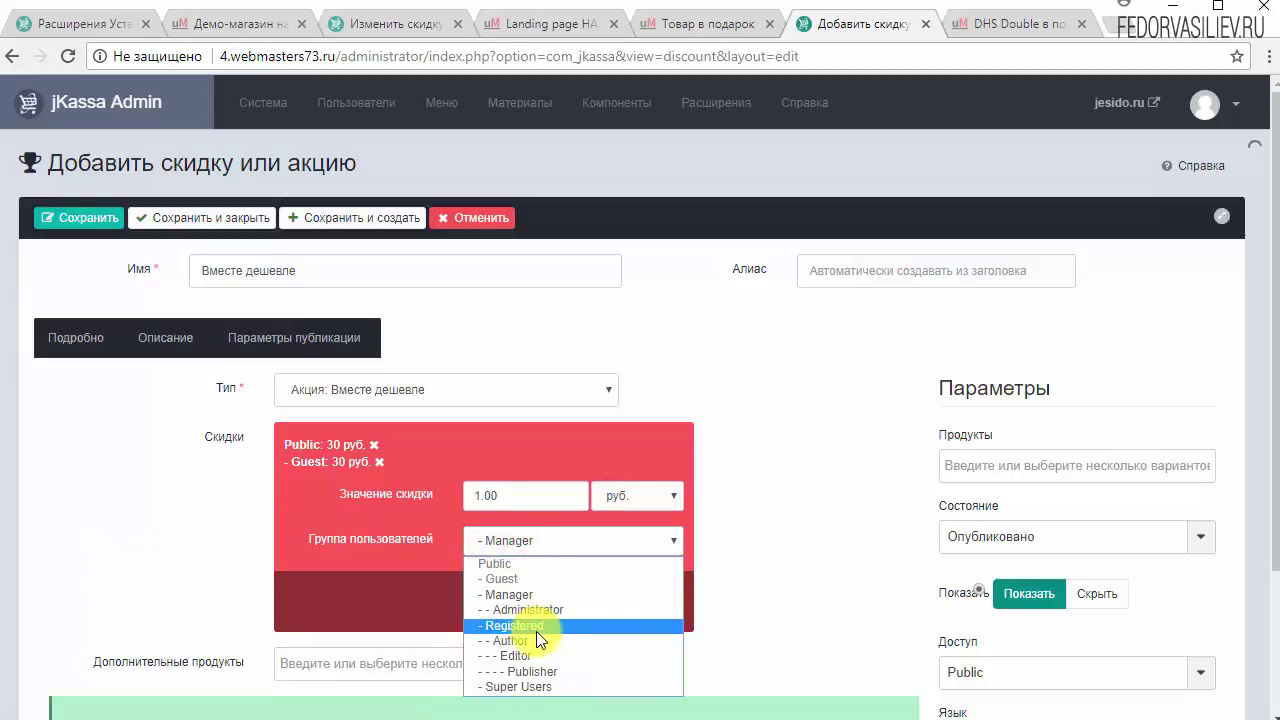
{"action": "left_click", "coordinate": [528, 626]}
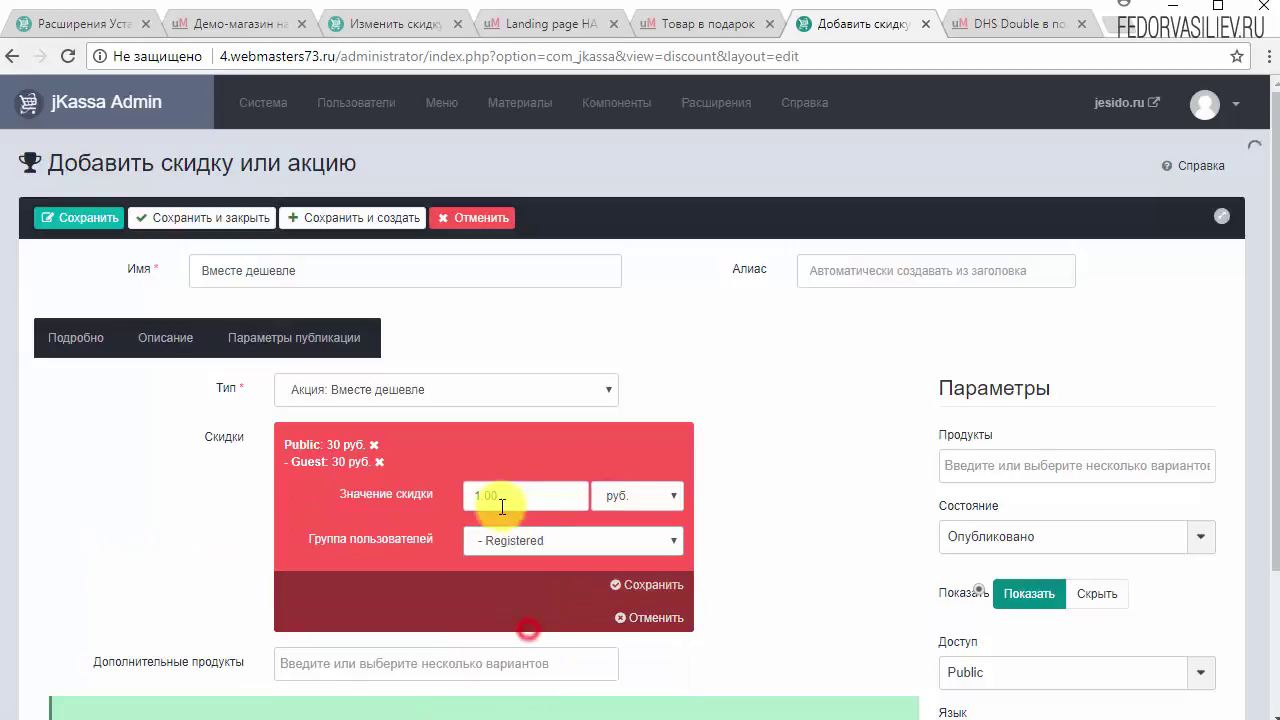
{"action": "left_click_drag", "start_coordinate": [491, 495], "coordinate": [396, 498]}
{"action": "type", "text": "30"}
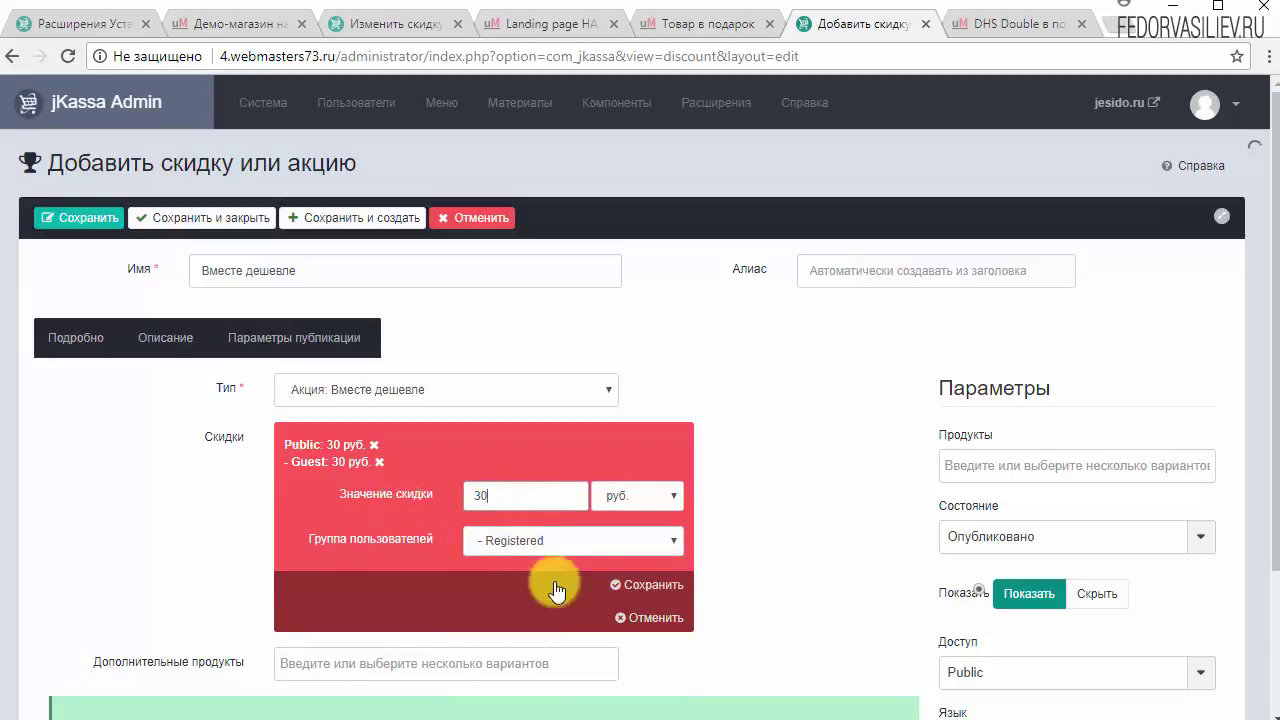
{"action": "left_click", "coordinate": [612, 584]}
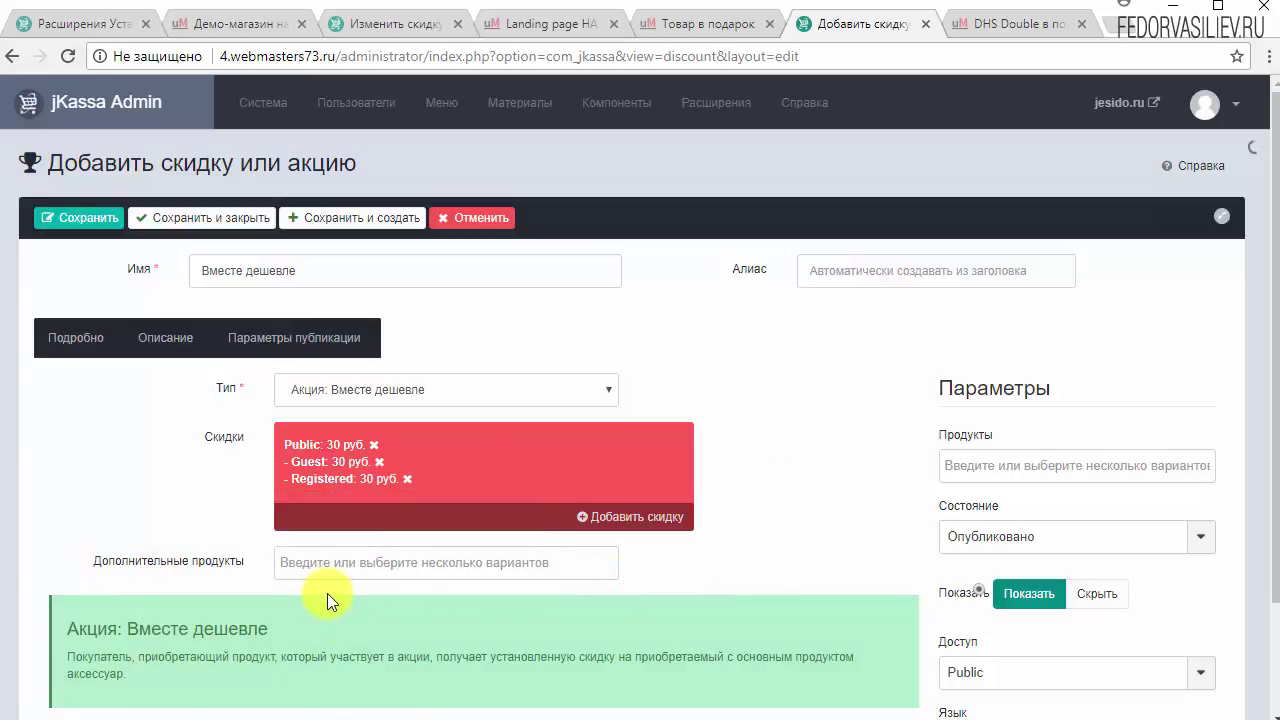
Find the DHS Double ball on the storefront's home page, copy its name and check its price
{"action": "left_click", "coordinate": [335, 575]}
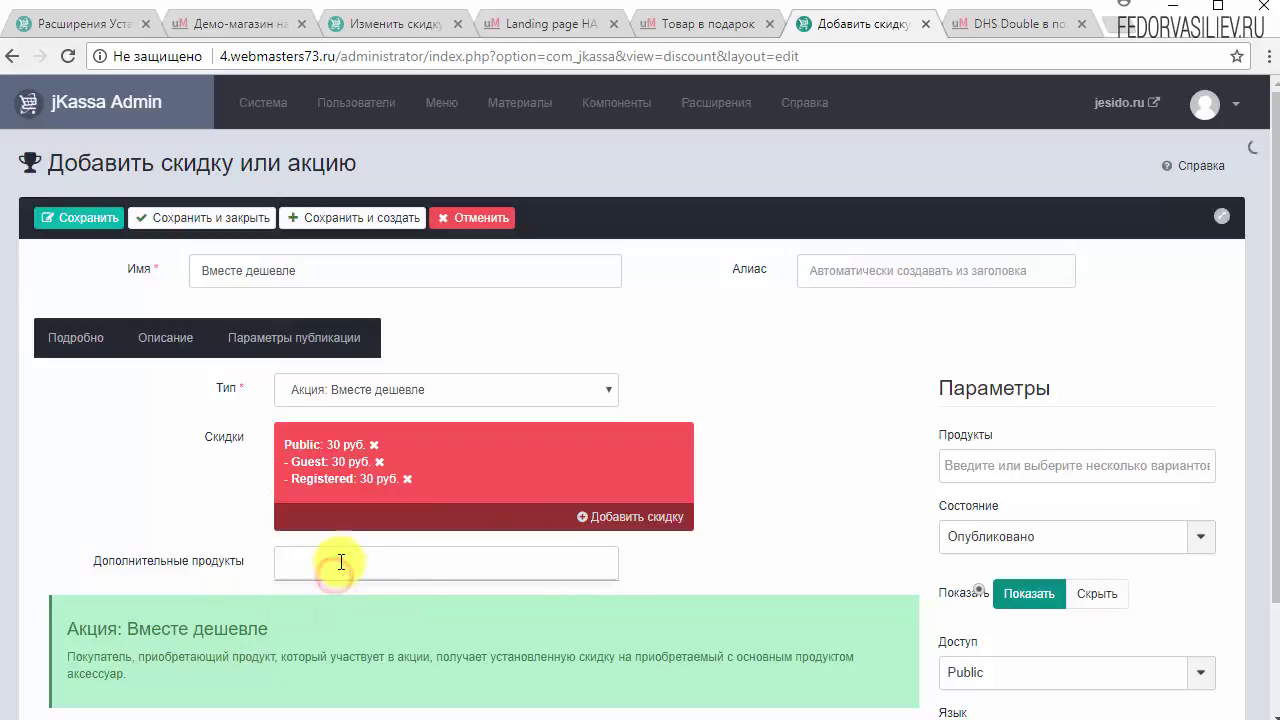
{"action": "left_click", "coordinate": [1000, 30]}
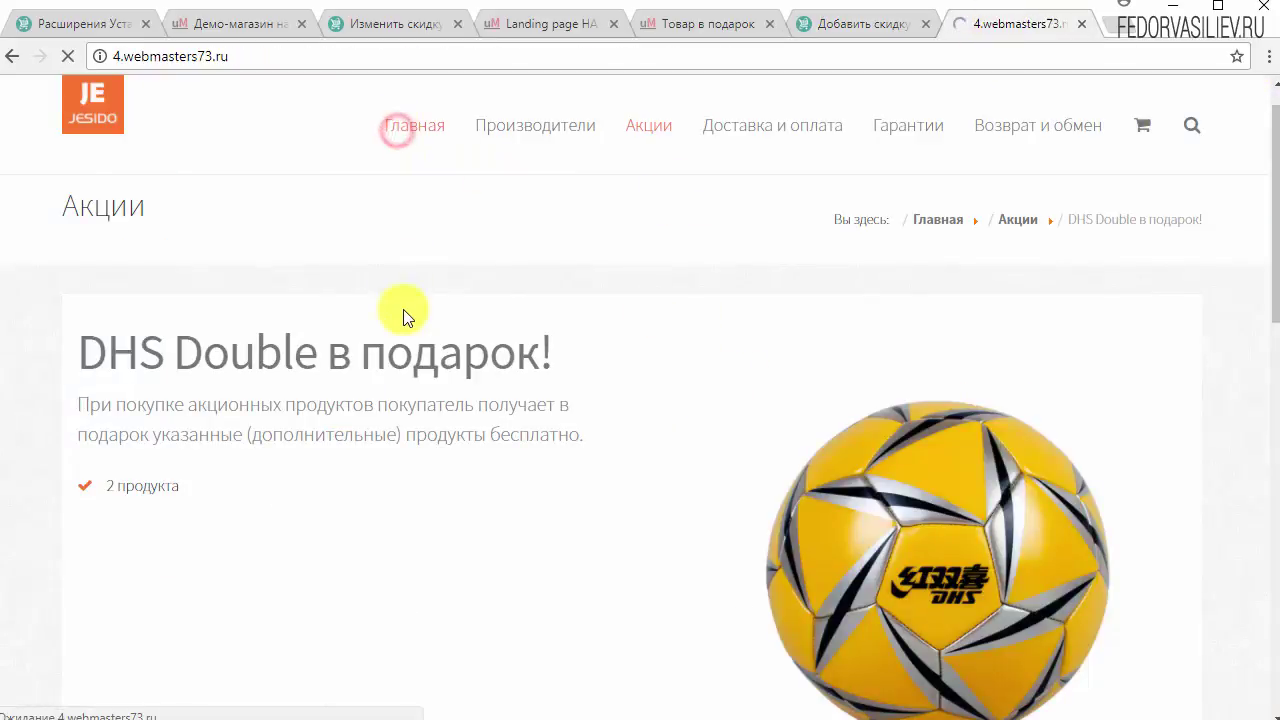
{"action": "scroll", "coordinate": [403, 309], "scroll_direction": "down", "scroll_amount": 7}
{"action": "scroll", "coordinate": [403, 316], "scroll_direction": "down", "scroll_amount": 2}
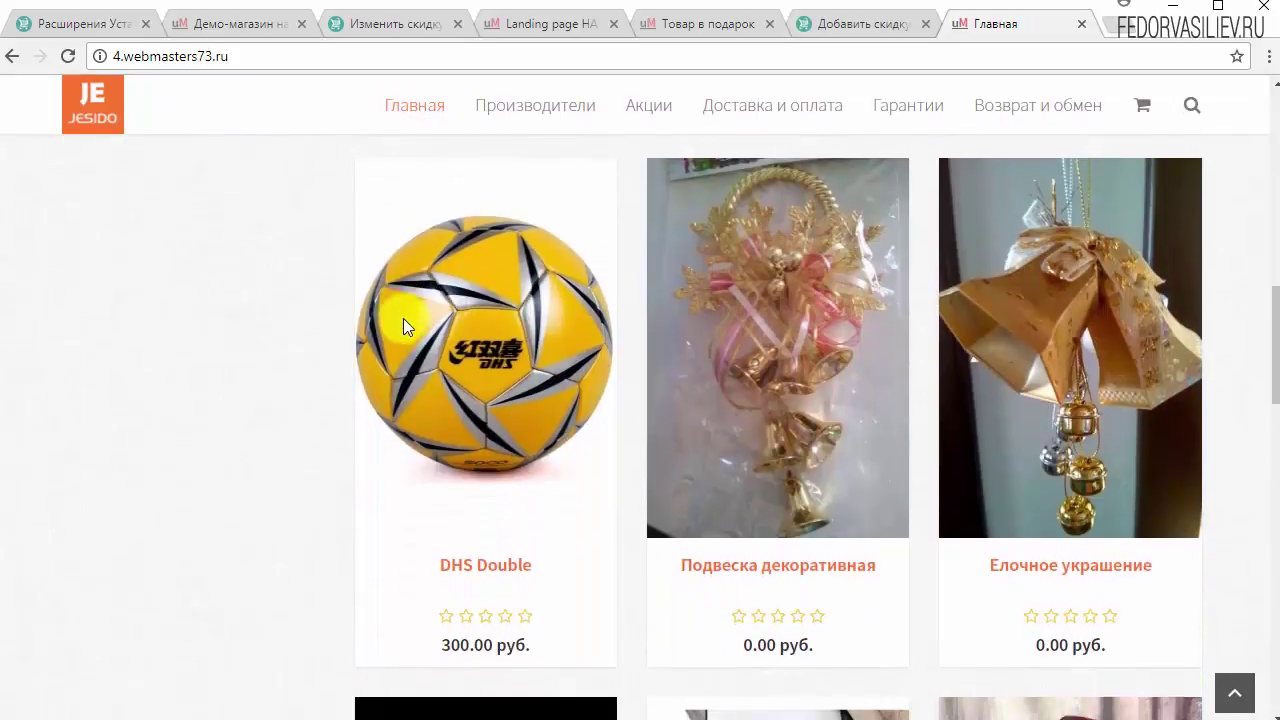
{"action": "left_click_drag", "start_coordinate": [454, 558], "coordinate": [531, 564]}
{"action": "key", "text": "ctrl+c"}
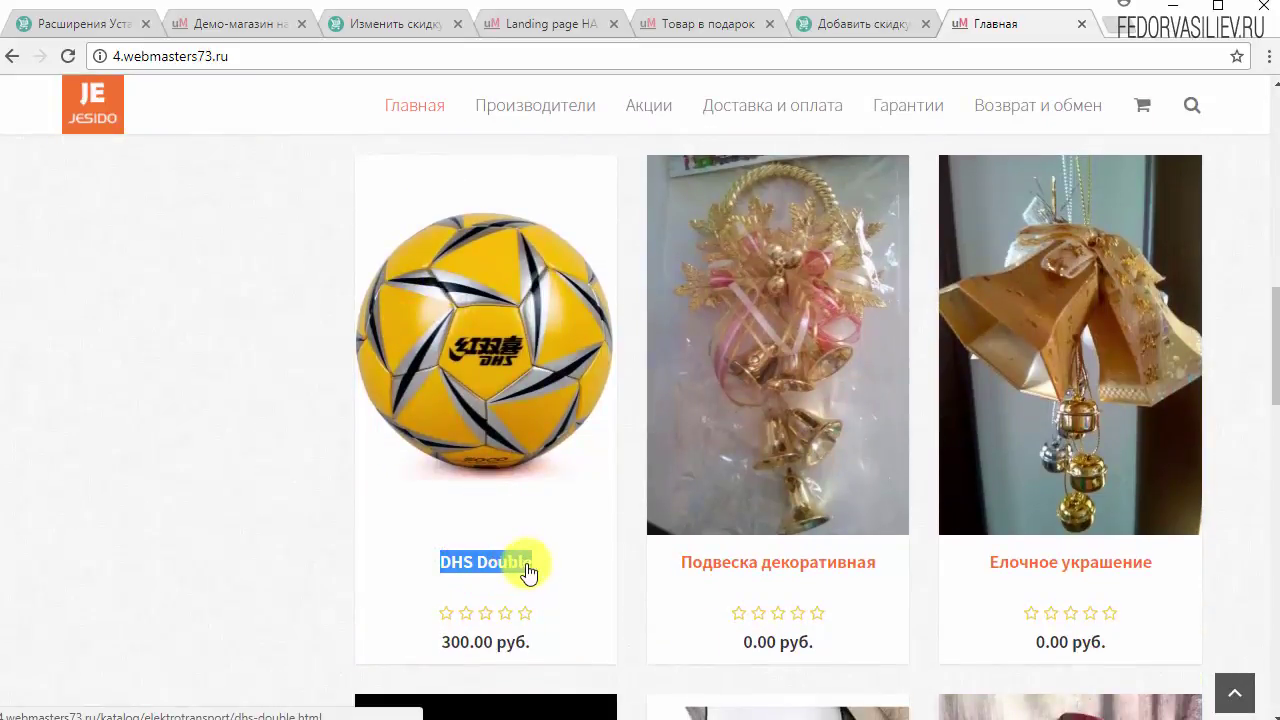
{"action": "right_click", "coordinate": [529, 565]}
{"action": "left_click", "coordinate": [580, 700]}
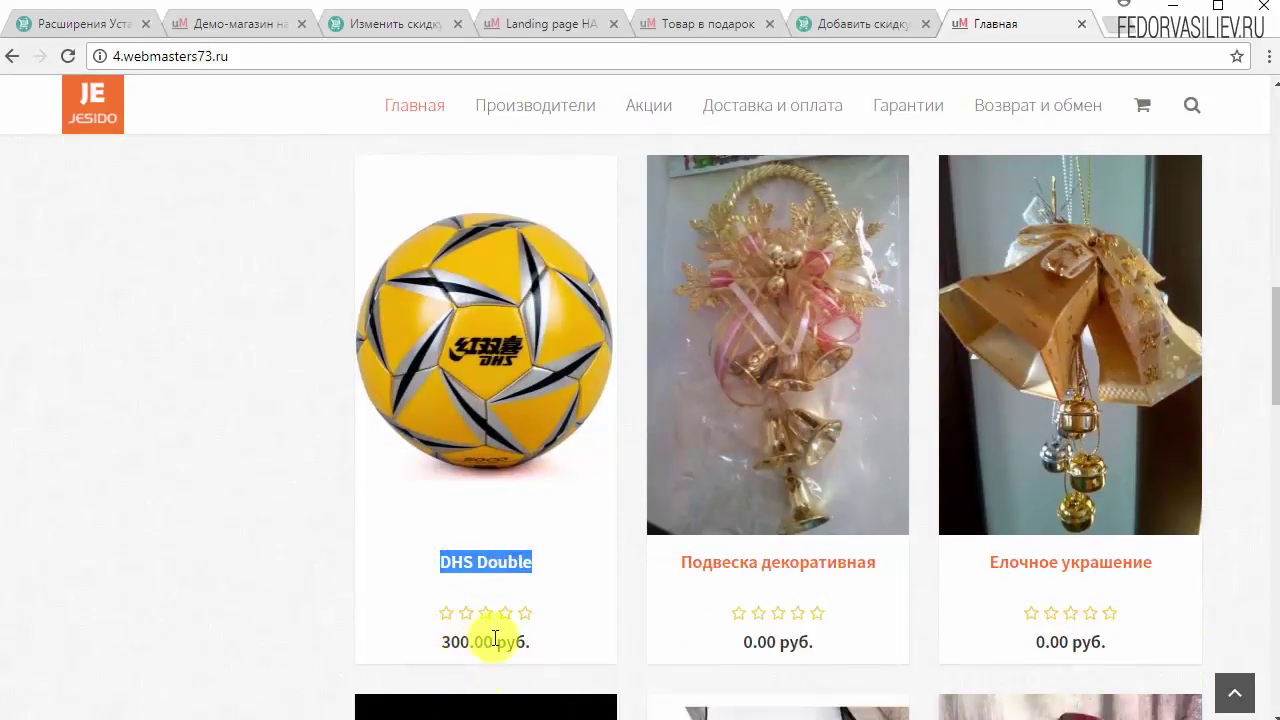
{"action": "double_click", "coordinate": [440, 642]}
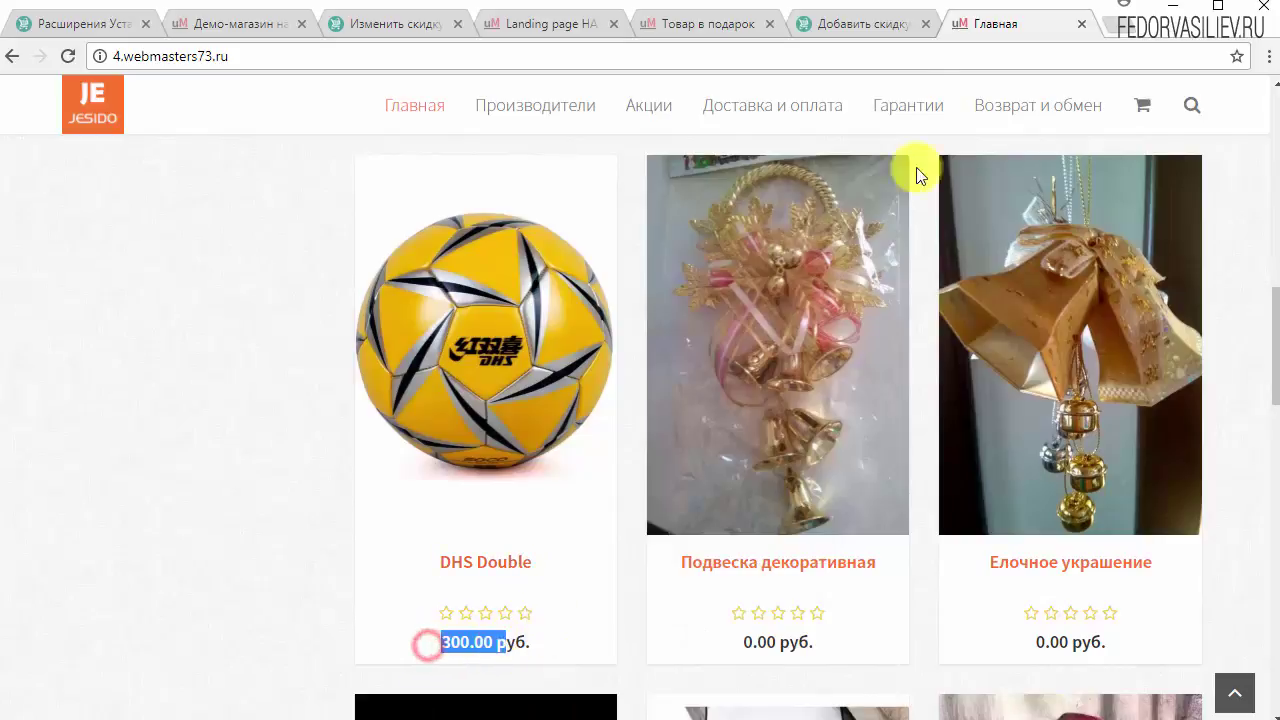
Add DHS Double to the promotion's "Дополнительные продукты" using the copied name
{"action": "left_click", "coordinate": [873, 24]}
{"action": "key", "text": "ctrl+v"}
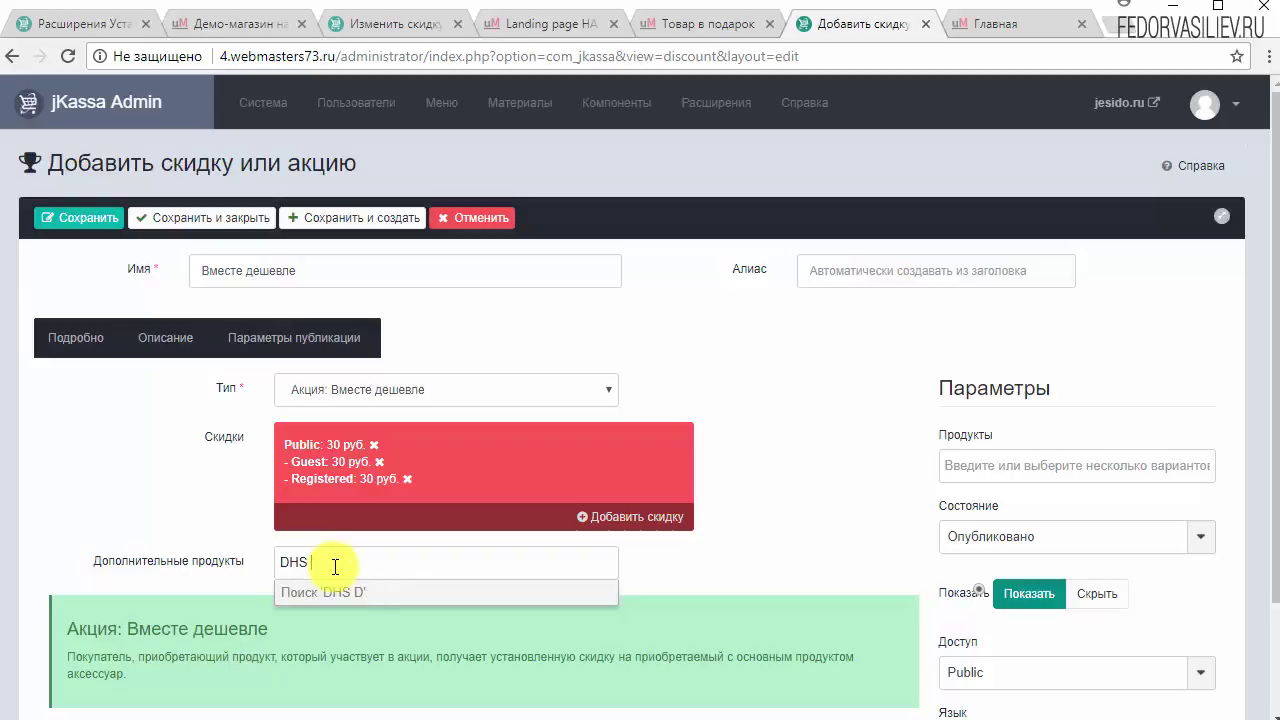
{"action": "left_click", "coordinate": [340, 605]}
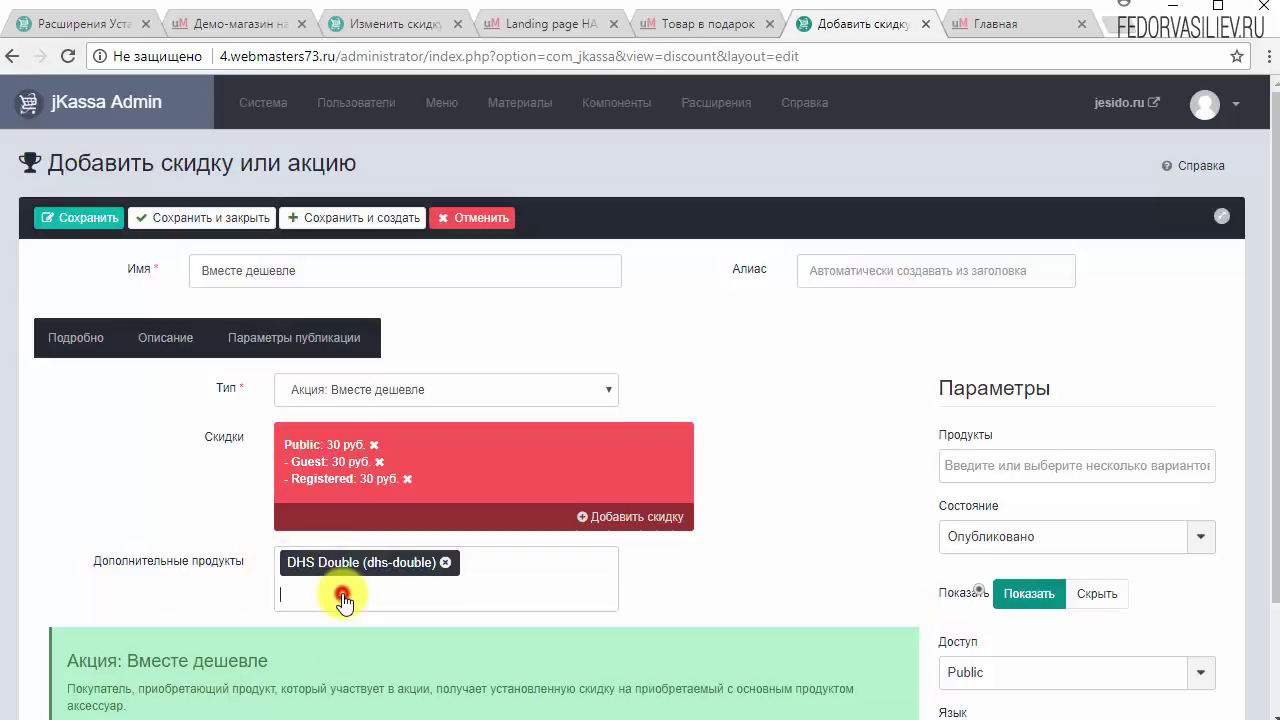
{"action": "left_click", "coordinate": [784, 518]}
{"action": "scroll", "coordinate": [784, 518], "scroll_direction": "down", "scroll_amount": 1}
{"action": "scroll", "coordinate": [784, 518], "scroll_direction": "up", "scroll_amount": 1}
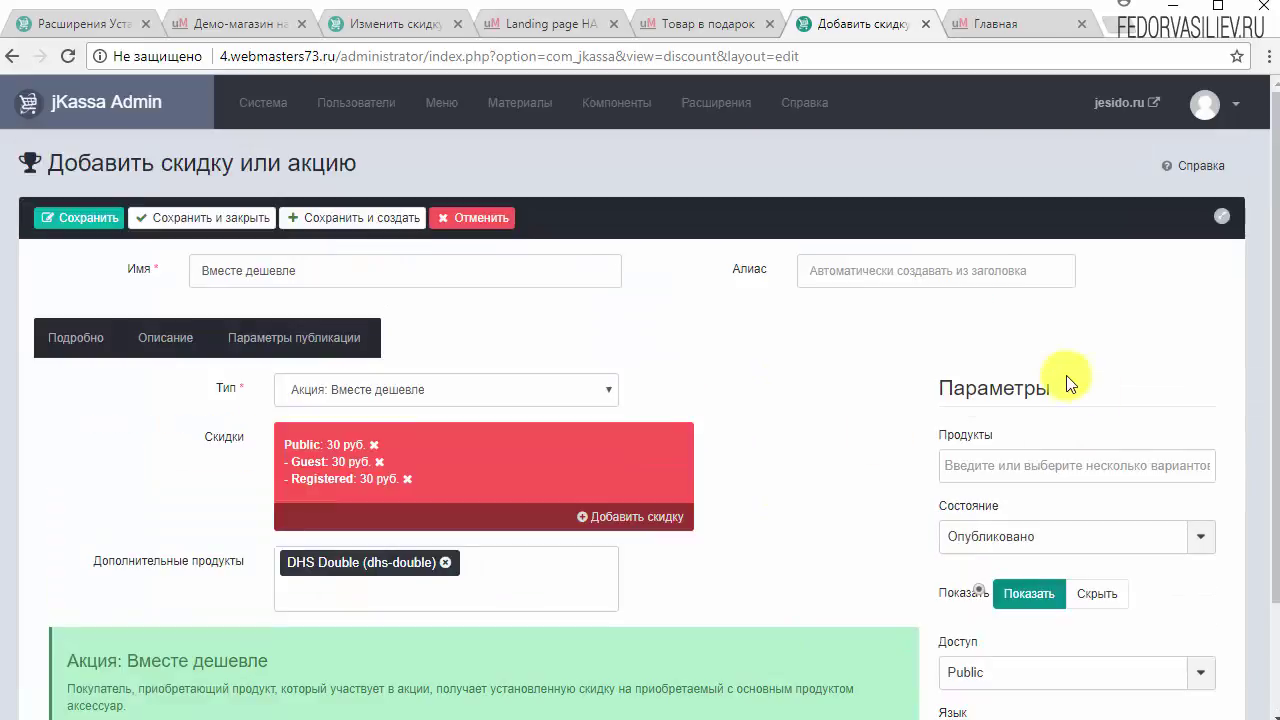
Copy the product name "Xiaomi 1More Piston In-Ear Earphones" from the storefront's home page
{"action": "left_click", "coordinate": [1103, 463]}
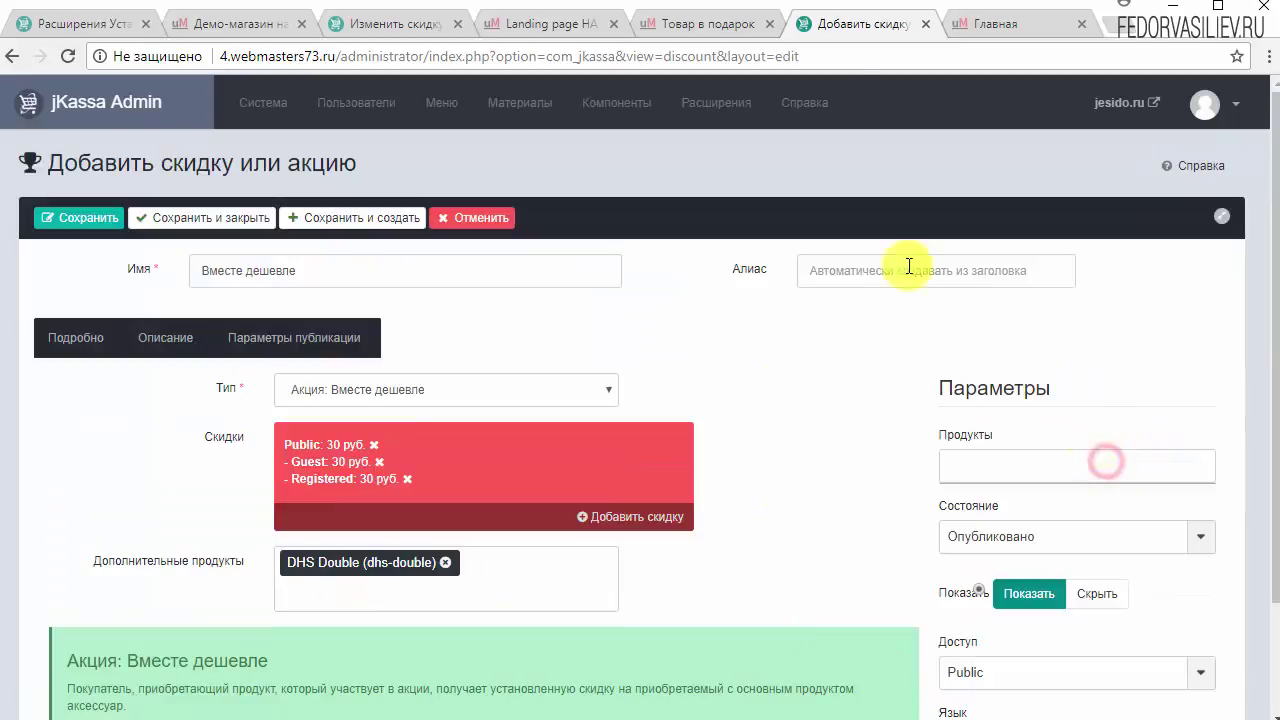
{"action": "left_click", "coordinate": [988, 24]}
{"action": "scroll", "coordinate": [603, 557], "scroll_direction": "up", "scroll_amount": 5}
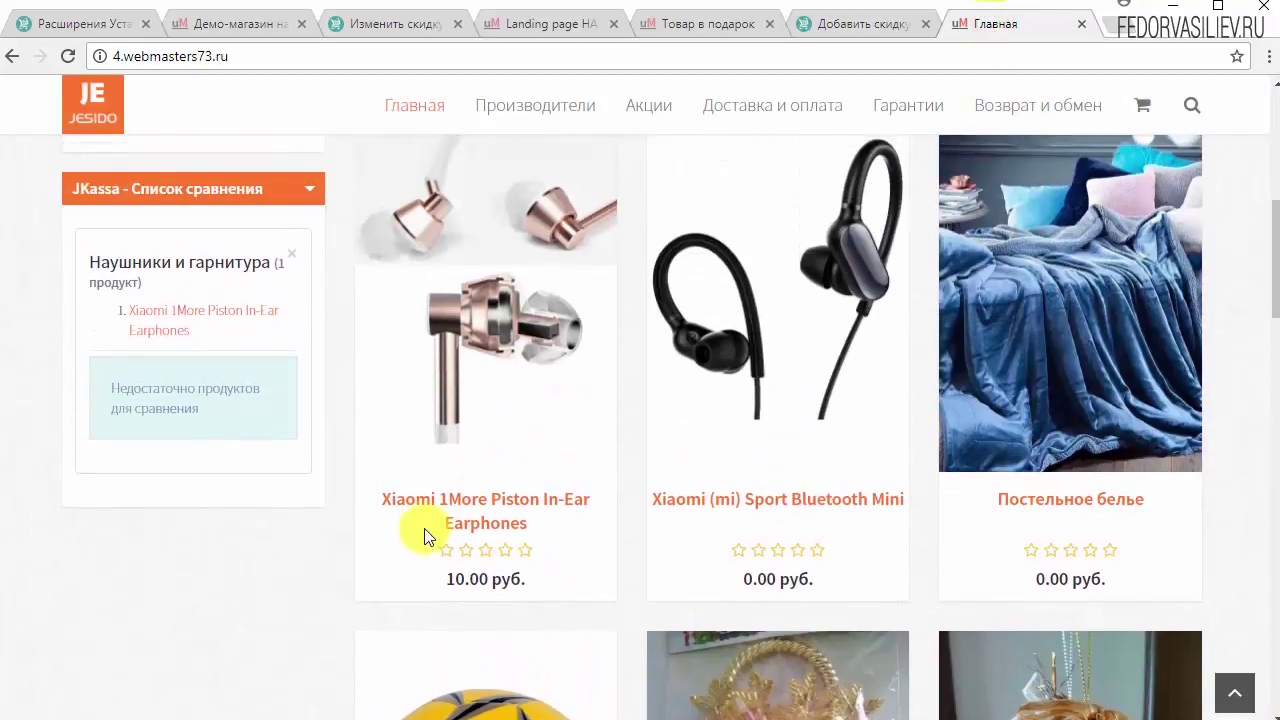
{"action": "left_click_drag", "start_coordinate": [374, 503], "coordinate": [523, 540]}
{"action": "key", "text": "ctrl+c"}
{"action": "right_click", "coordinate": [511, 526]}
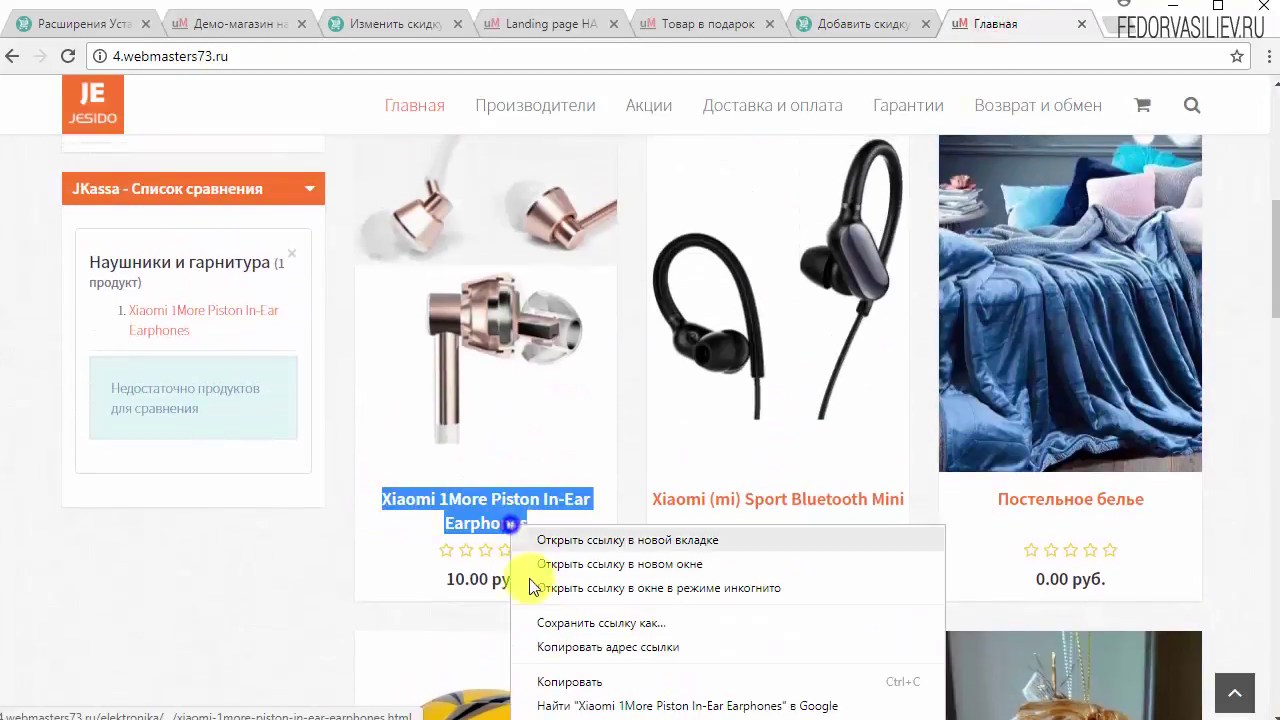
{"action": "left_click", "coordinate": [575, 682]}
Add Xiaomi 1More Piston In-Ear Earphones to the promotion's "Продукты" using the copied name and save the promotion
{"action": "left_click", "coordinate": [868, 28]}
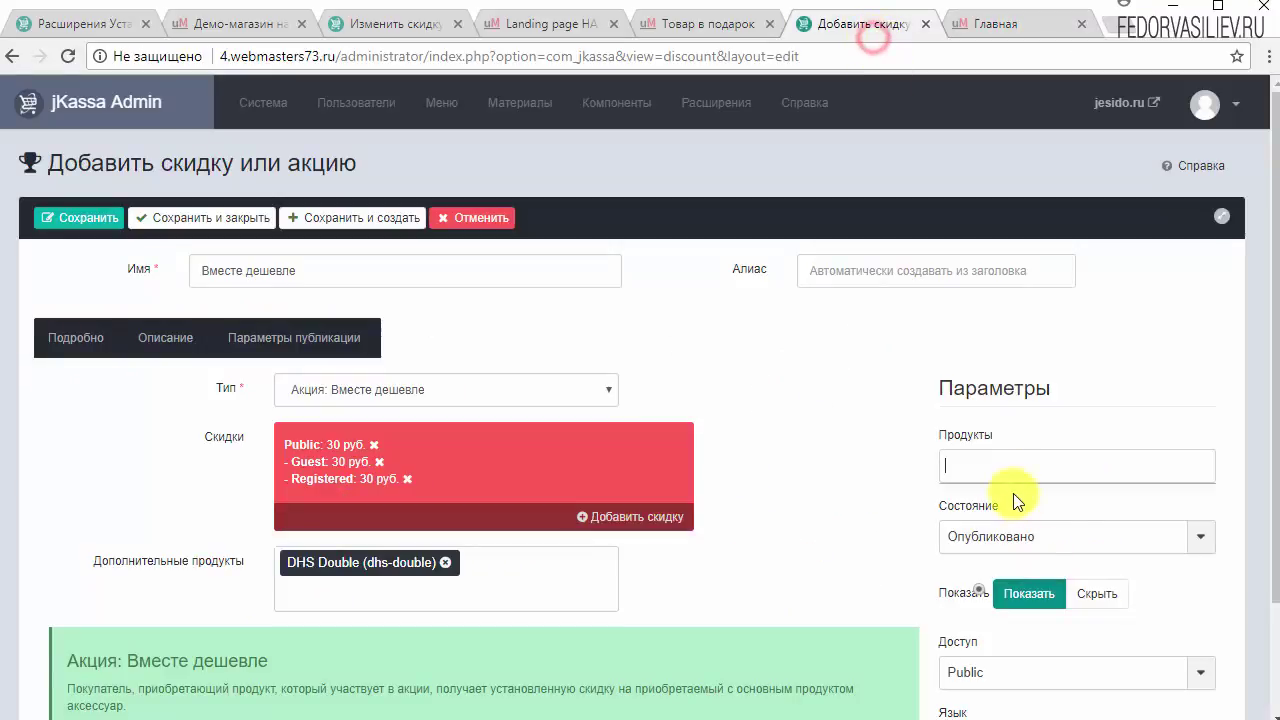
{"action": "key", "text": "ctrl+v"}
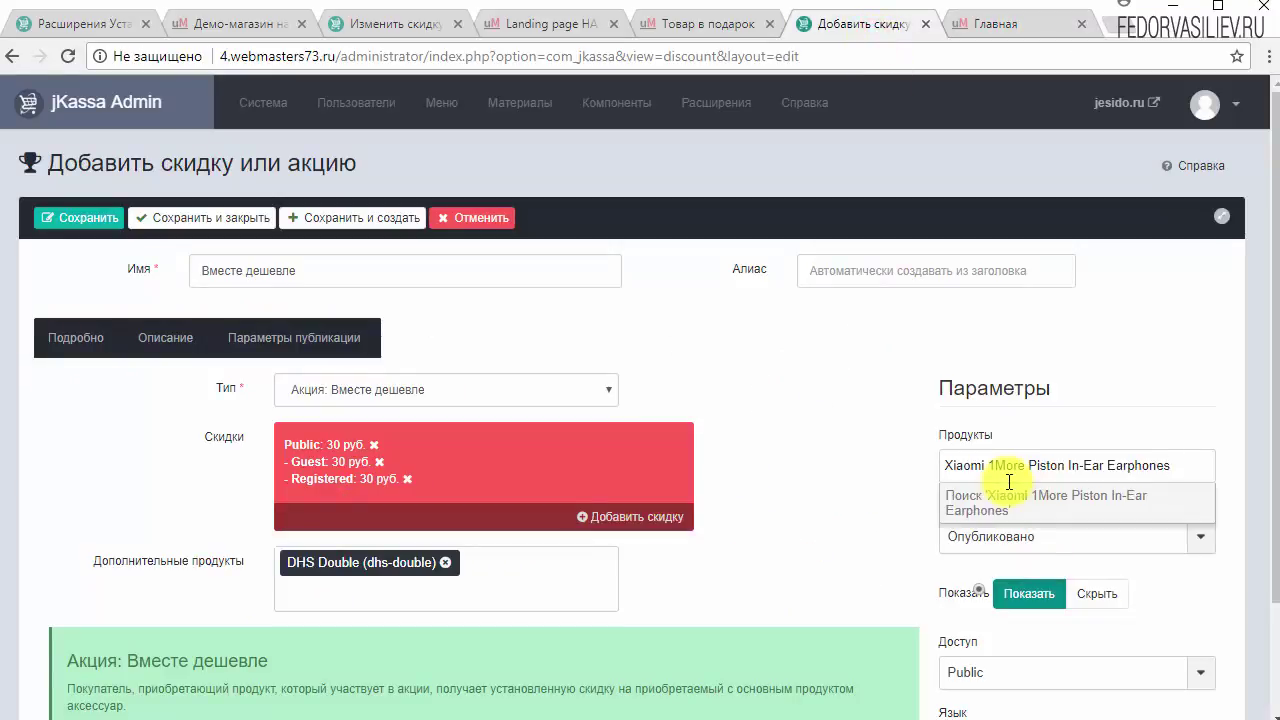
{"action": "key", "text": "BackSpace"}
{"action": "key", "text": "BackSpace"}
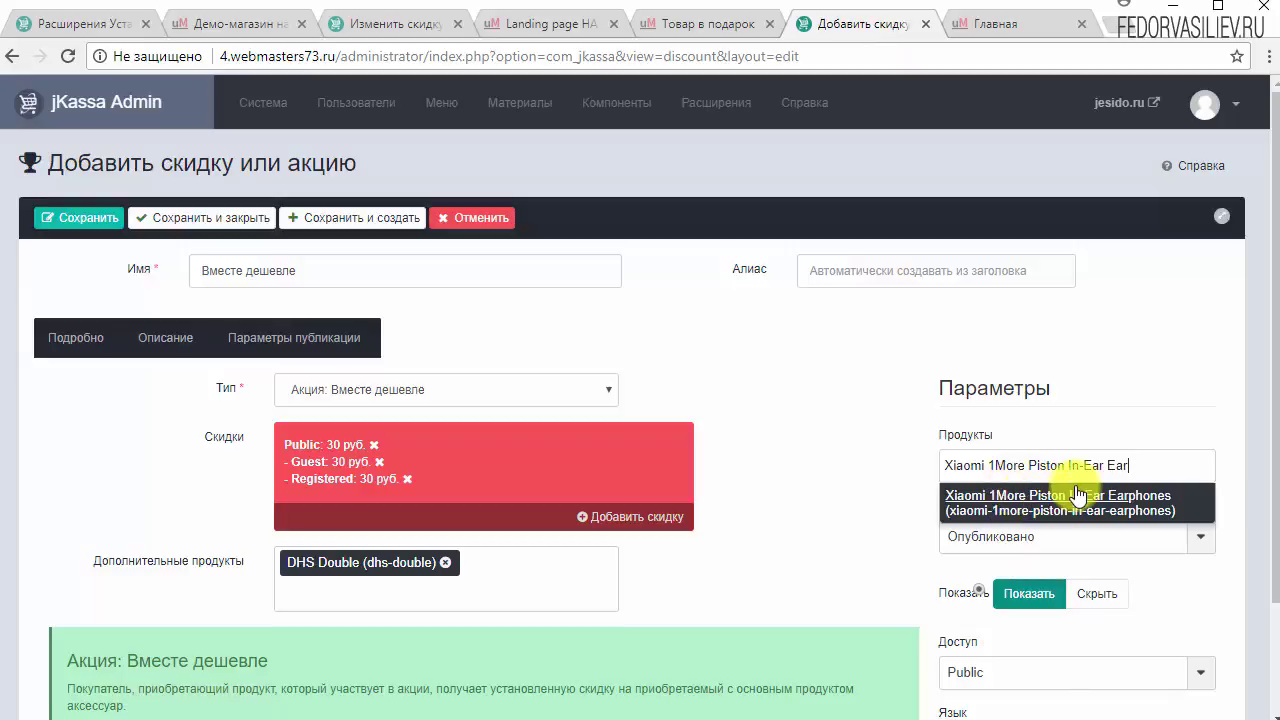
{"action": "left_click", "coordinate": [1010, 492]}
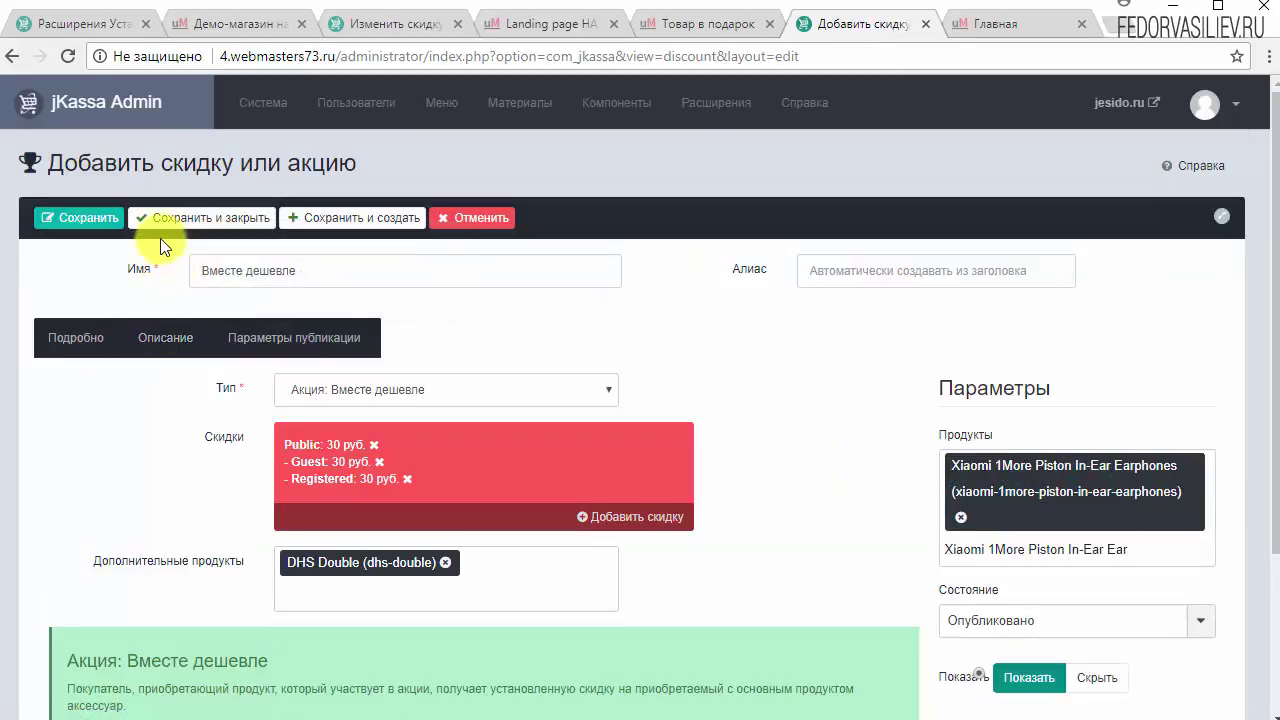
{"action": "left_click", "coordinate": [104, 222]}
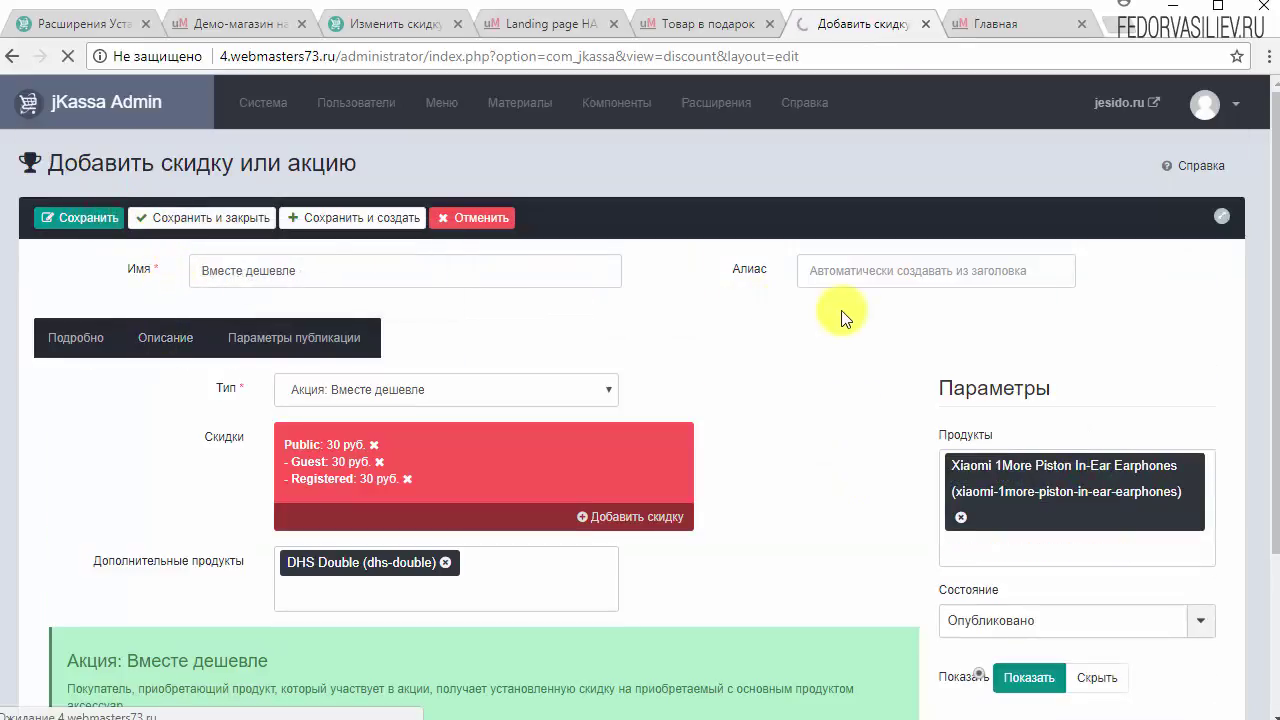
Open the Xiaomi 1More Piston In-Ear Earphones page on the storefront and look for the promotion among its product sections
{"action": "key", "text": "ctrl+Tab"}
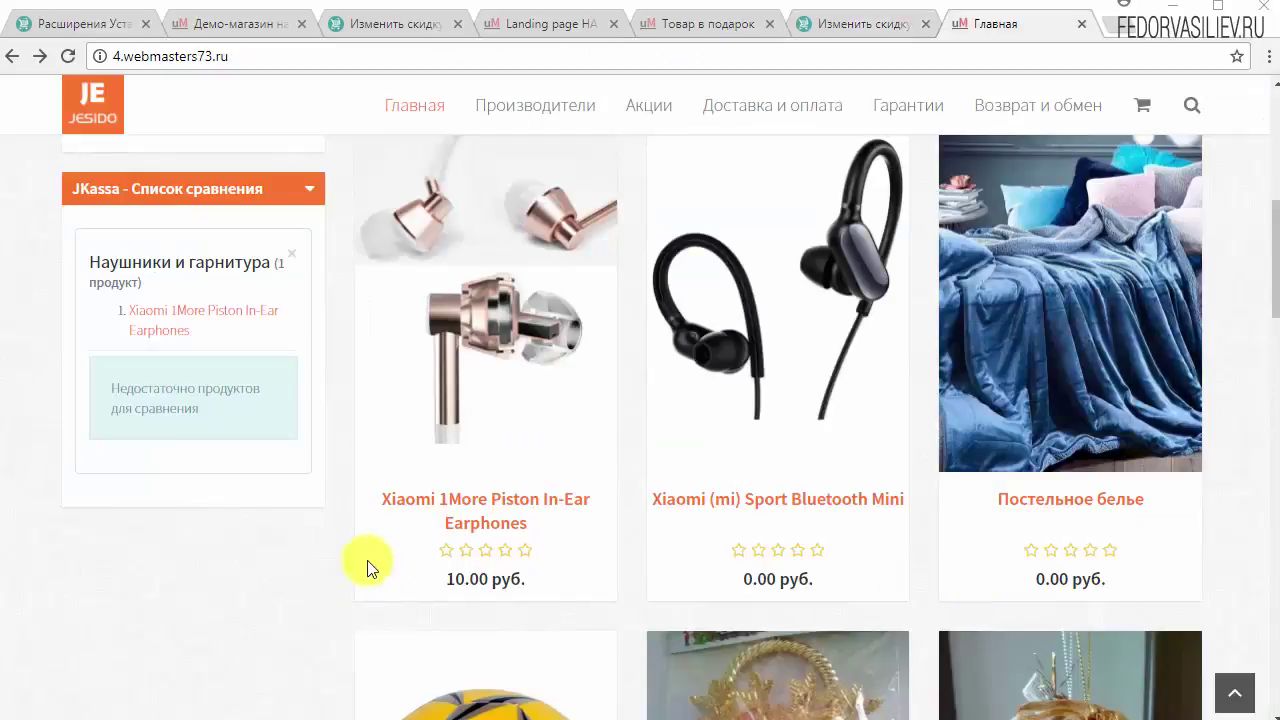
{"action": "left_click", "coordinate": [395, 498]}
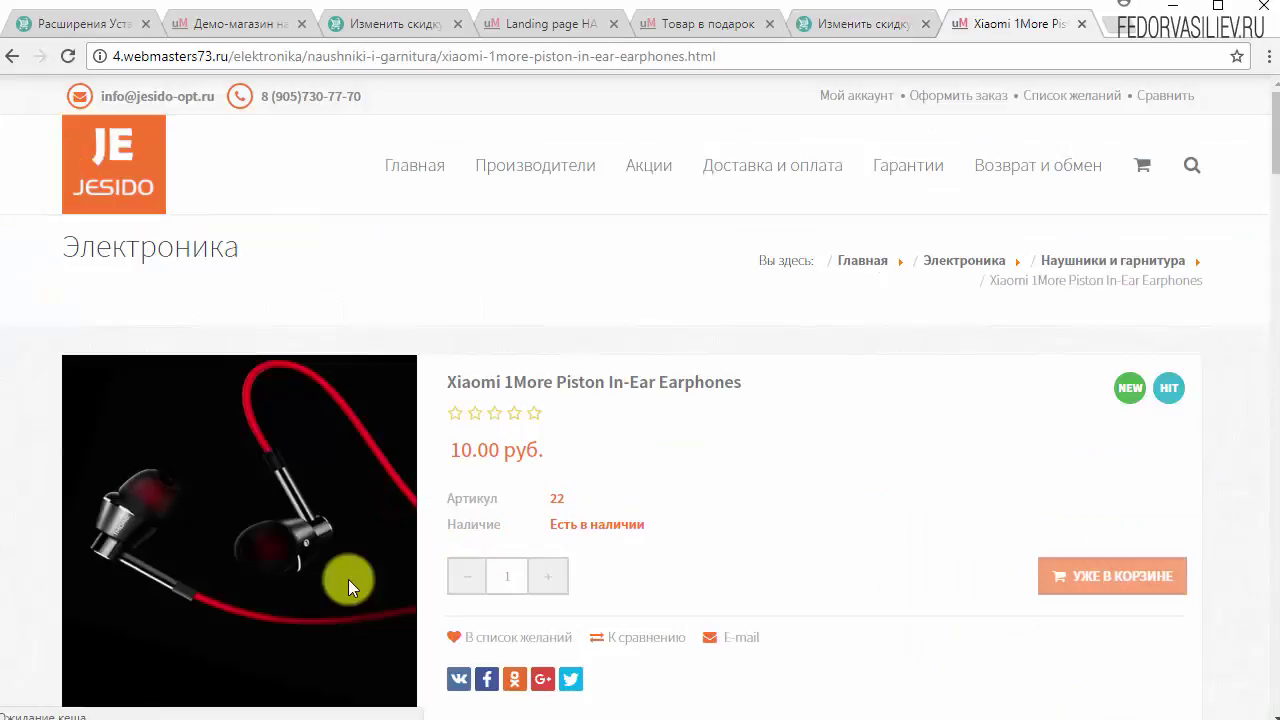
{"action": "scroll", "coordinate": [686, 514], "scroll_direction": "down", "scroll_amount": 4}
{"action": "scroll", "coordinate": [697, 514], "scroll_direction": "up", "scroll_amount": 4}
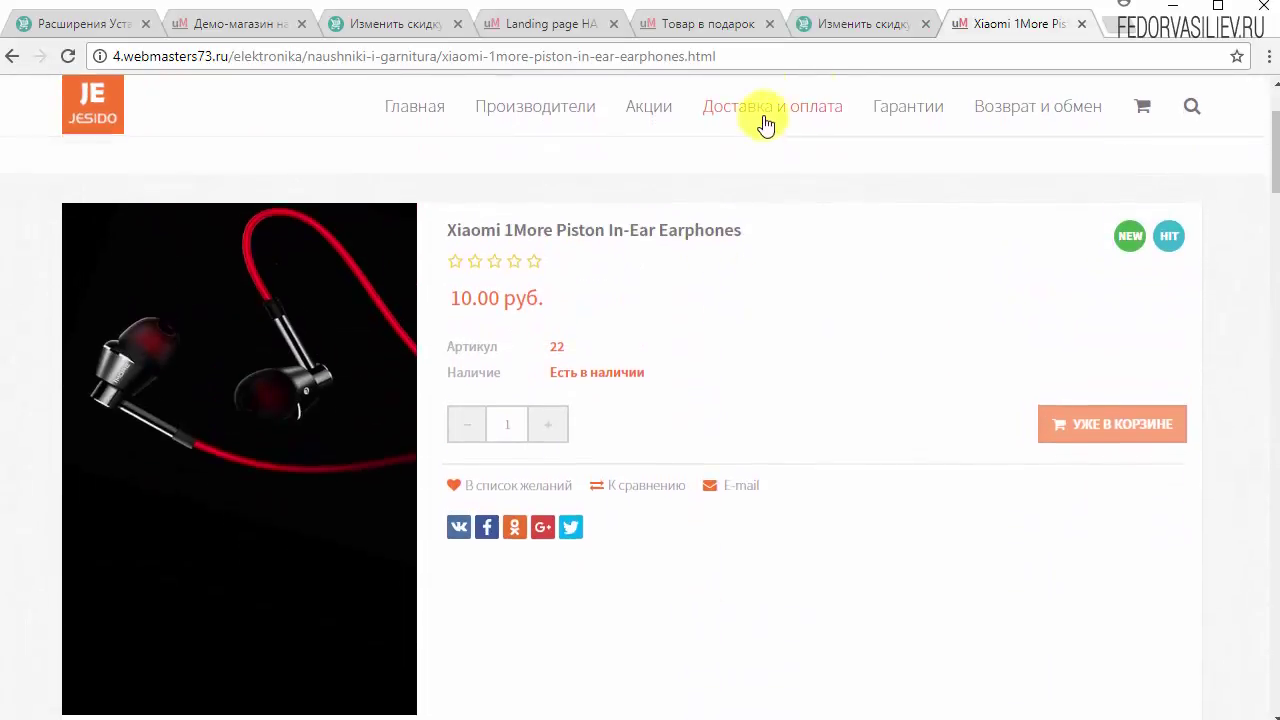
{"action": "left_click", "coordinate": [859, 26]}
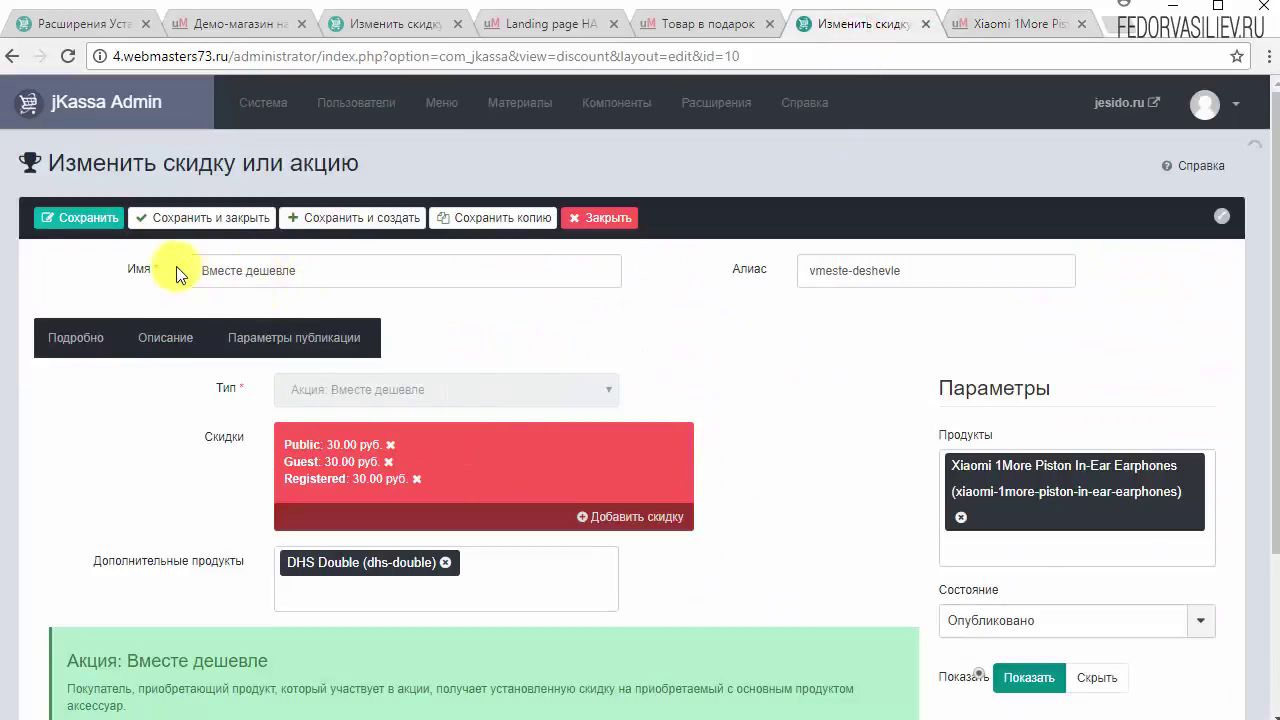
{"action": "left_click", "coordinate": [1006, 28]}
{"action": "scroll", "coordinate": [555, 340], "scroll_direction": "down", "scroll_amount": 3}
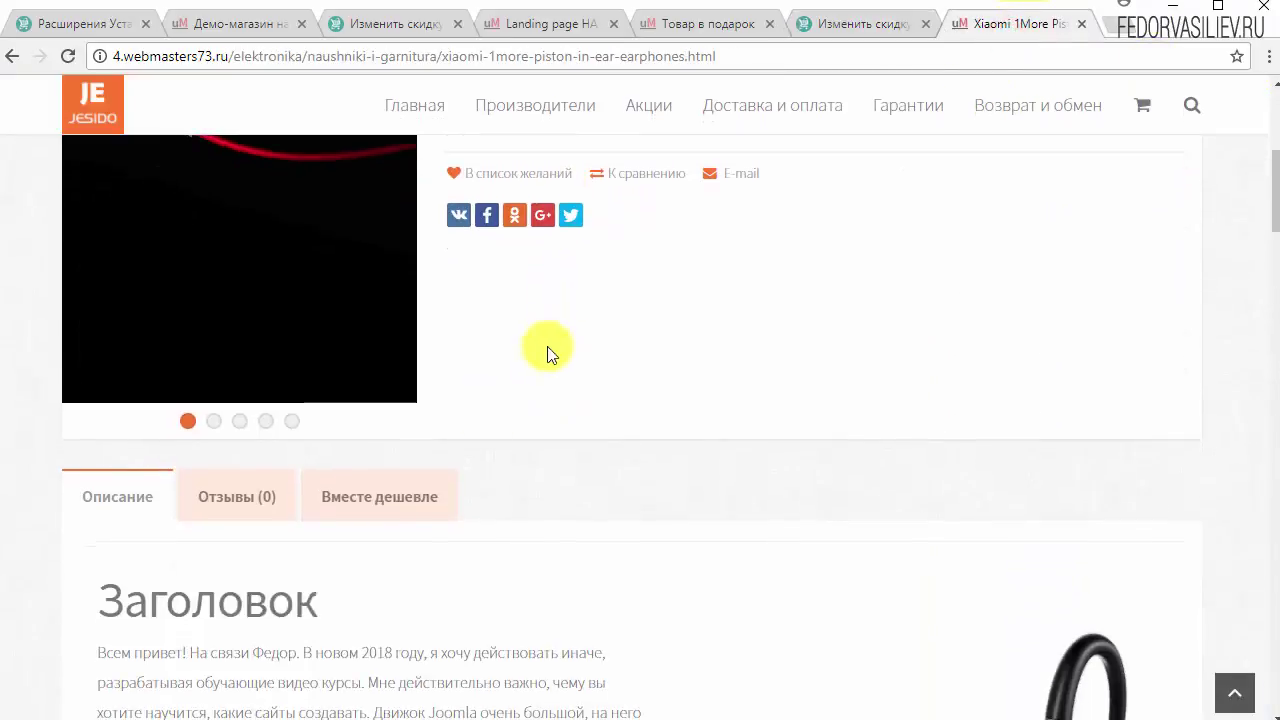
{"action": "scroll", "coordinate": [326, 510], "scroll_direction": "down", "scroll_amount": 2}
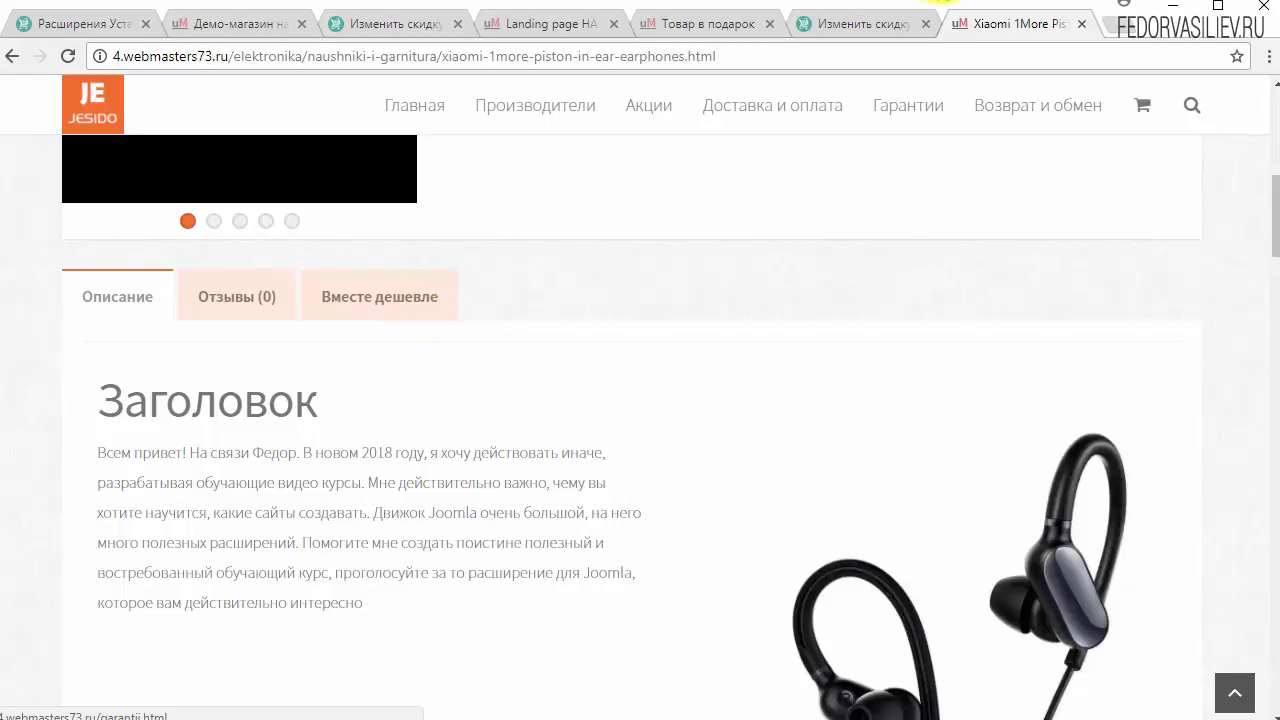
Compare the promotion's name with the product page's section titles and view the "Вместе дешевле" bundle offer
{"action": "left_click", "coordinate": [886, 26]}
{"action": "triple_click", "coordinate": [331, 279]}
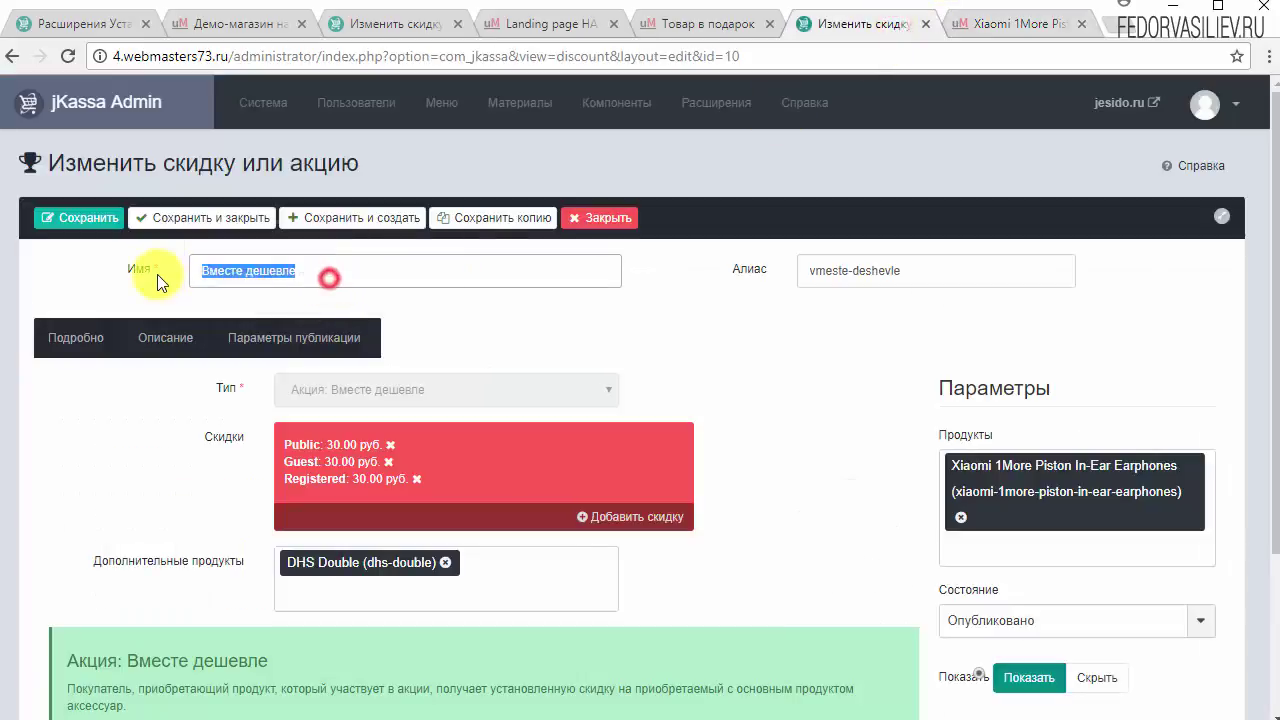
{"action": "left_click", "coordinate": [986, 27]}
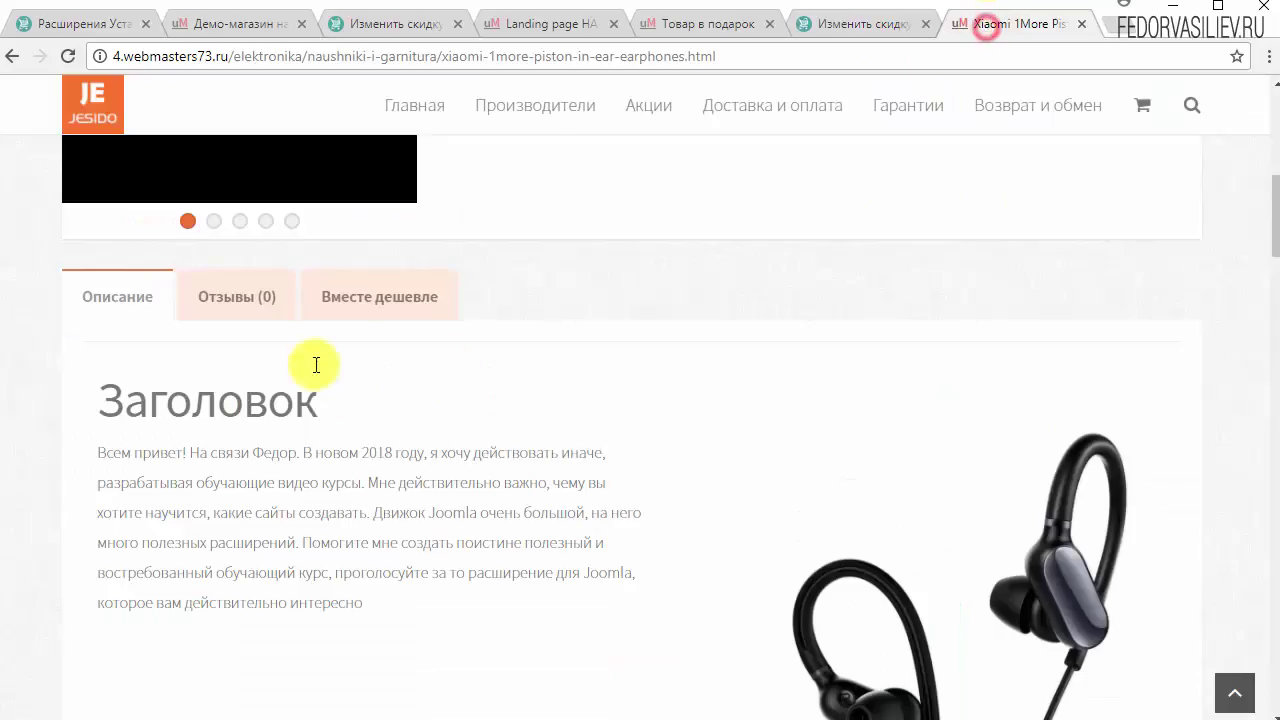
{"action": "left_click", "coordinate": [371, 297]}
{"action": "scroll", "coordinate": [333, 360], "scroll_direction": "down", "scroll_amount": 2}
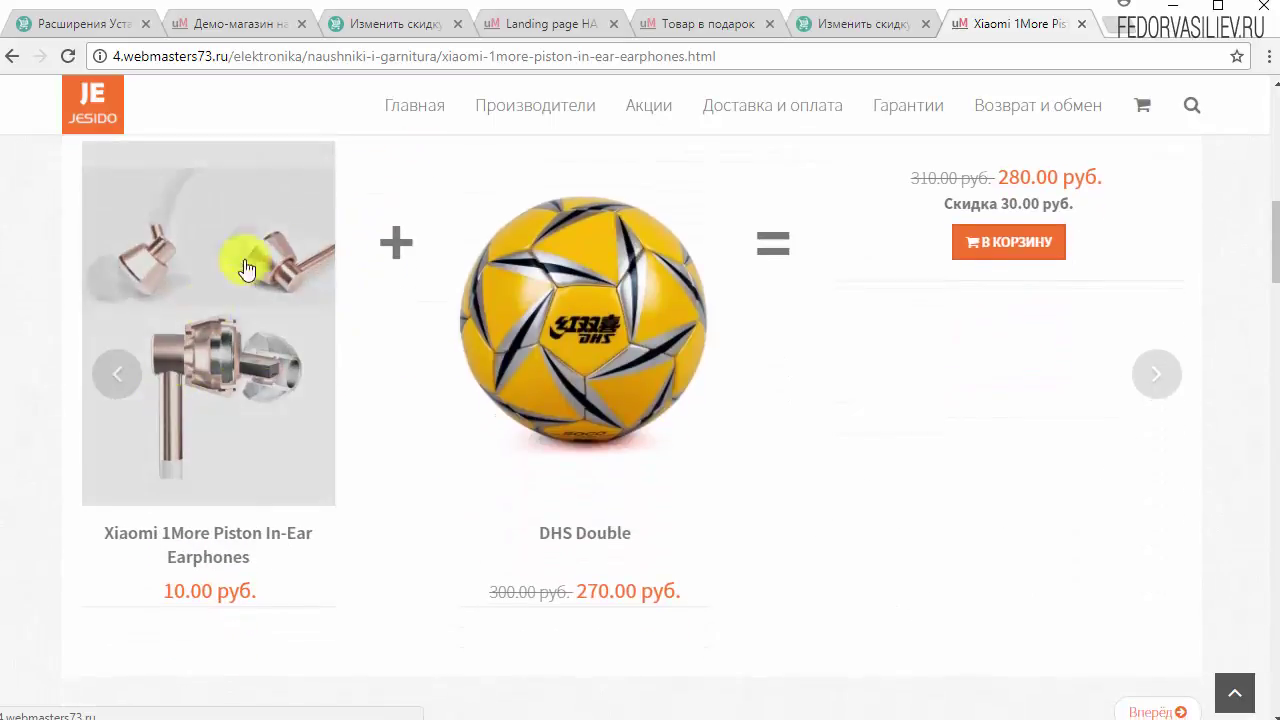
{"action": "scroll", "coordinate": [776, 532], "scroll_direction": "up", "scroll_amount": 2}
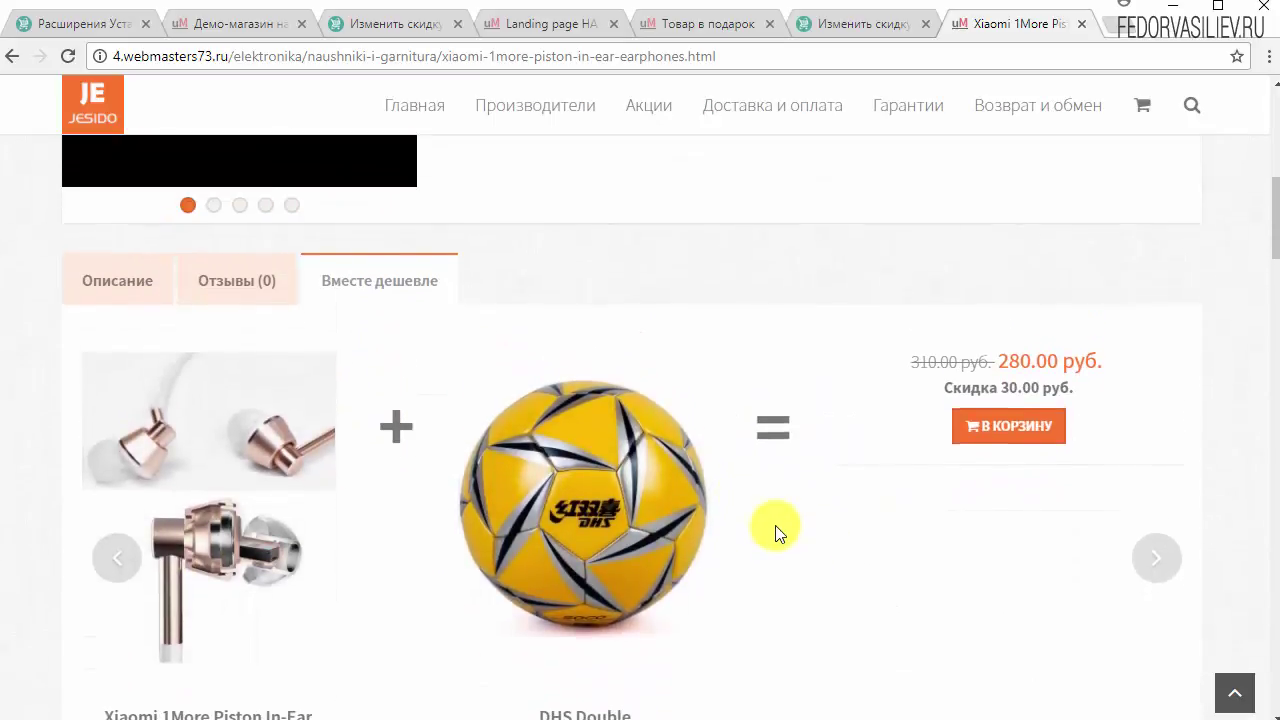
{"action": "scroll", "coordinate": [774, 531], "scroll_direction": "down", "scroll_amount": 2}
{"action": "left_click_drag", "start_coordinate": [152, 561], "coordinate": [228, 561]}
{"action": "left_click", "coordinate": [415, 596]}
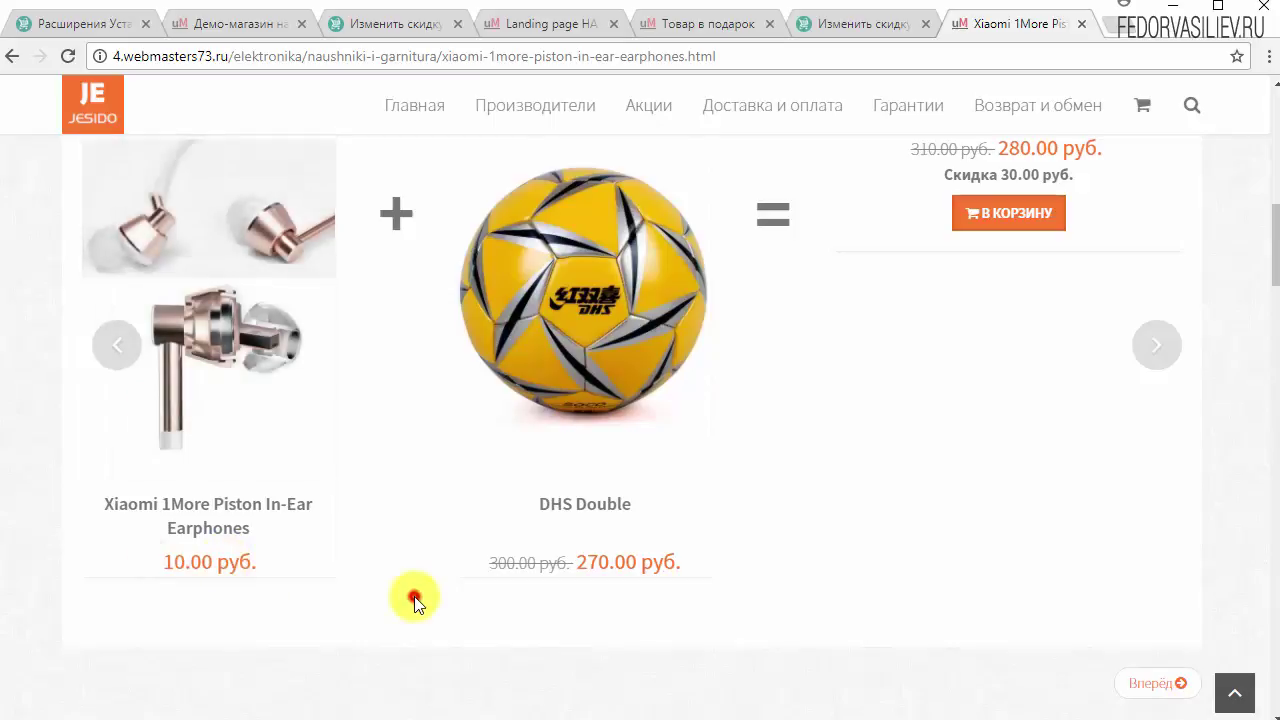
Check the DHS Double price, the bundle total and the discount in the offer against the promotion's settings
{"action": "left_click", "coordinate": [870, 28]}
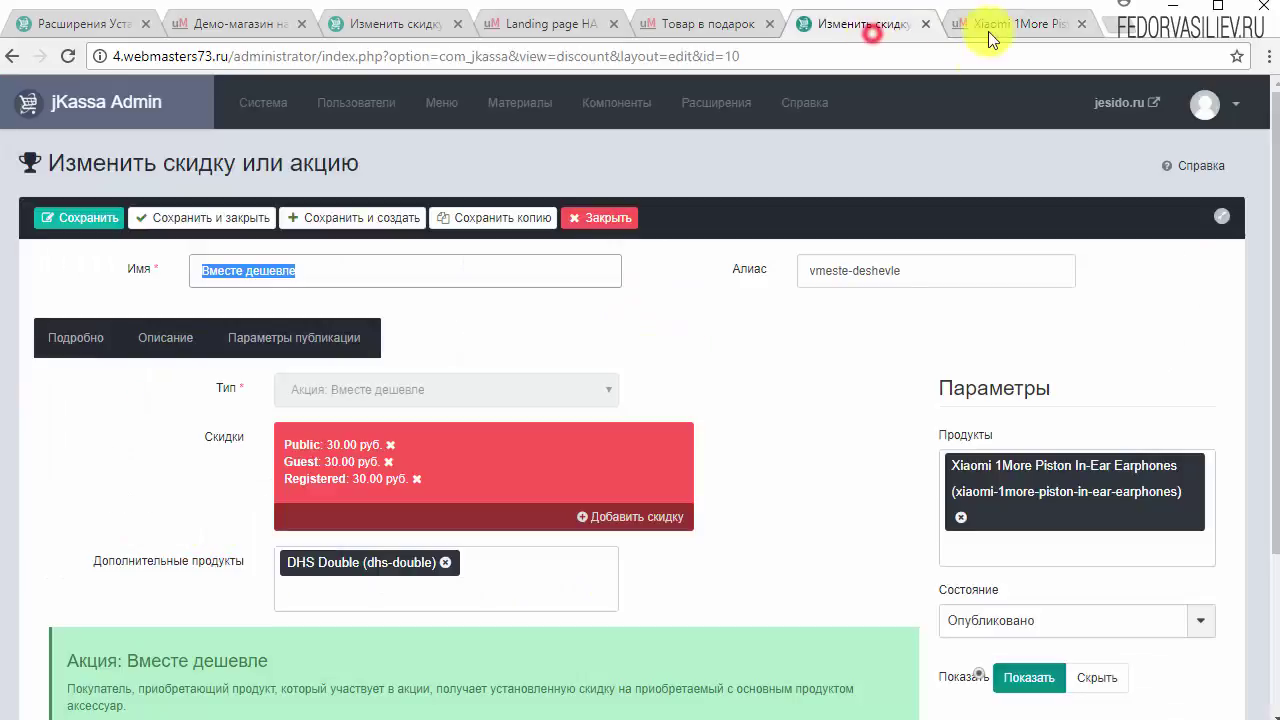
{"action": "left_click", "coordinate": [1011, 27]}
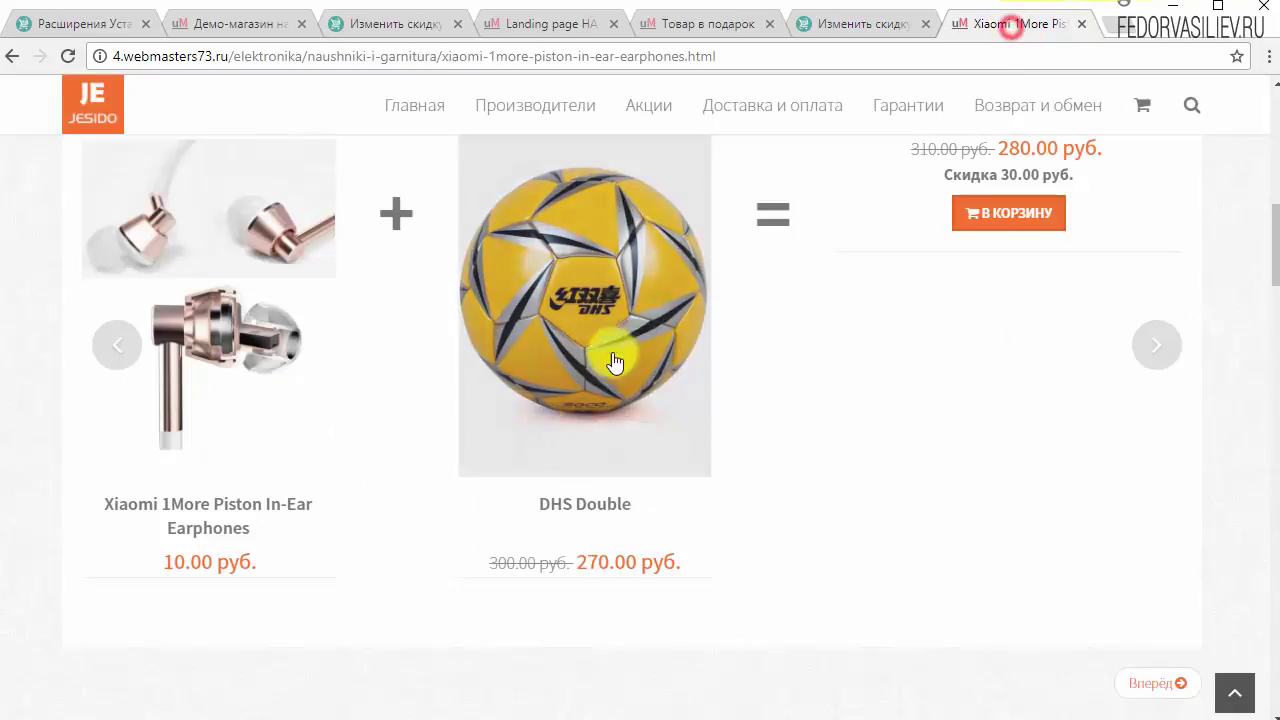
{"action": "left_click_drag", "start_coordinate": [575, 567], "coordinate": [643, 562]}
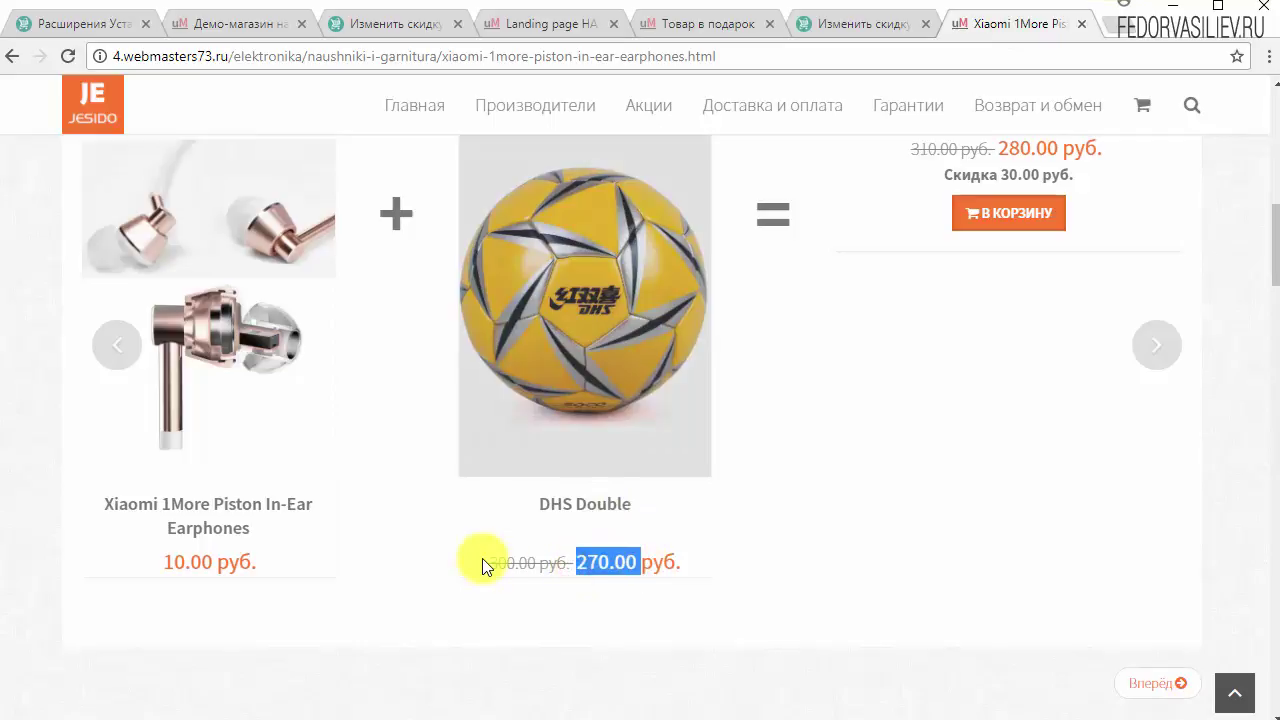
{"action": "left_click_drag", "start_coordinate": [486, 562], "coordinate": [551, 562]}
{"action": "scroll", "coordinate": [966, 548], "scroll_direction": "up", "scroll_amount": 1}
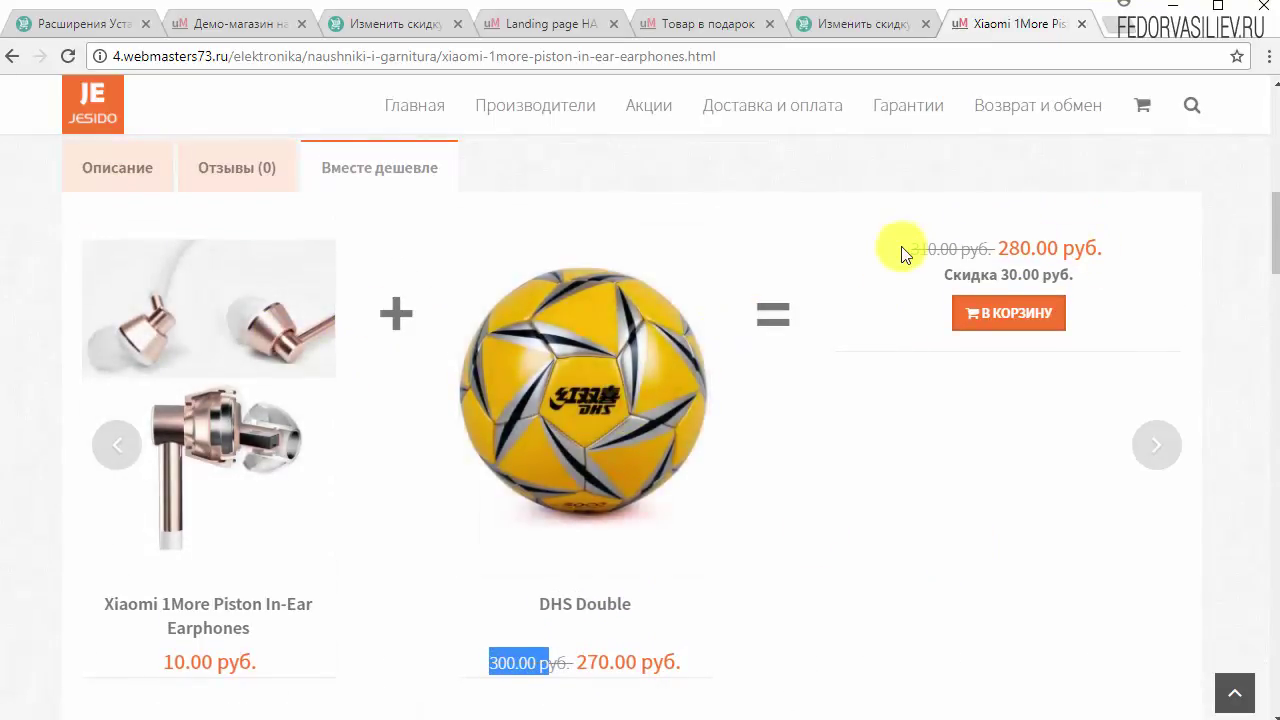
{"action": "left_click_drag", "start_coordinate": [903, 253], "coordinate": [987, 251]}
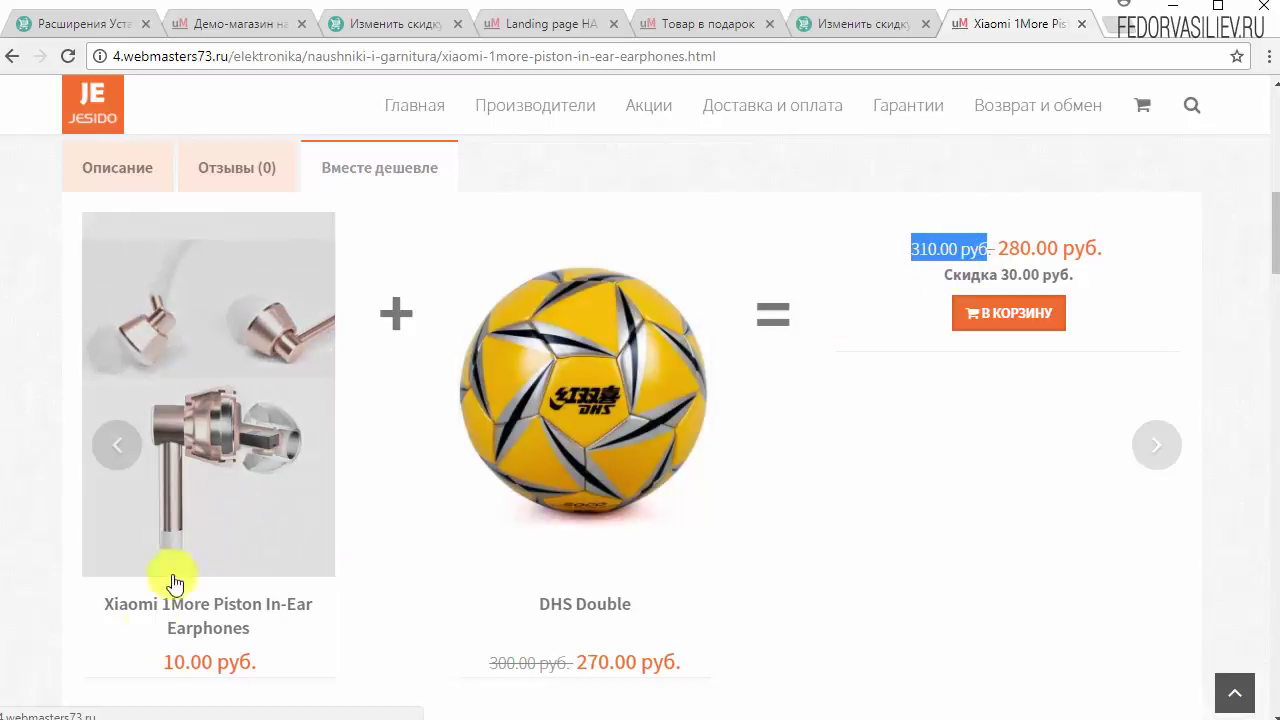
{"action": "left_click_drag", "start_coordinate": [996, 246], "coordinate": [1107, 262]}
{"action": "left_click_drag", "start_coordinate": [944, 274], "coordinate": [1074, 276]}
Add the "Вместе дешевле" bundle to the cart, proceed to checkout and review both products' prices in the cart
{"action": "left_click", "coordinate": [1005, 313]}
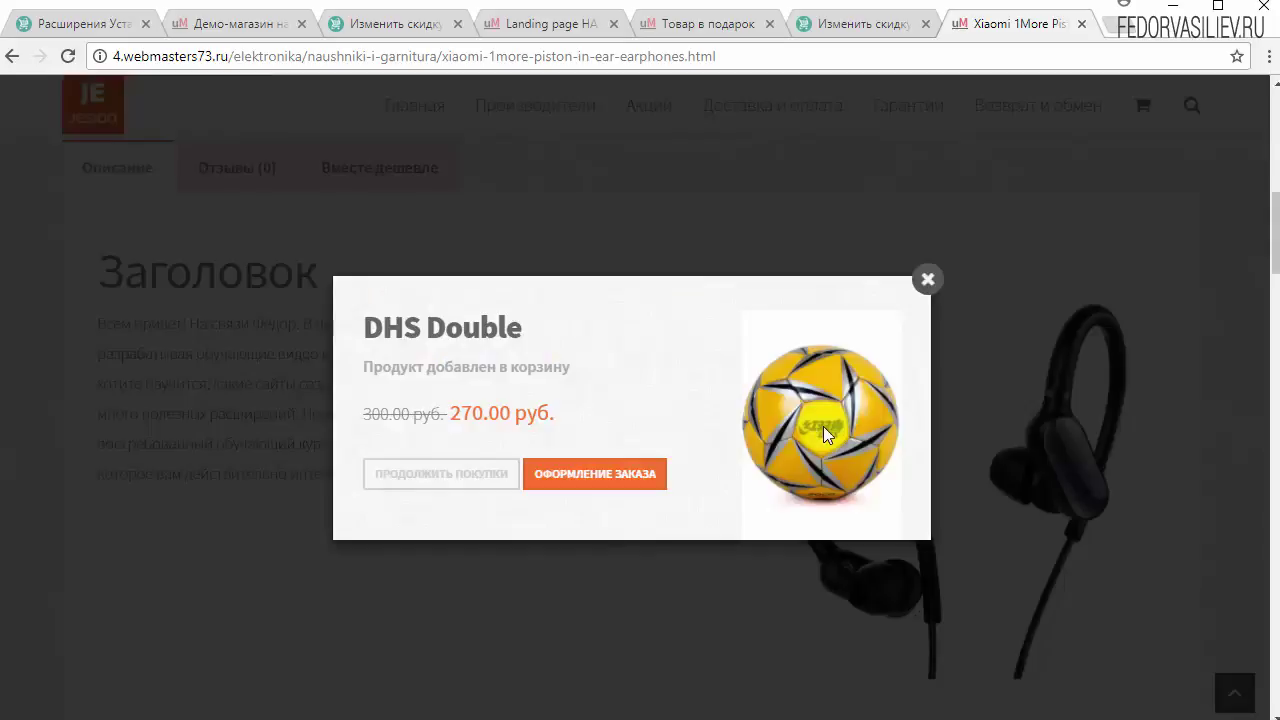
{"action": "left_click", "coordinate": [617, 473]}
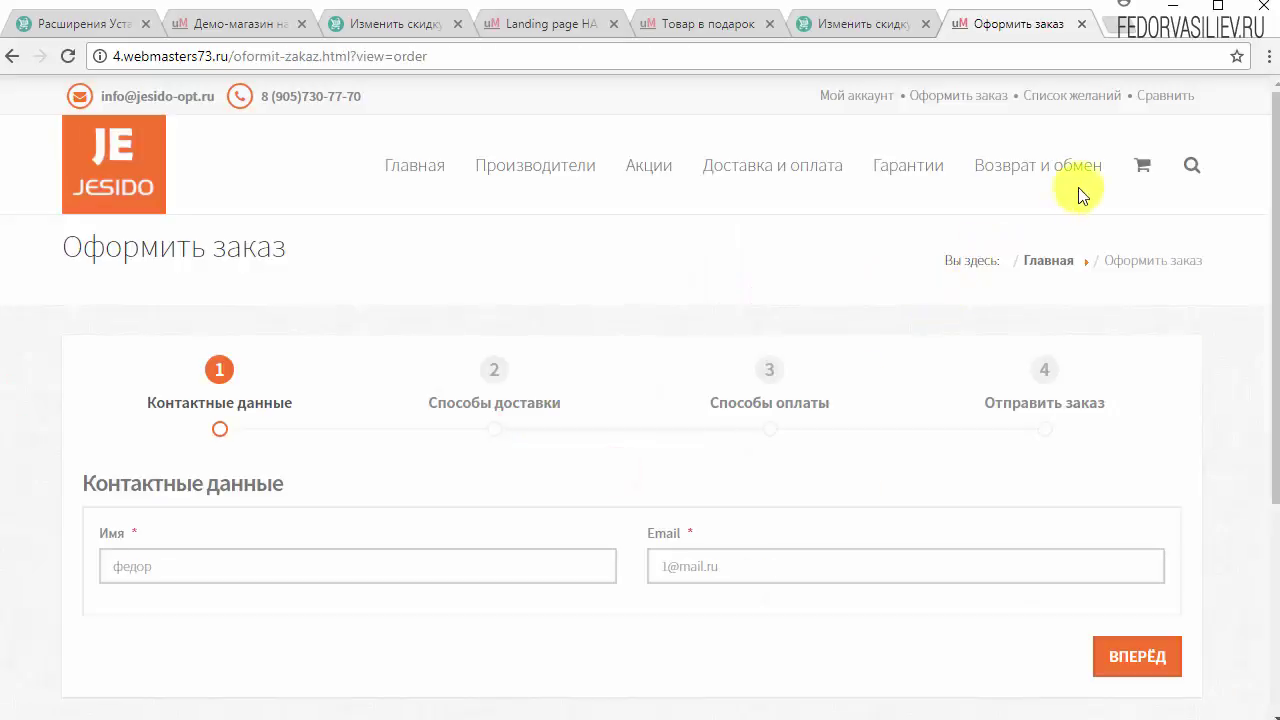
{"action": "mouse_move", "coordinate": [1151, 166]}
{"action": "left_click", "coordinate": [985, 459]}
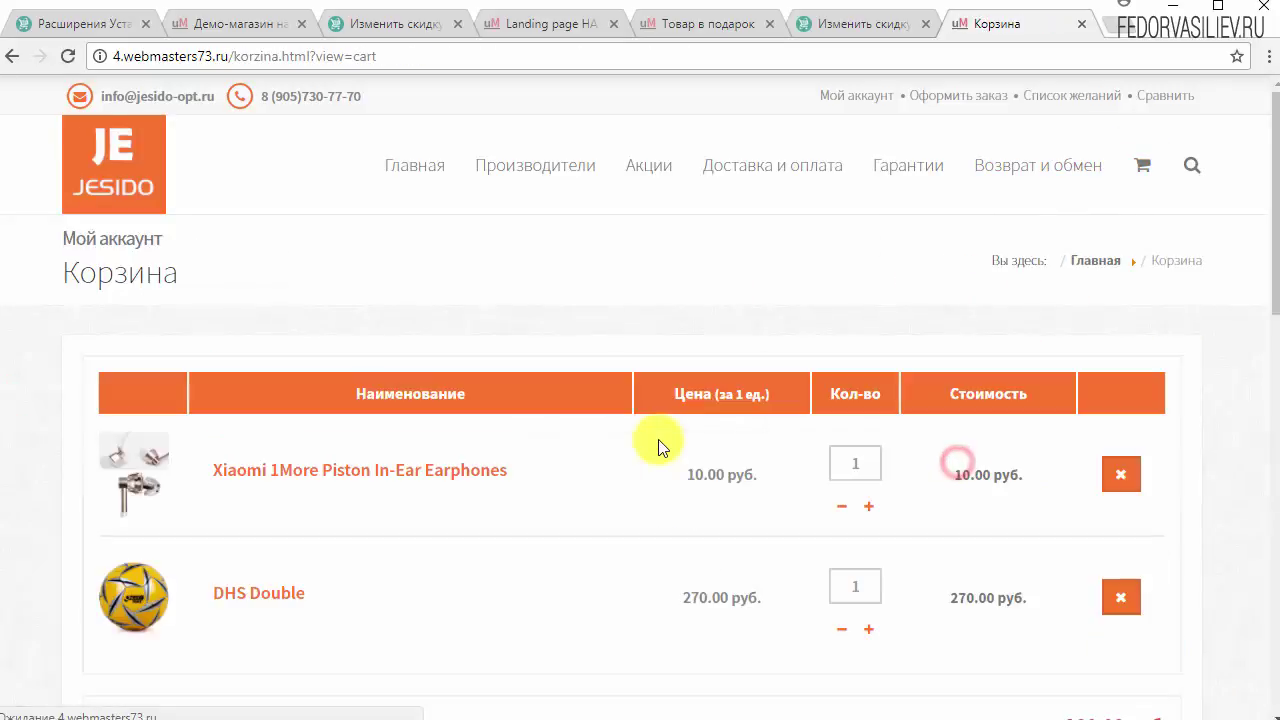
{"action": "scroll", "coordinate": [600, 460], "scroll_direction": "down", "scroll_amount": 1}
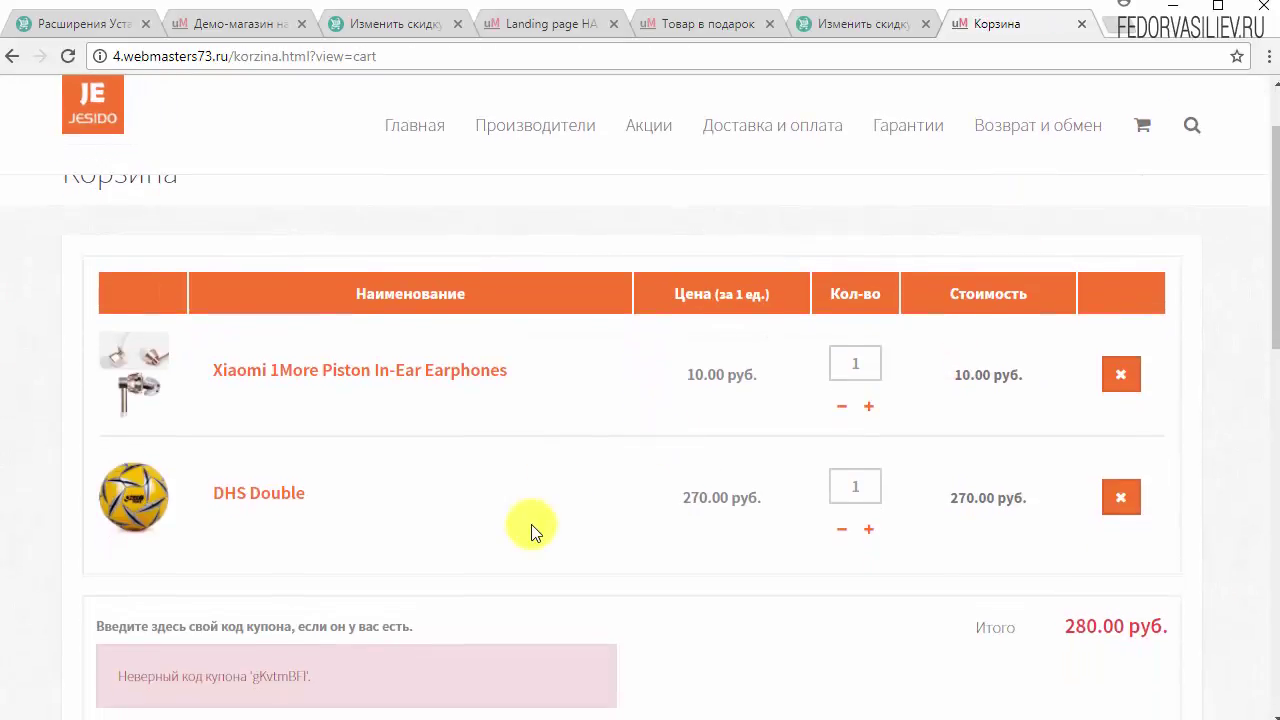
Open the jKassa configuration and examine the display, publication and sorting options for "Скидки | Акции"
{"action": "key", "text": "ctrl+Page_Up"}
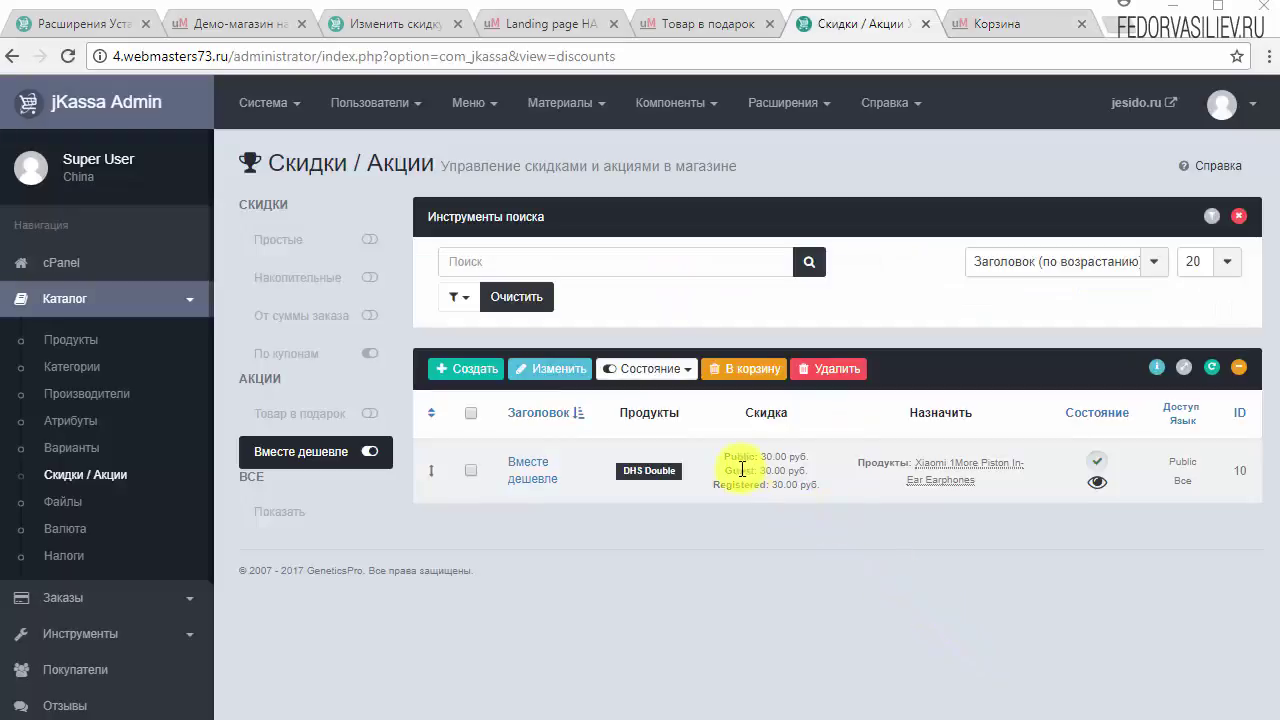
{"action": "left_click", "coordinate": [88, 592]}
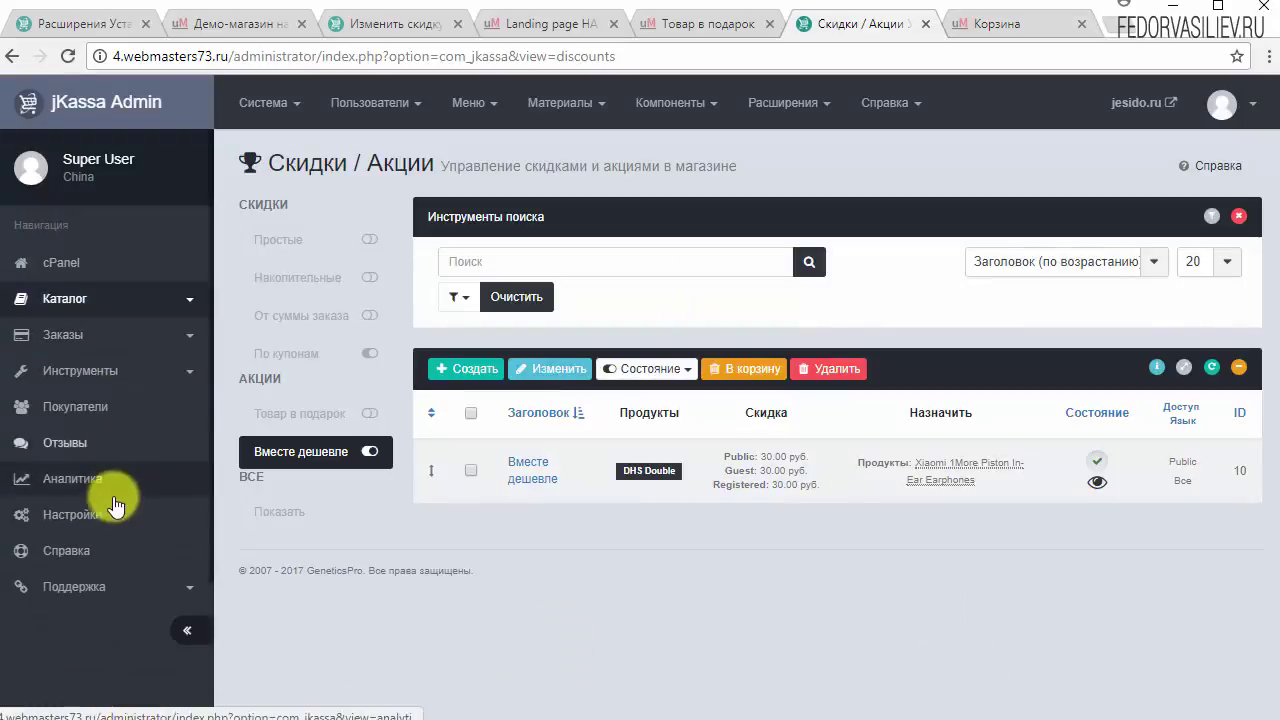
{"action": "left_click", "coordinate": [100, 518]}
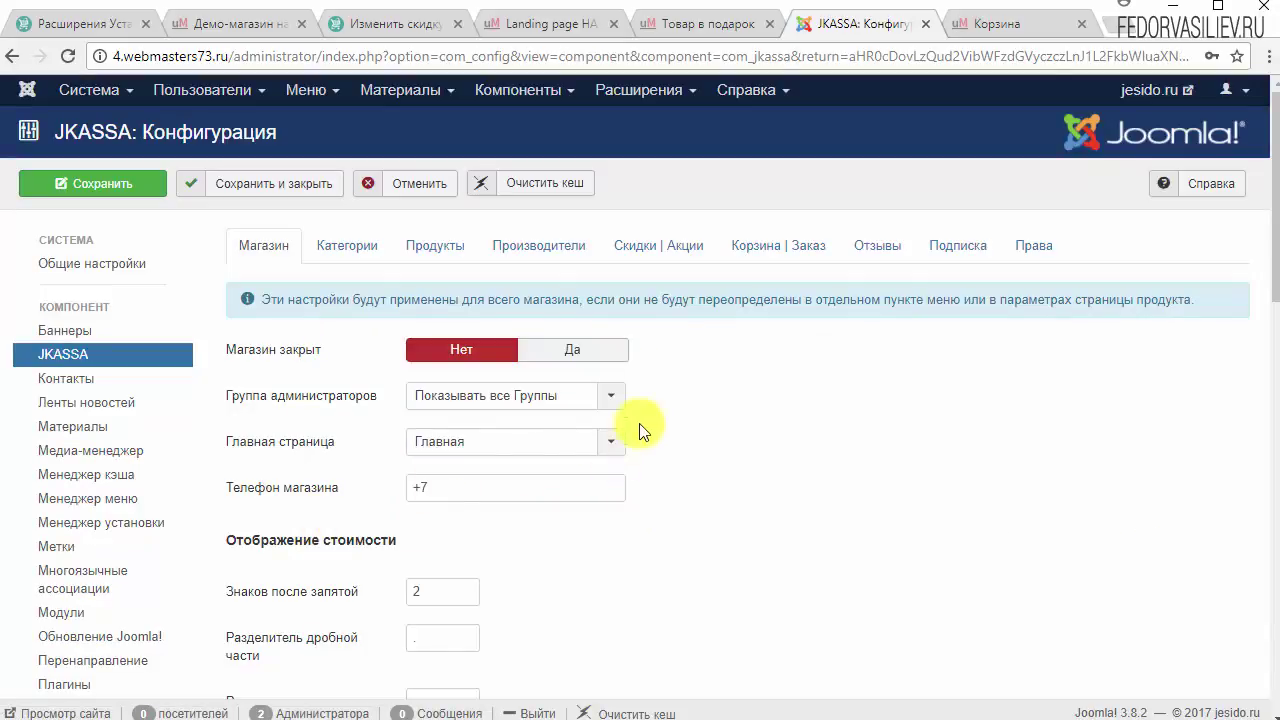
{"action": "left_click", "coordinate": [655, 252]}
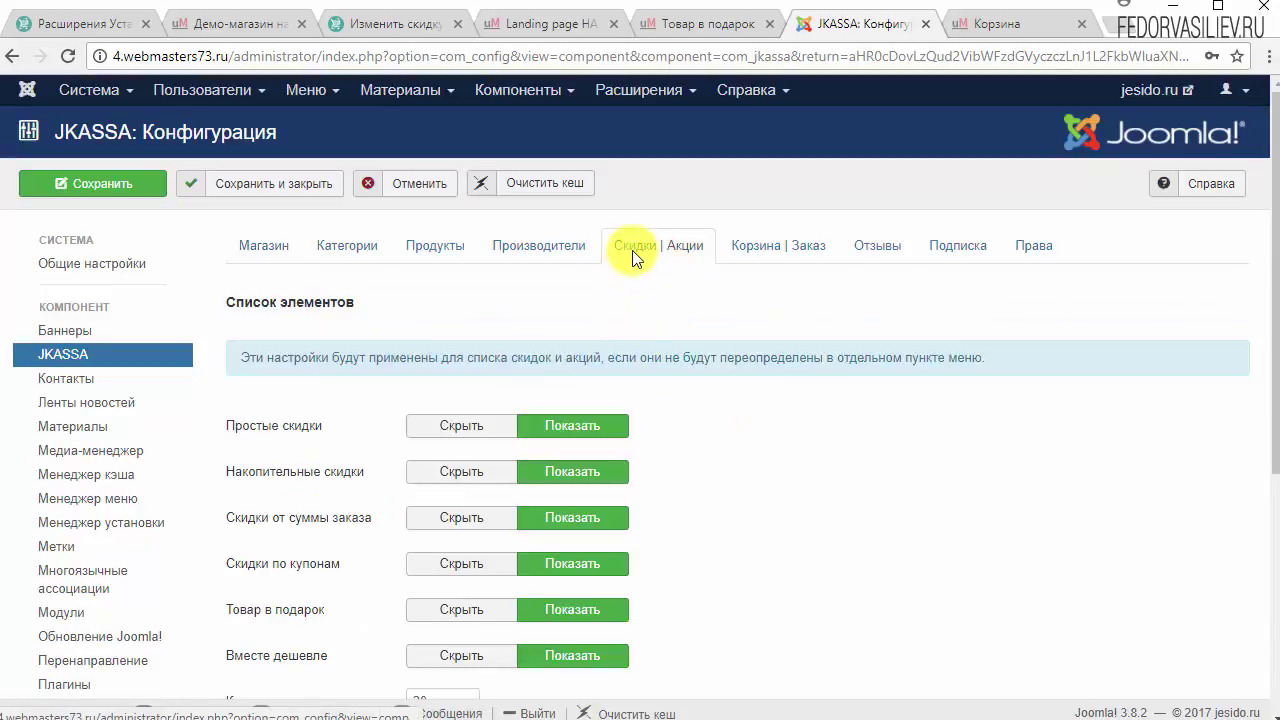
{"action": "scroll", "coordinate": [690, 270], "scroll_direction": "down", "scroll_amount": 2}
{"action": "scroll", "coordinate": [486, 300], "scroll_direction": "down", "scroll_amount": 2}
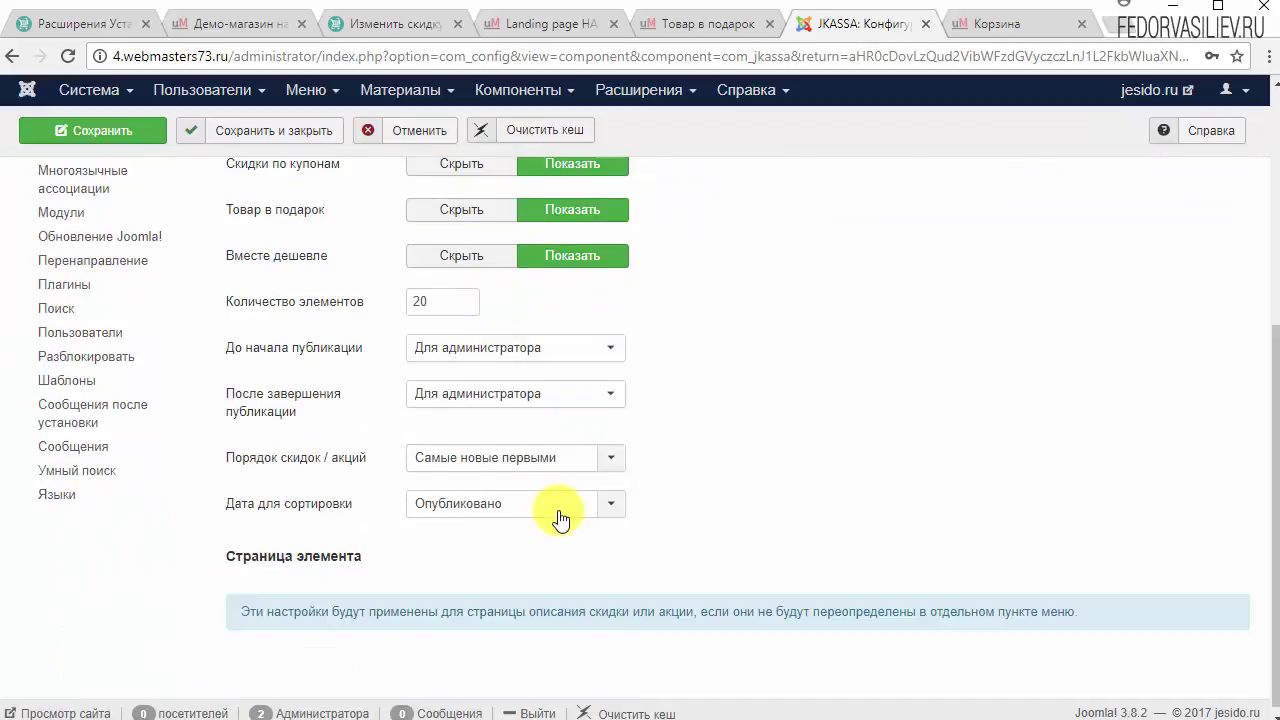
{"action": "scroll", "coordinate": [417, 449], "scroll_direction": "up", "scroll_amount": 4}
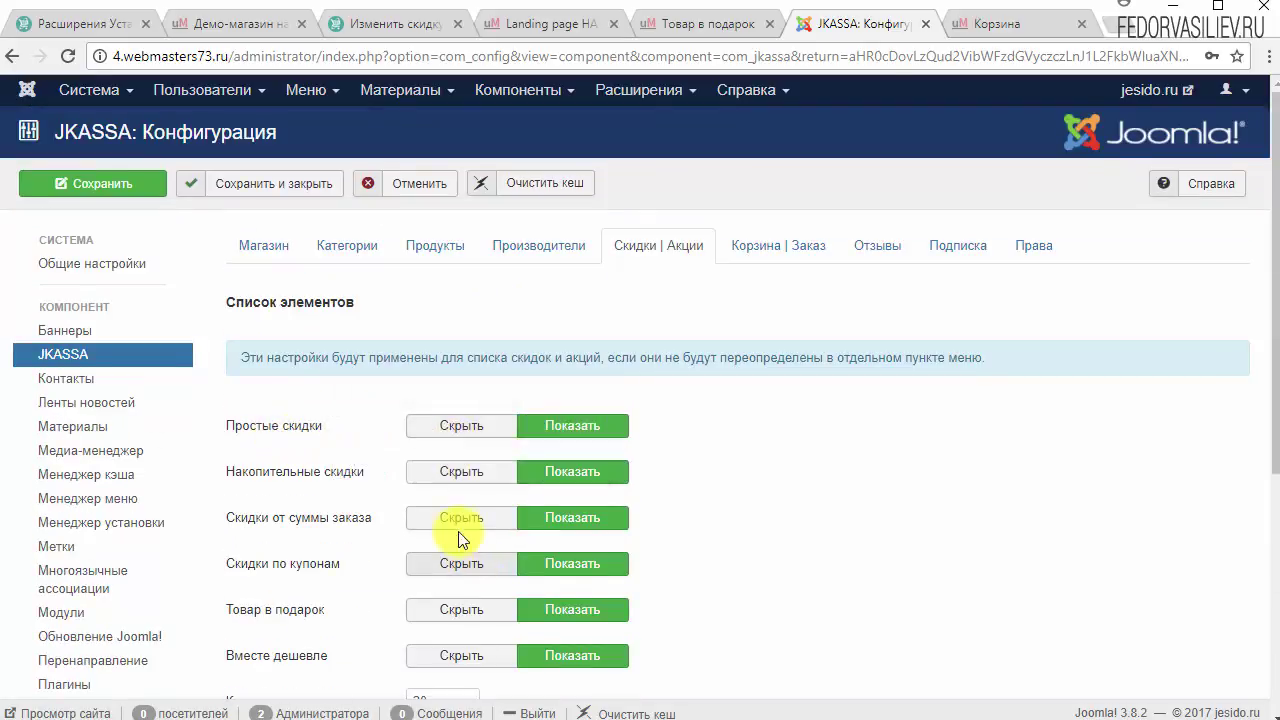
{"action": "scroll", "coordinate": [450, 534], "scroll_direction": "down", "scroll_amount": 3}
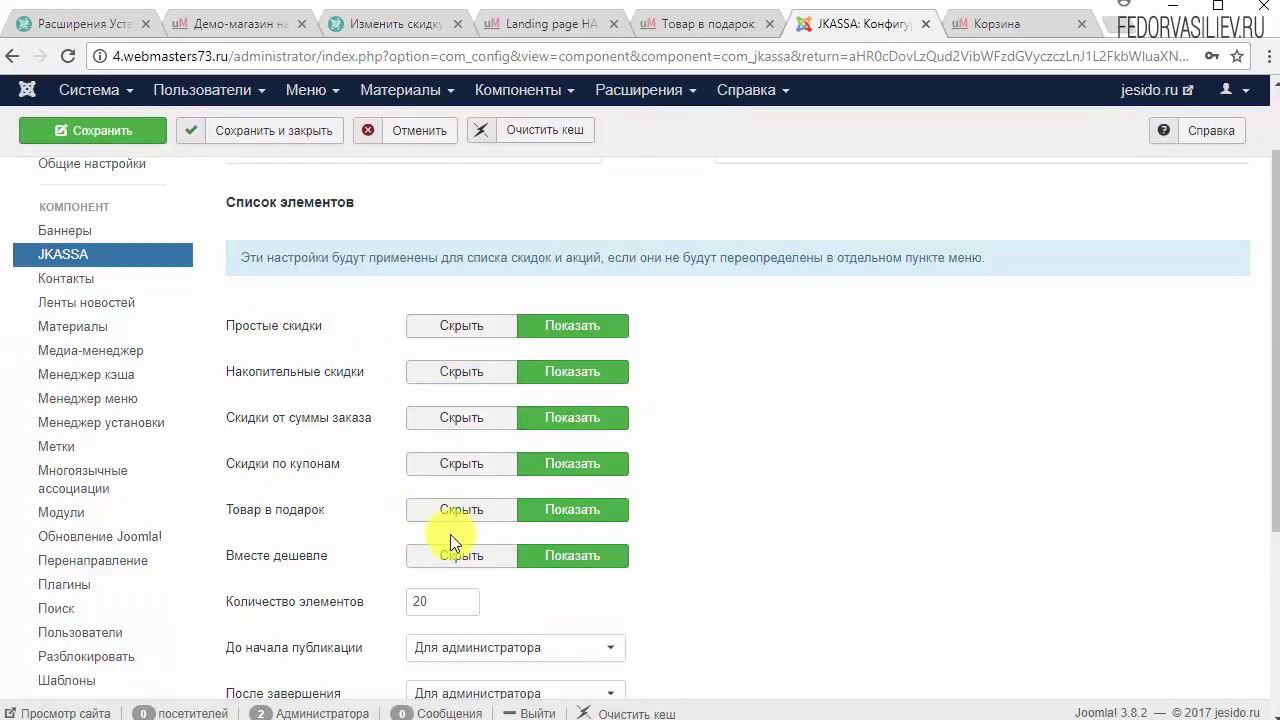
{"action": "key", "text": "ctrl+Tab"}
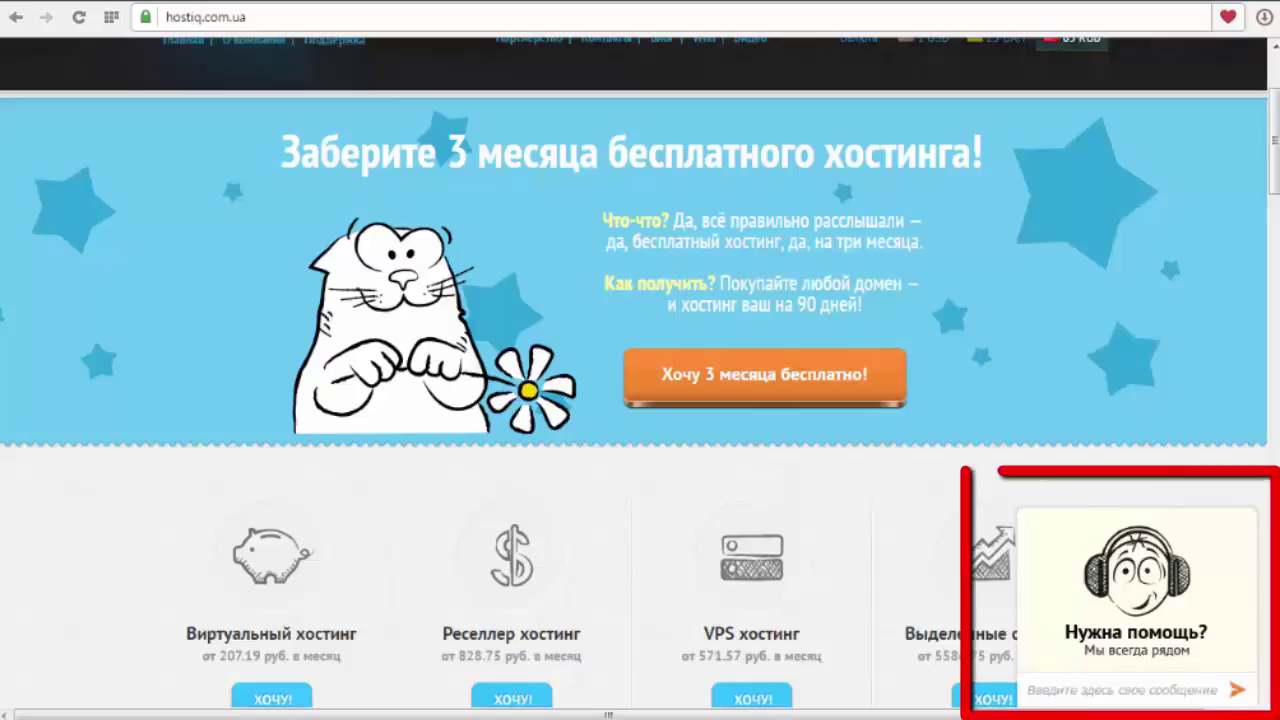
{"action": "left_click", "coordinate": [1127, 630]}
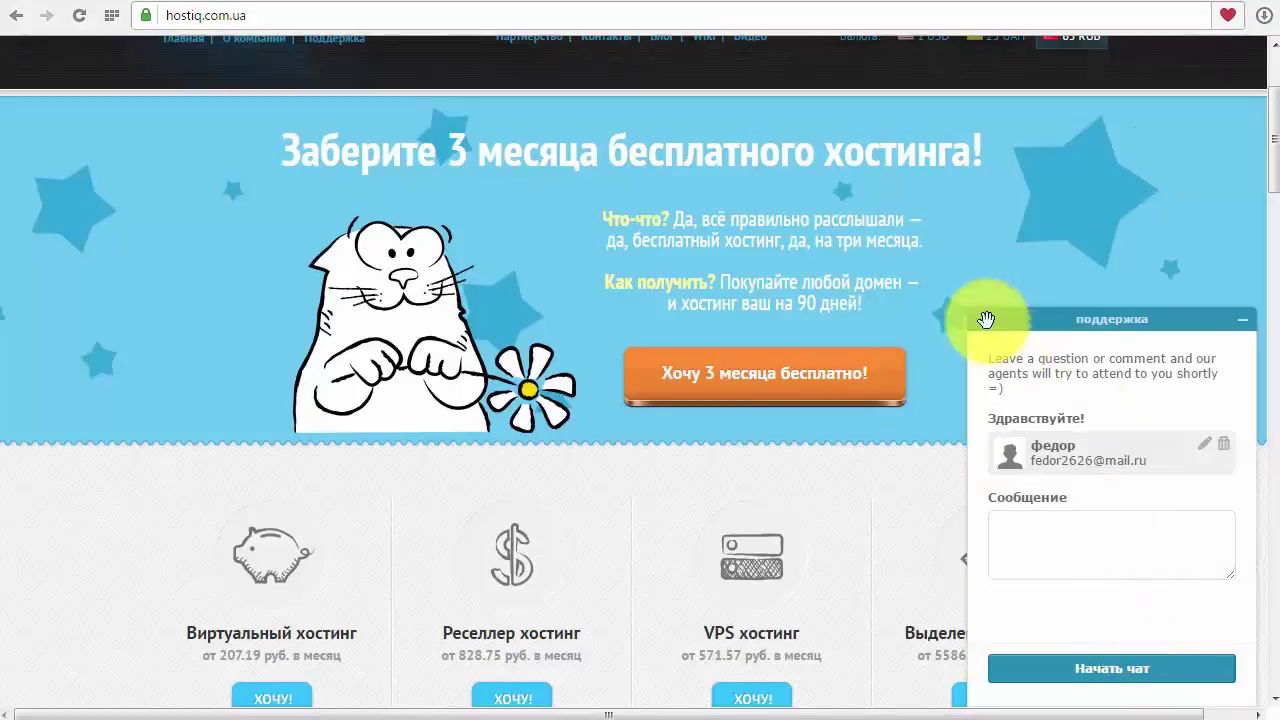
{"action": "left_click", "coordinate": [1240, 320]}
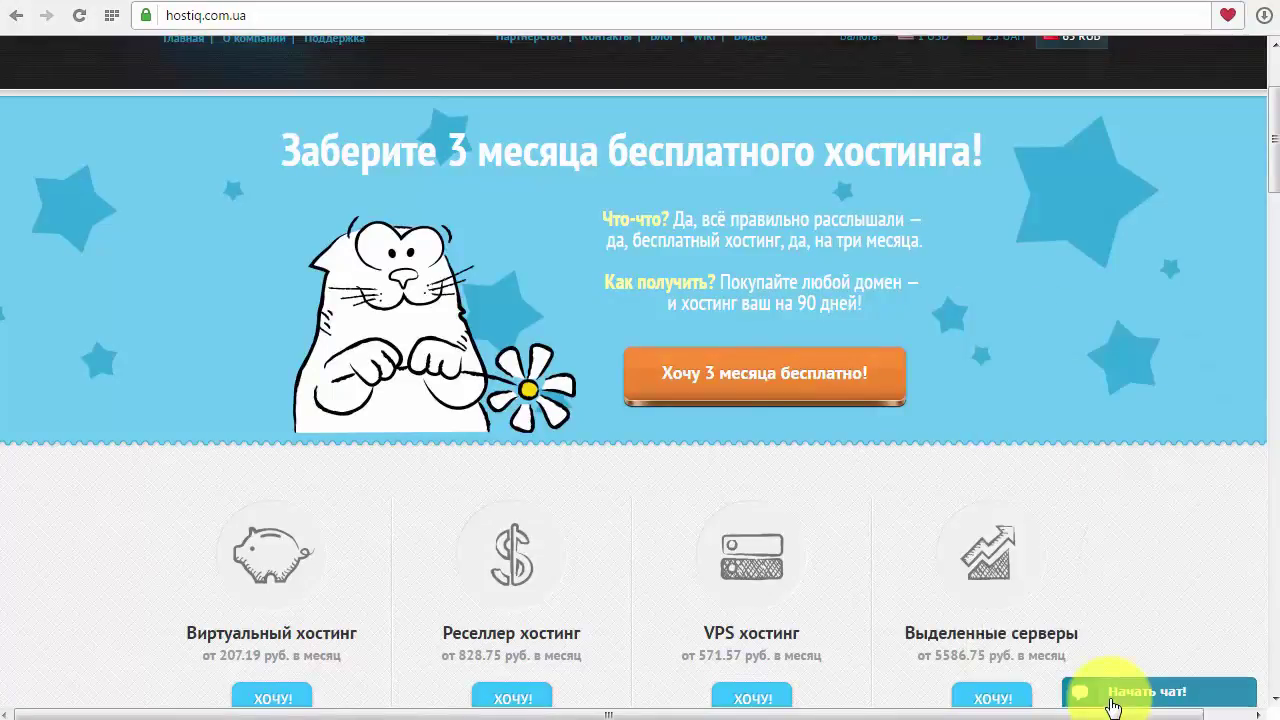